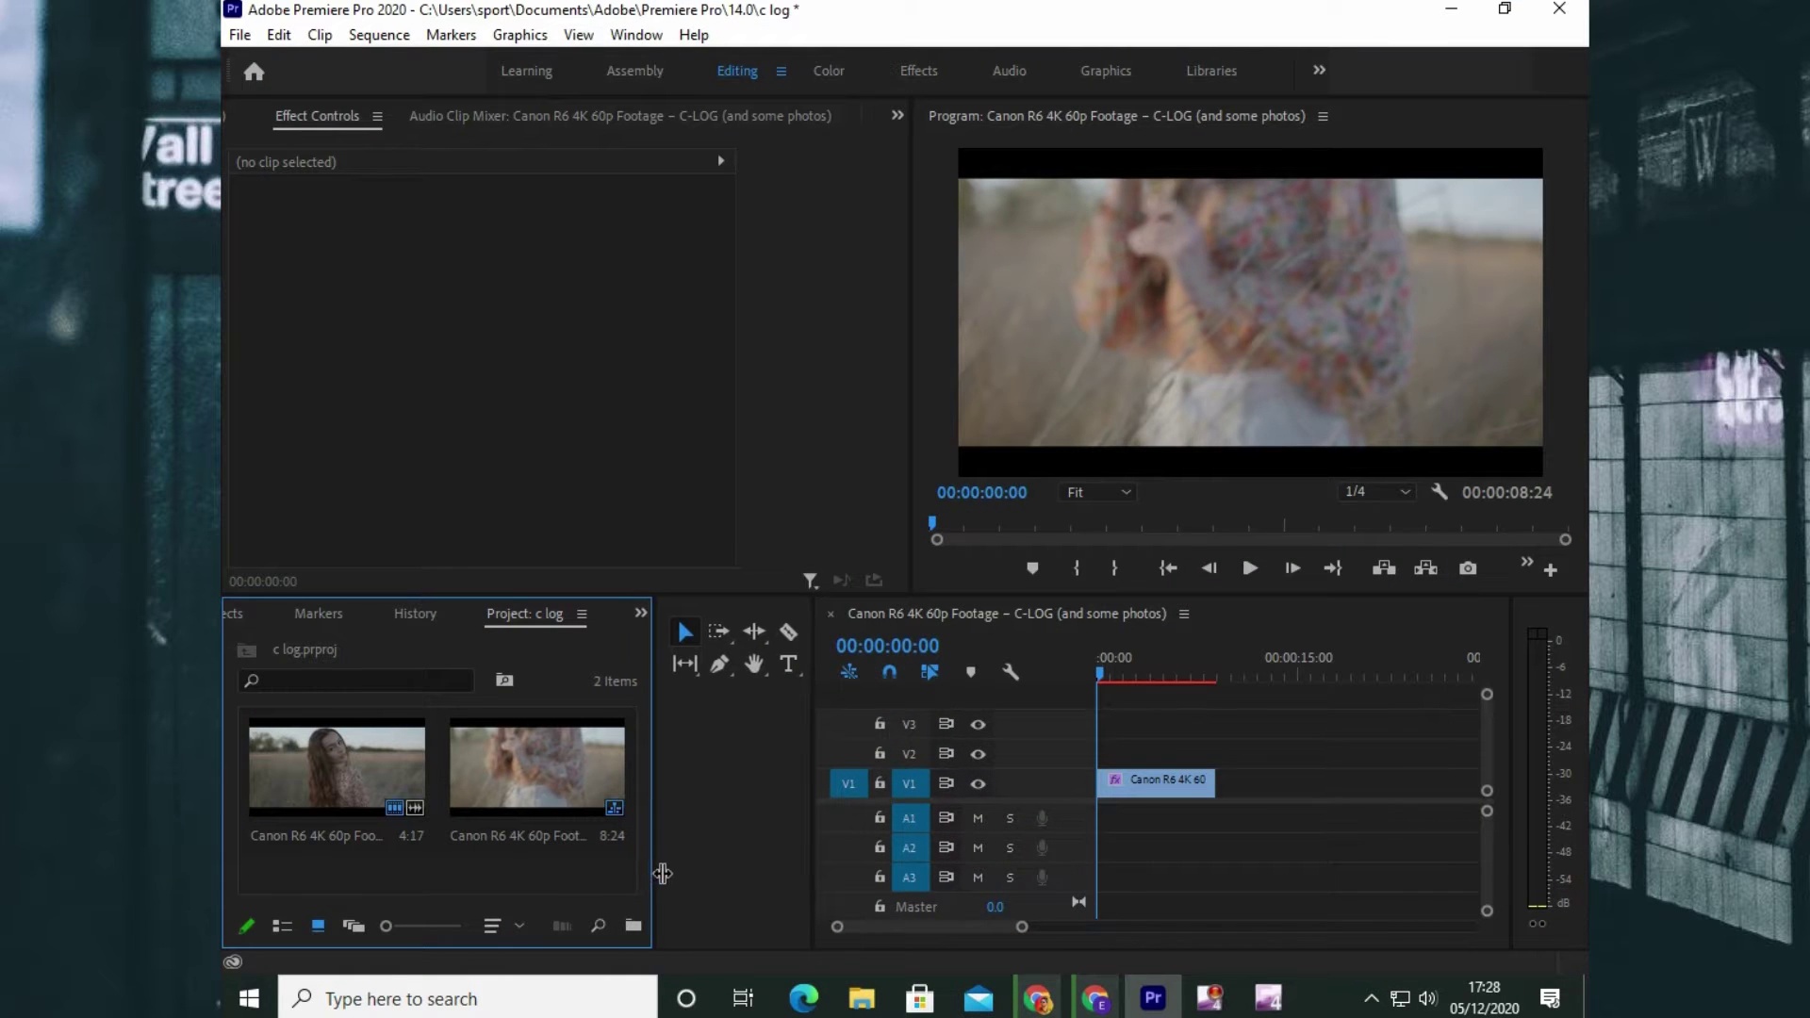
Create an adjustment layer and place it on track V2 above the Canon R6 clip, matching the clip's length
left_click_drag(652, 876, 709, 872)
left_click(669, 925)
left_click(778, 713)
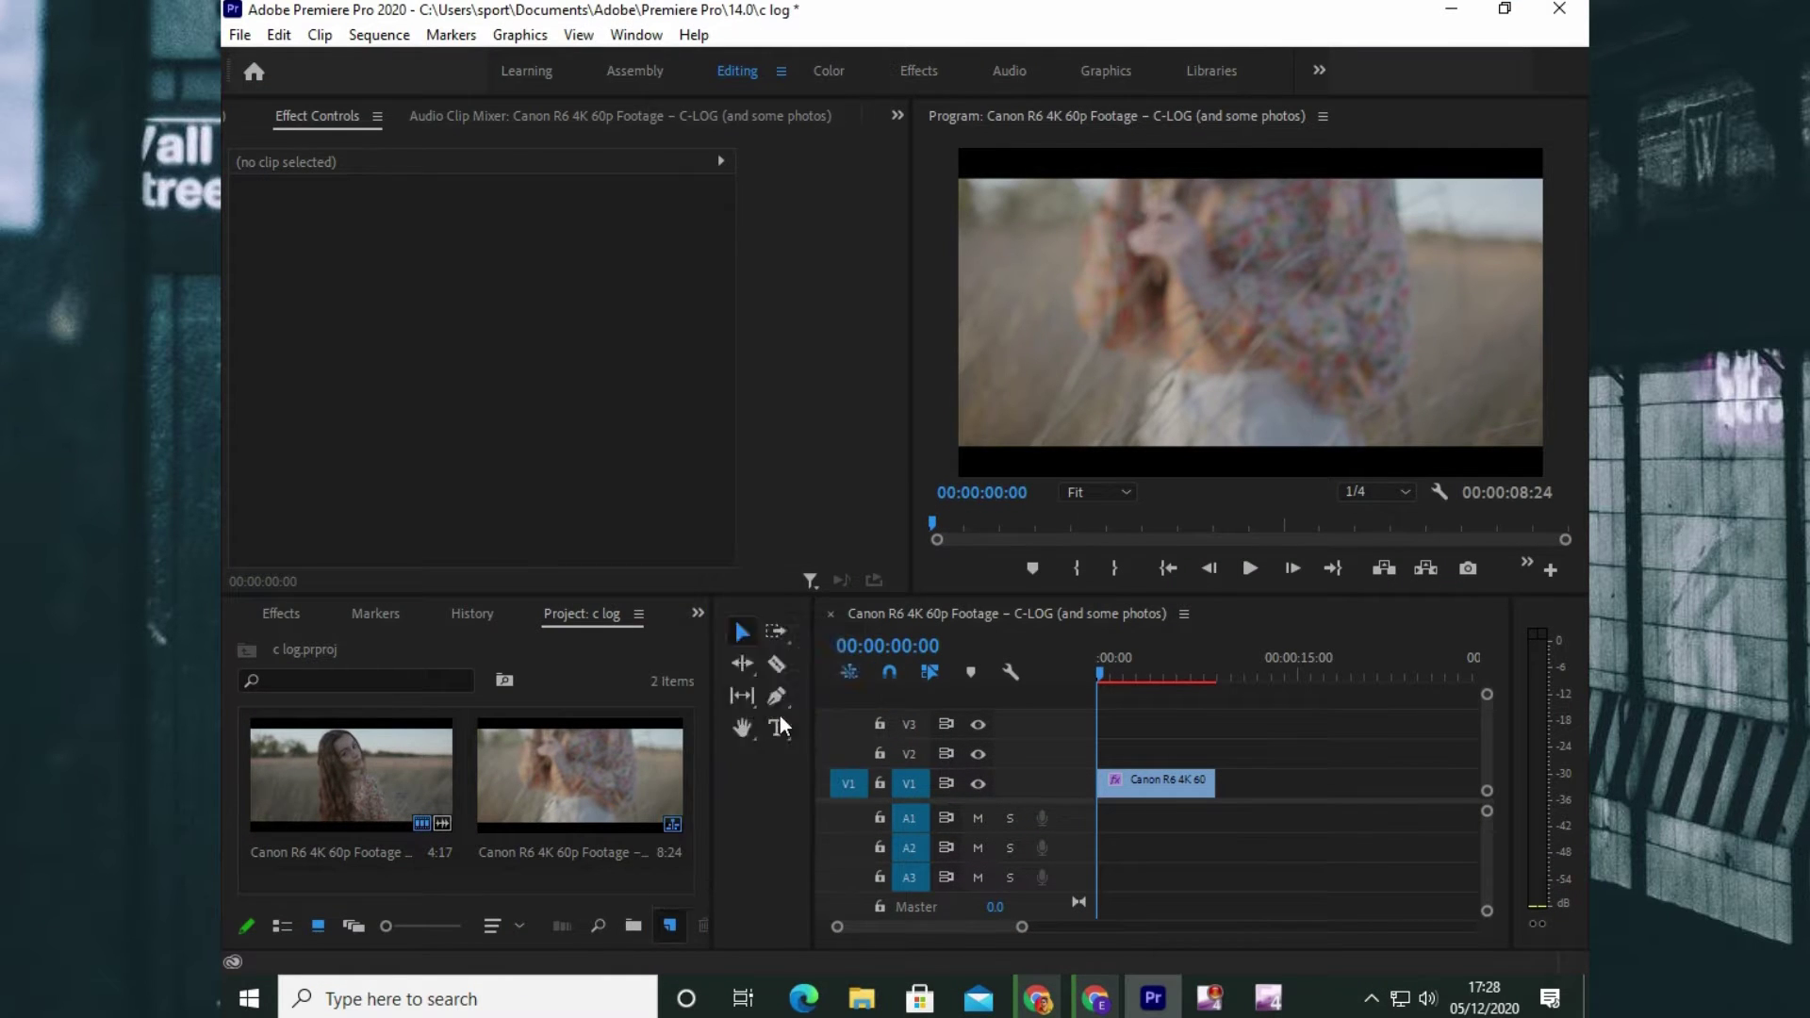
left_click(926, 580)
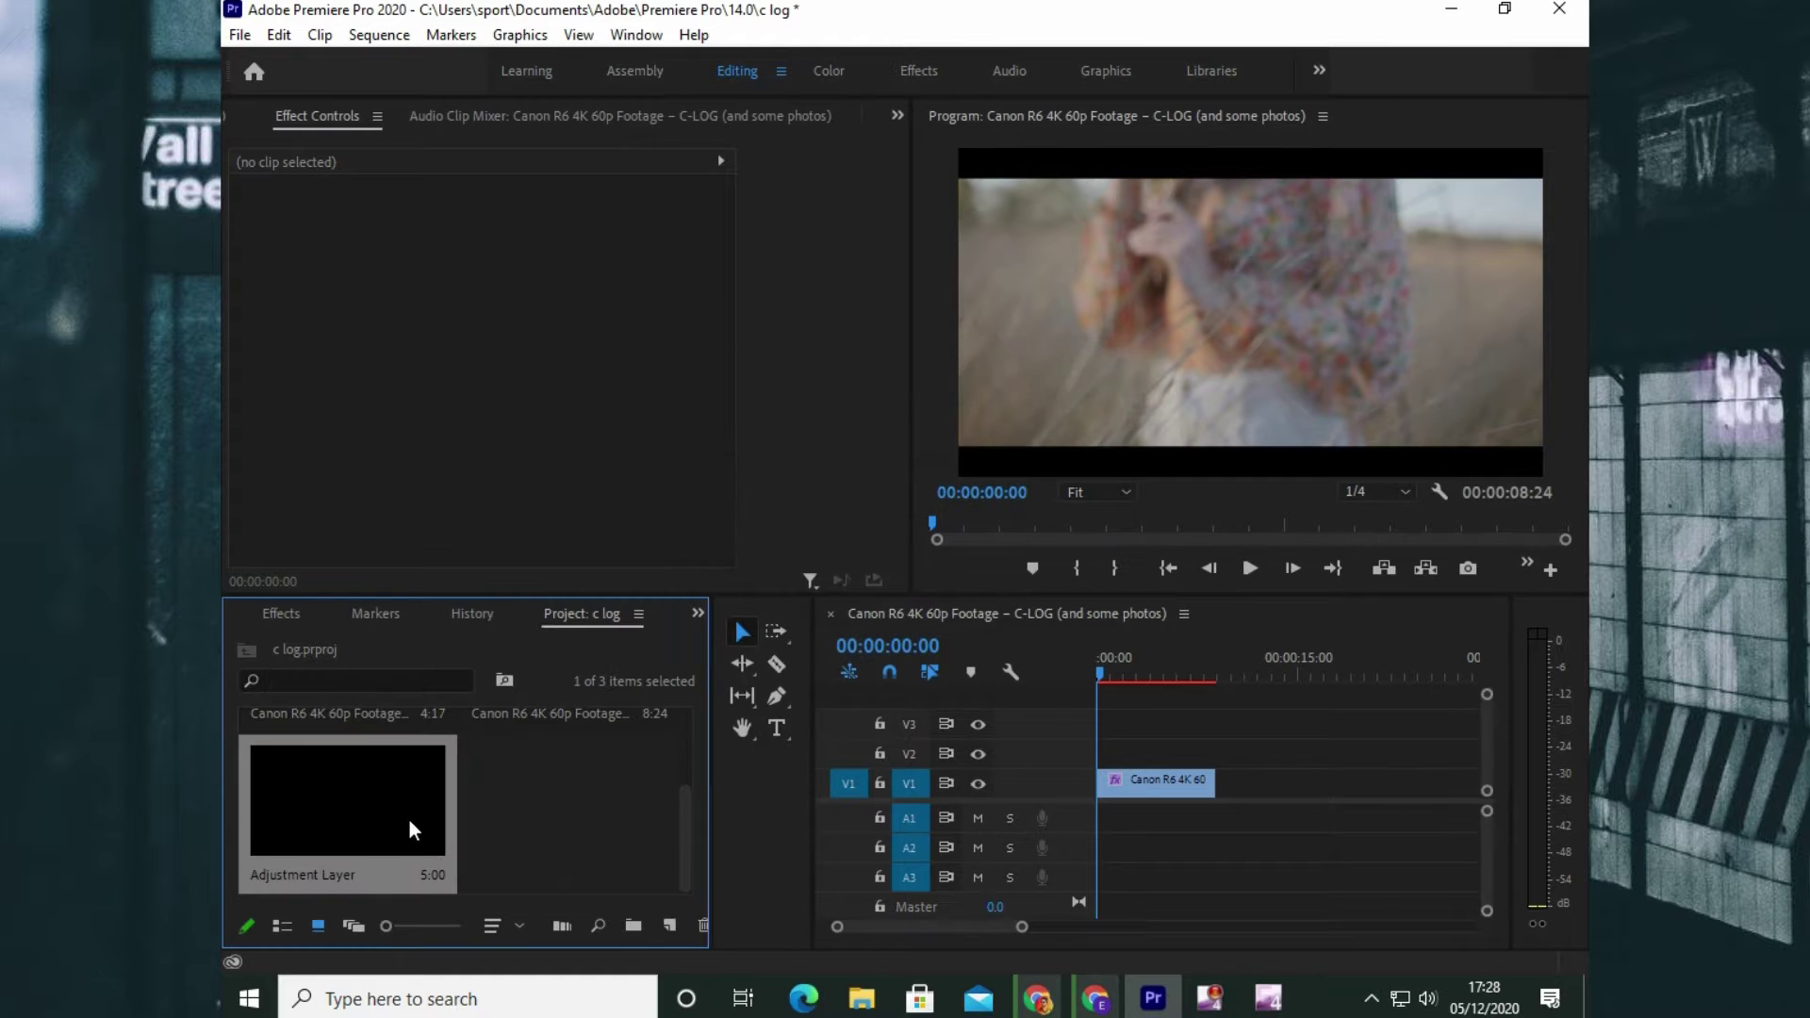
left_click_drag(409, 820, 1214, 752)
left_click(1168, 764)
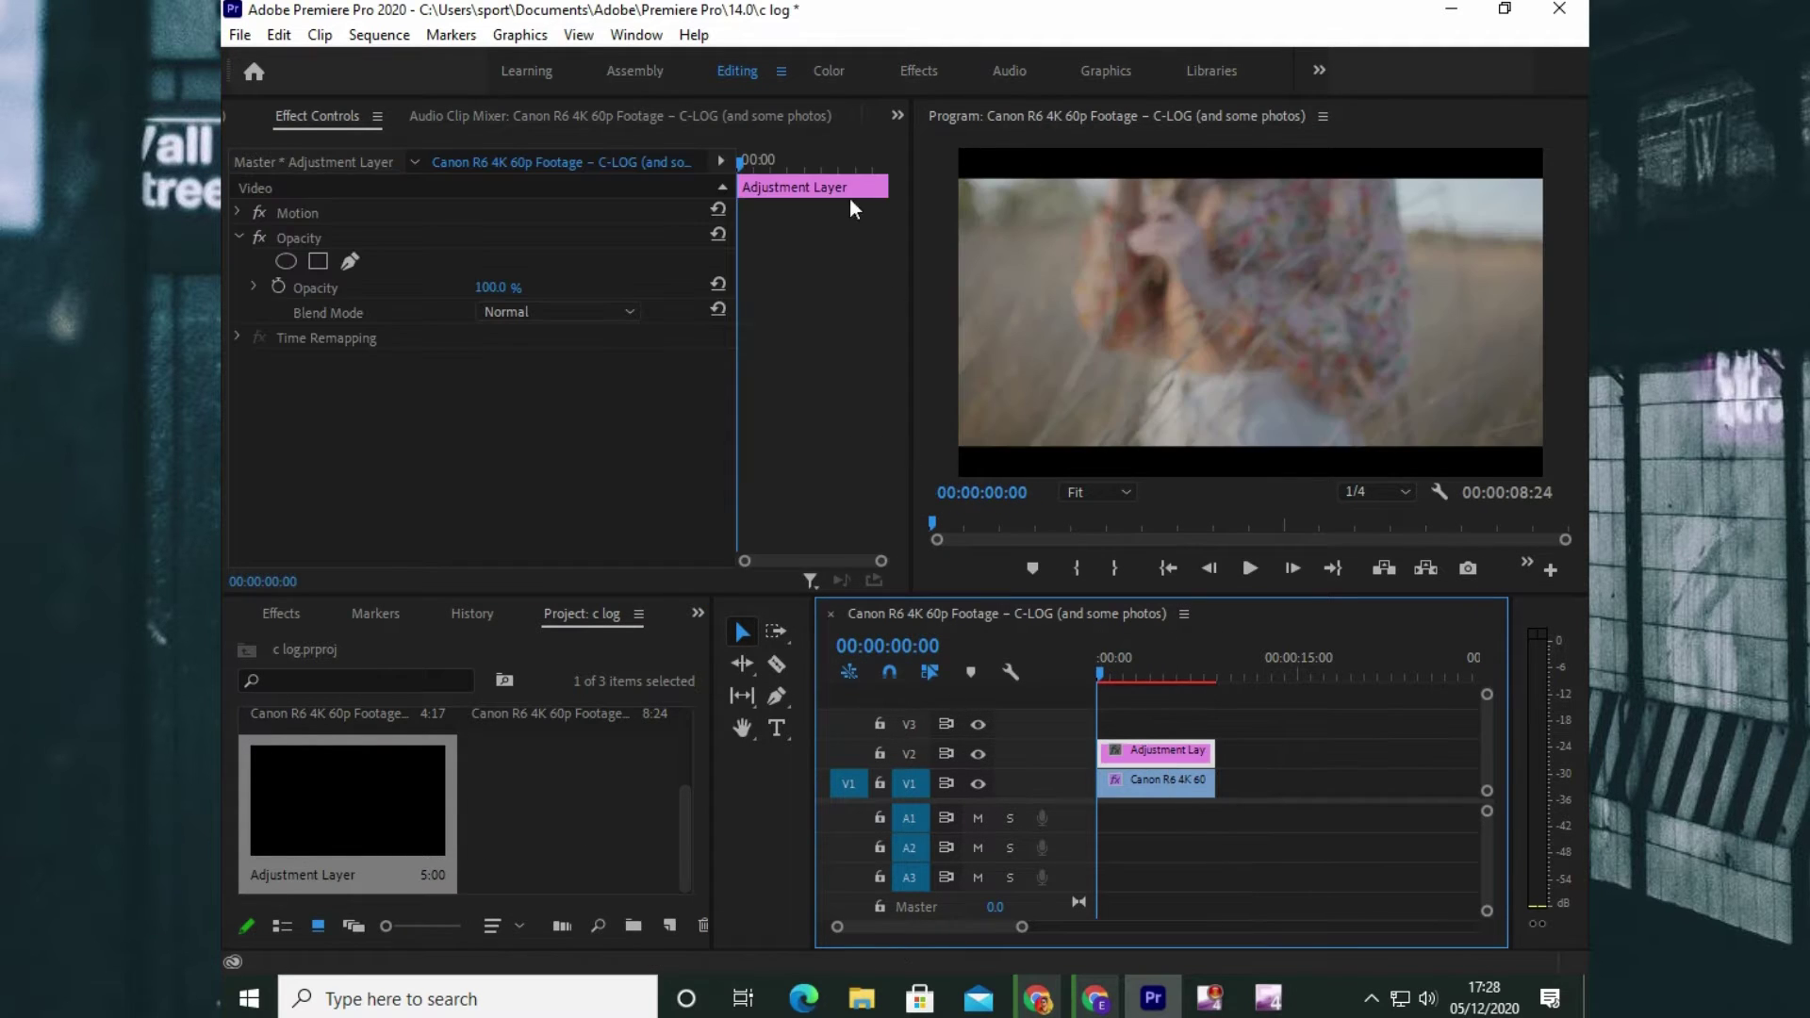
In the Color workspace, set Basic Correction's Contrast to 25.2, Highlights to -48.1, Shadows to 31.3, Whites to -0.8, Blacks to -17.6 and Saturation to 123.7
left_click(833, 66)
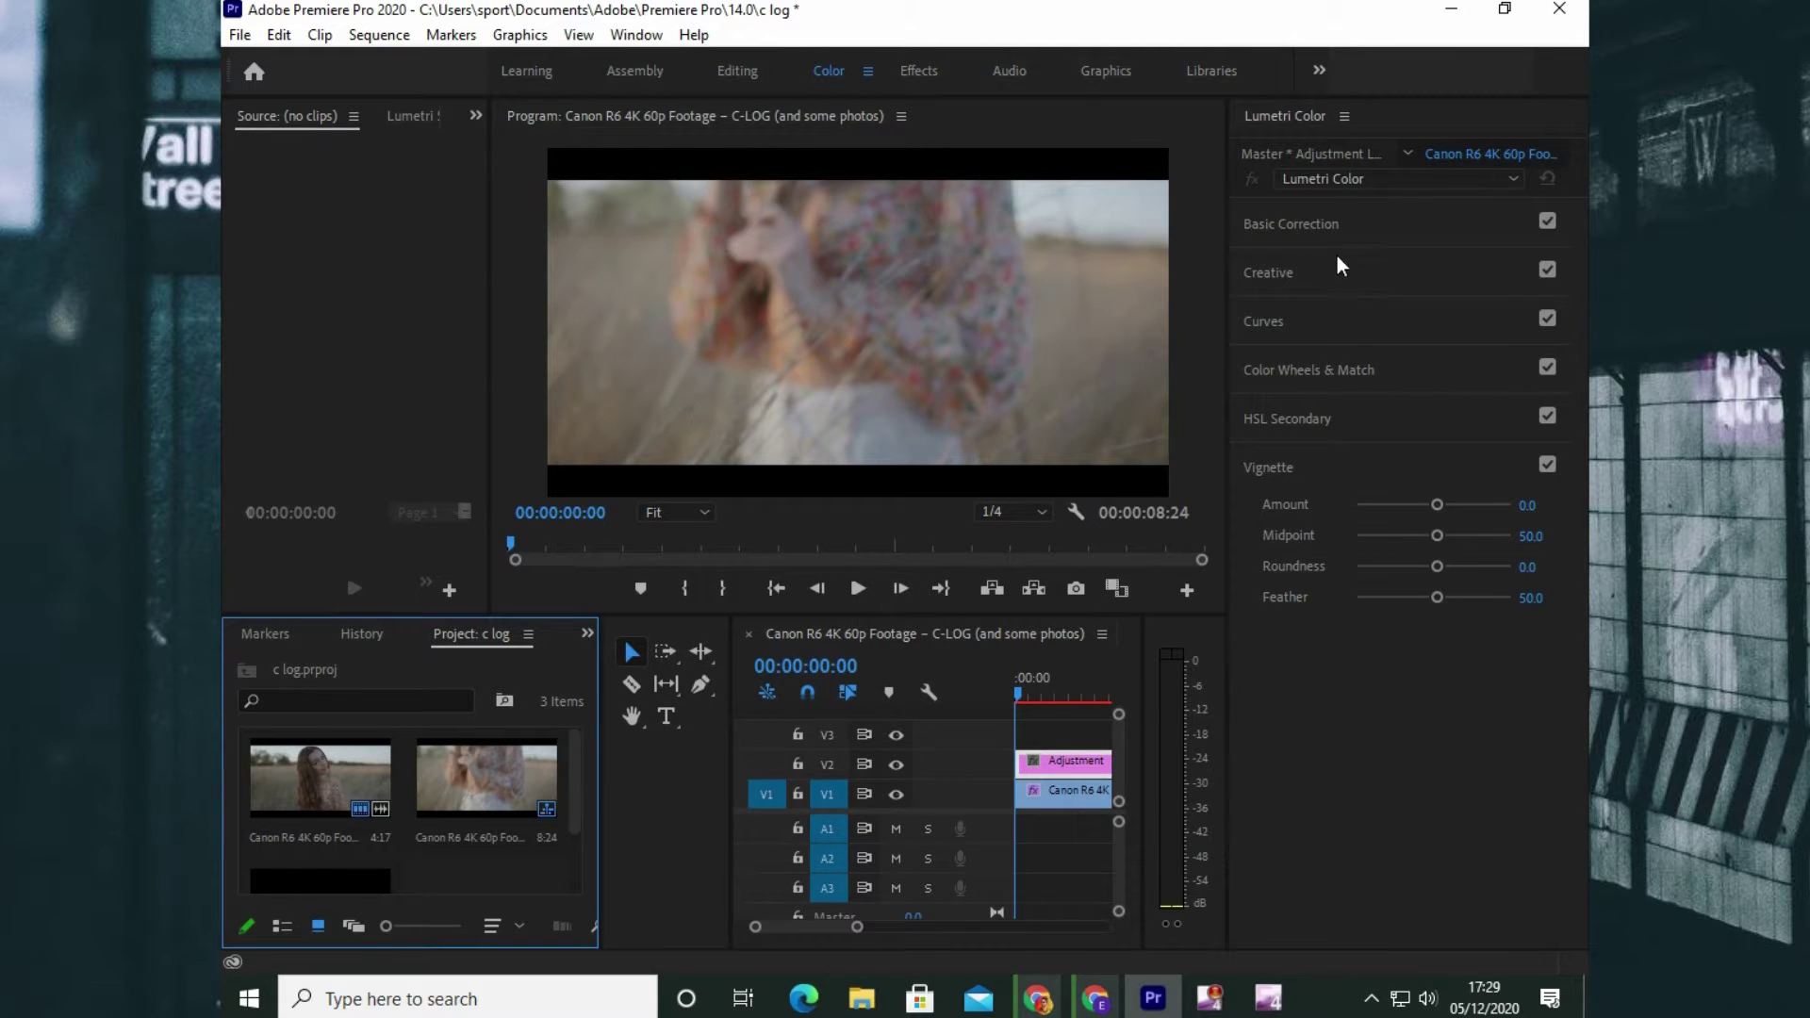
left_click(1359, 226)
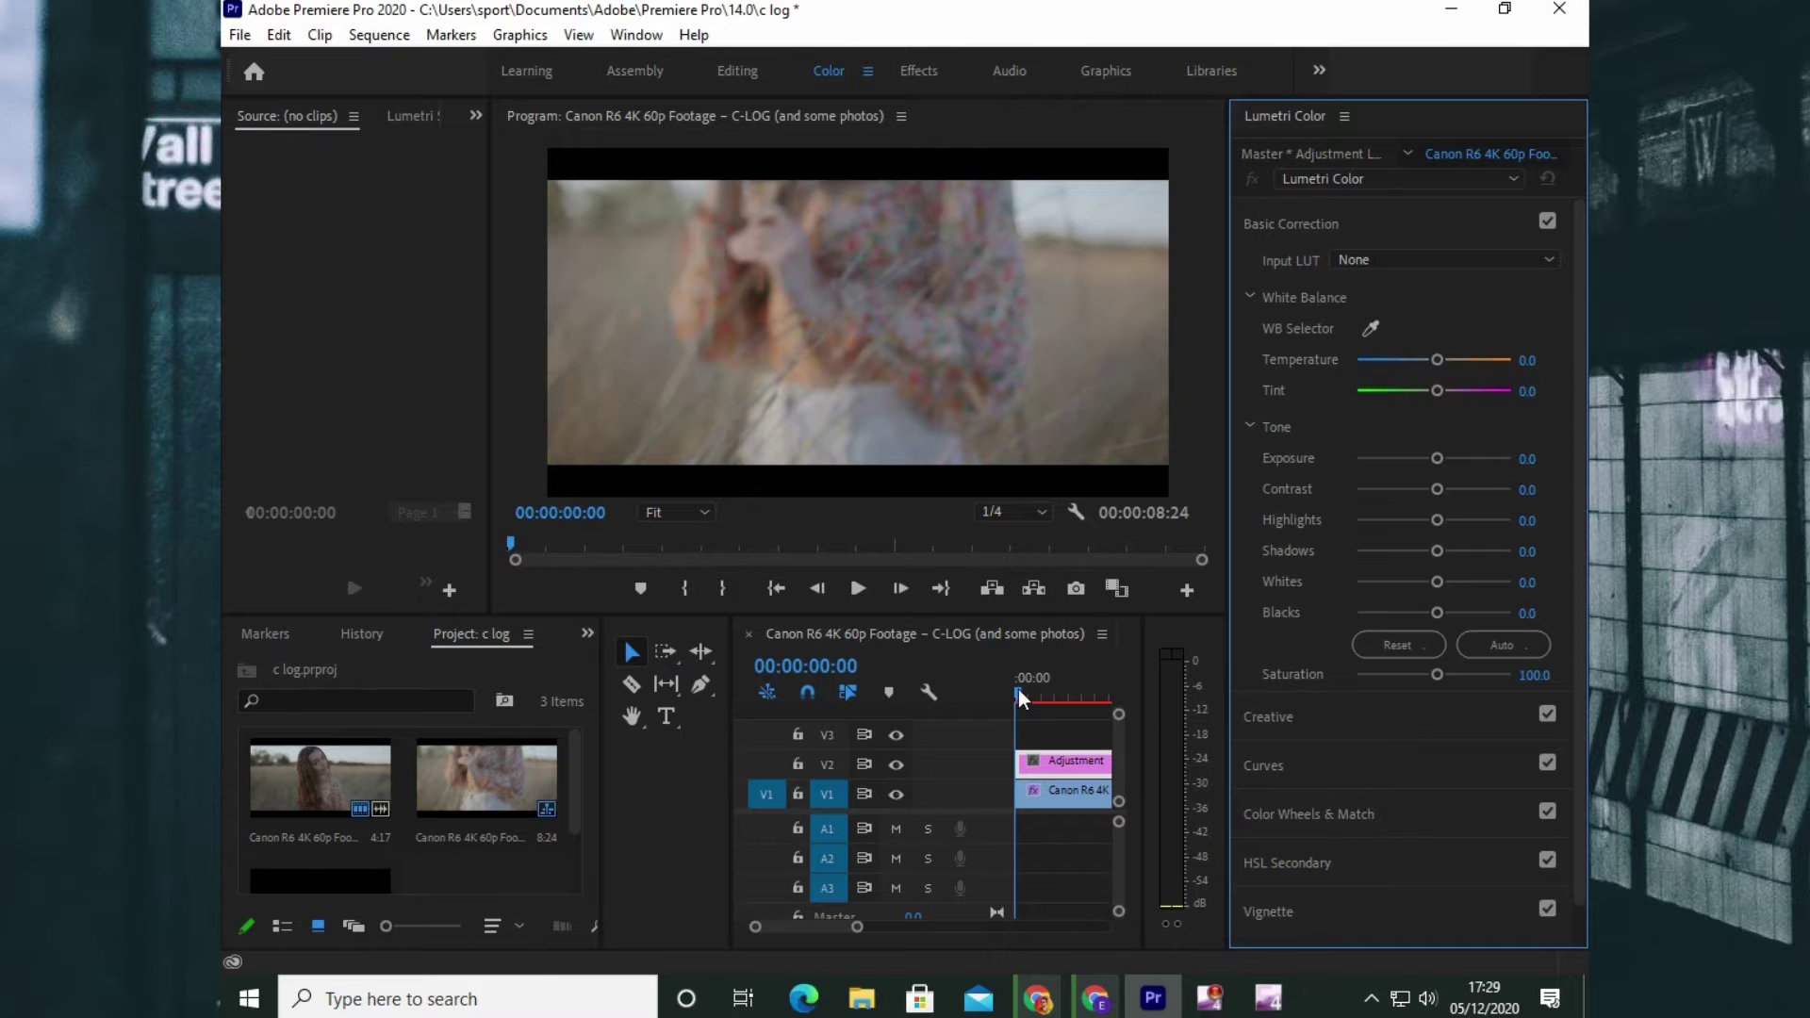
left_click_drag(1018, 688, 1039, 694)
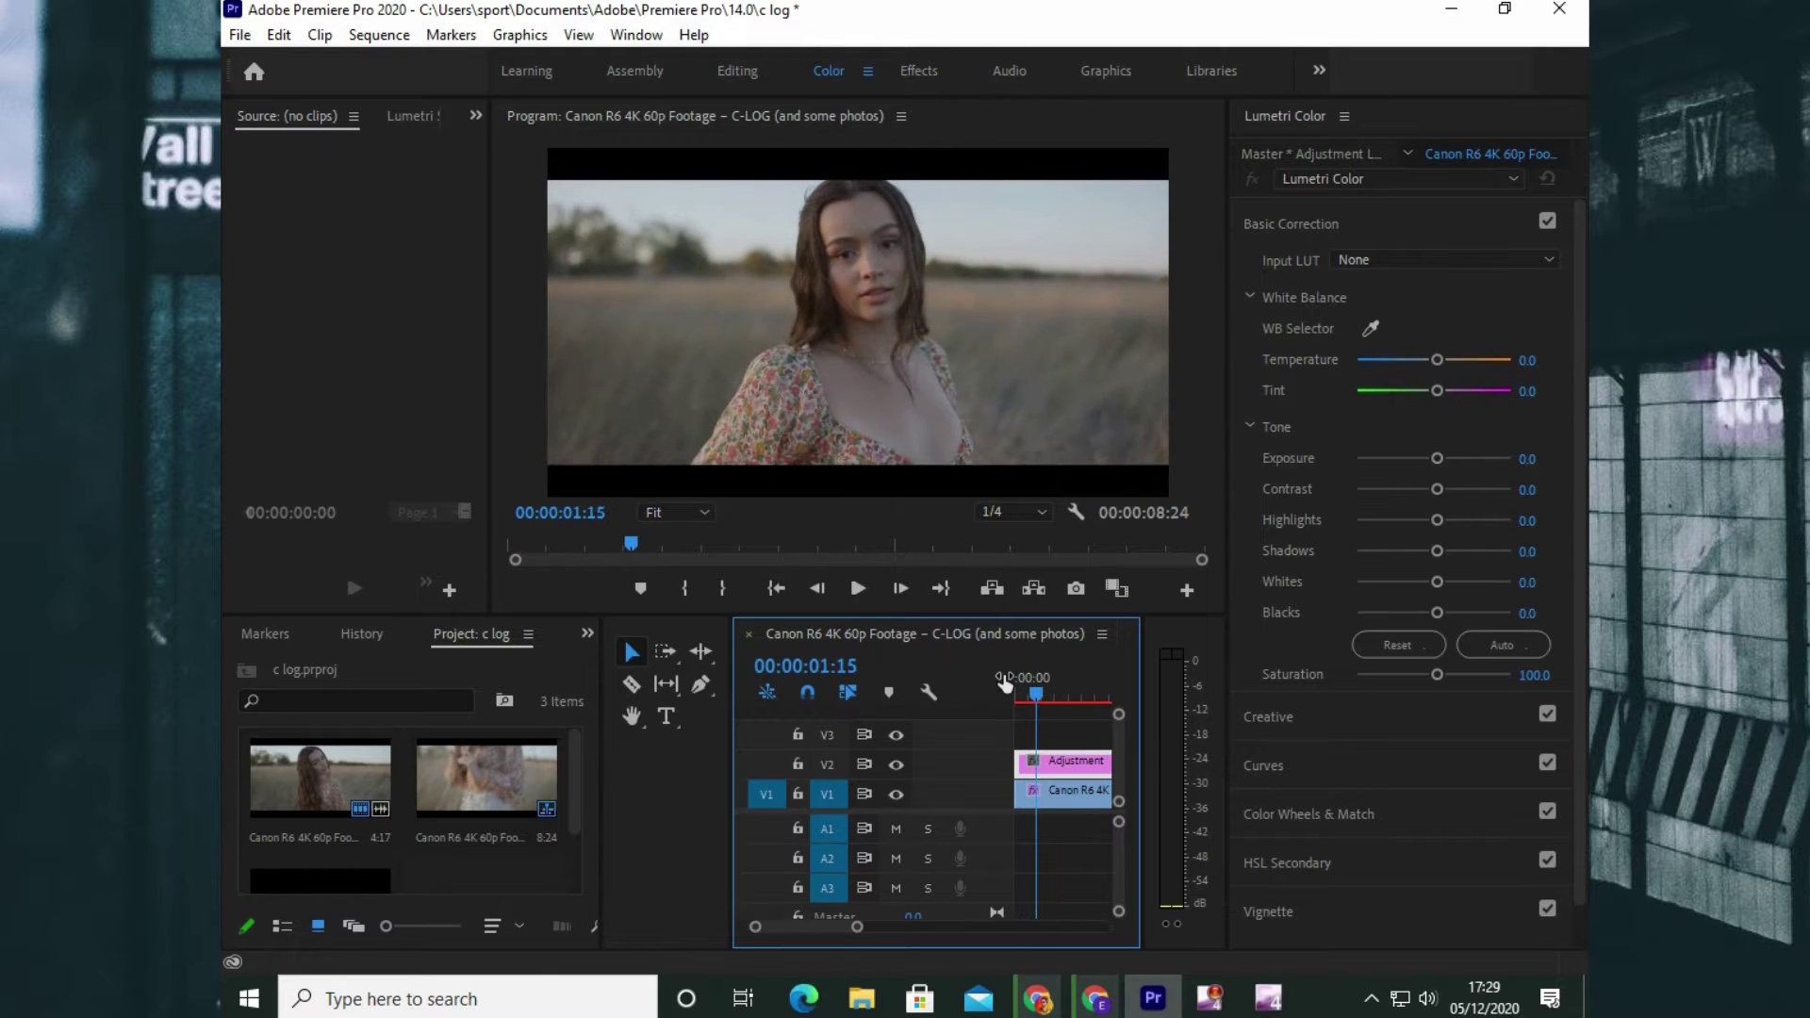
left_click_drag(1437, 488, 1386, 521)
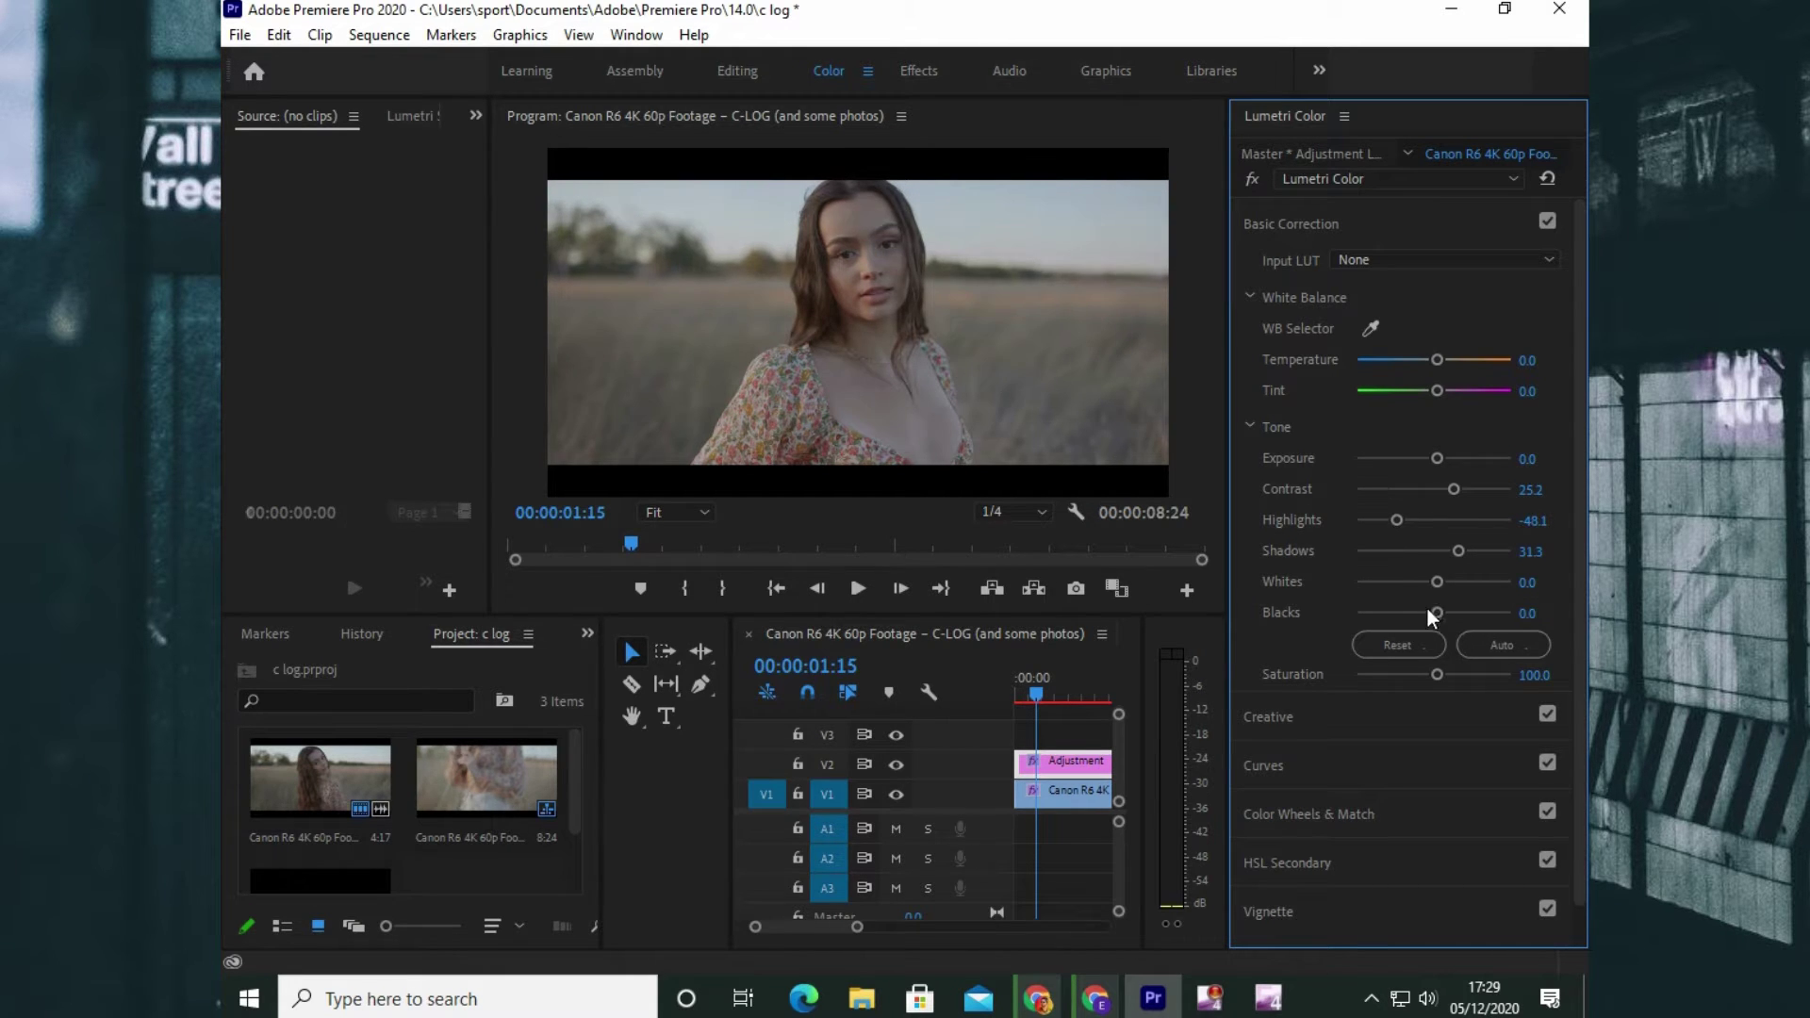
left_click_drag(1427, 609, 1433, 581)
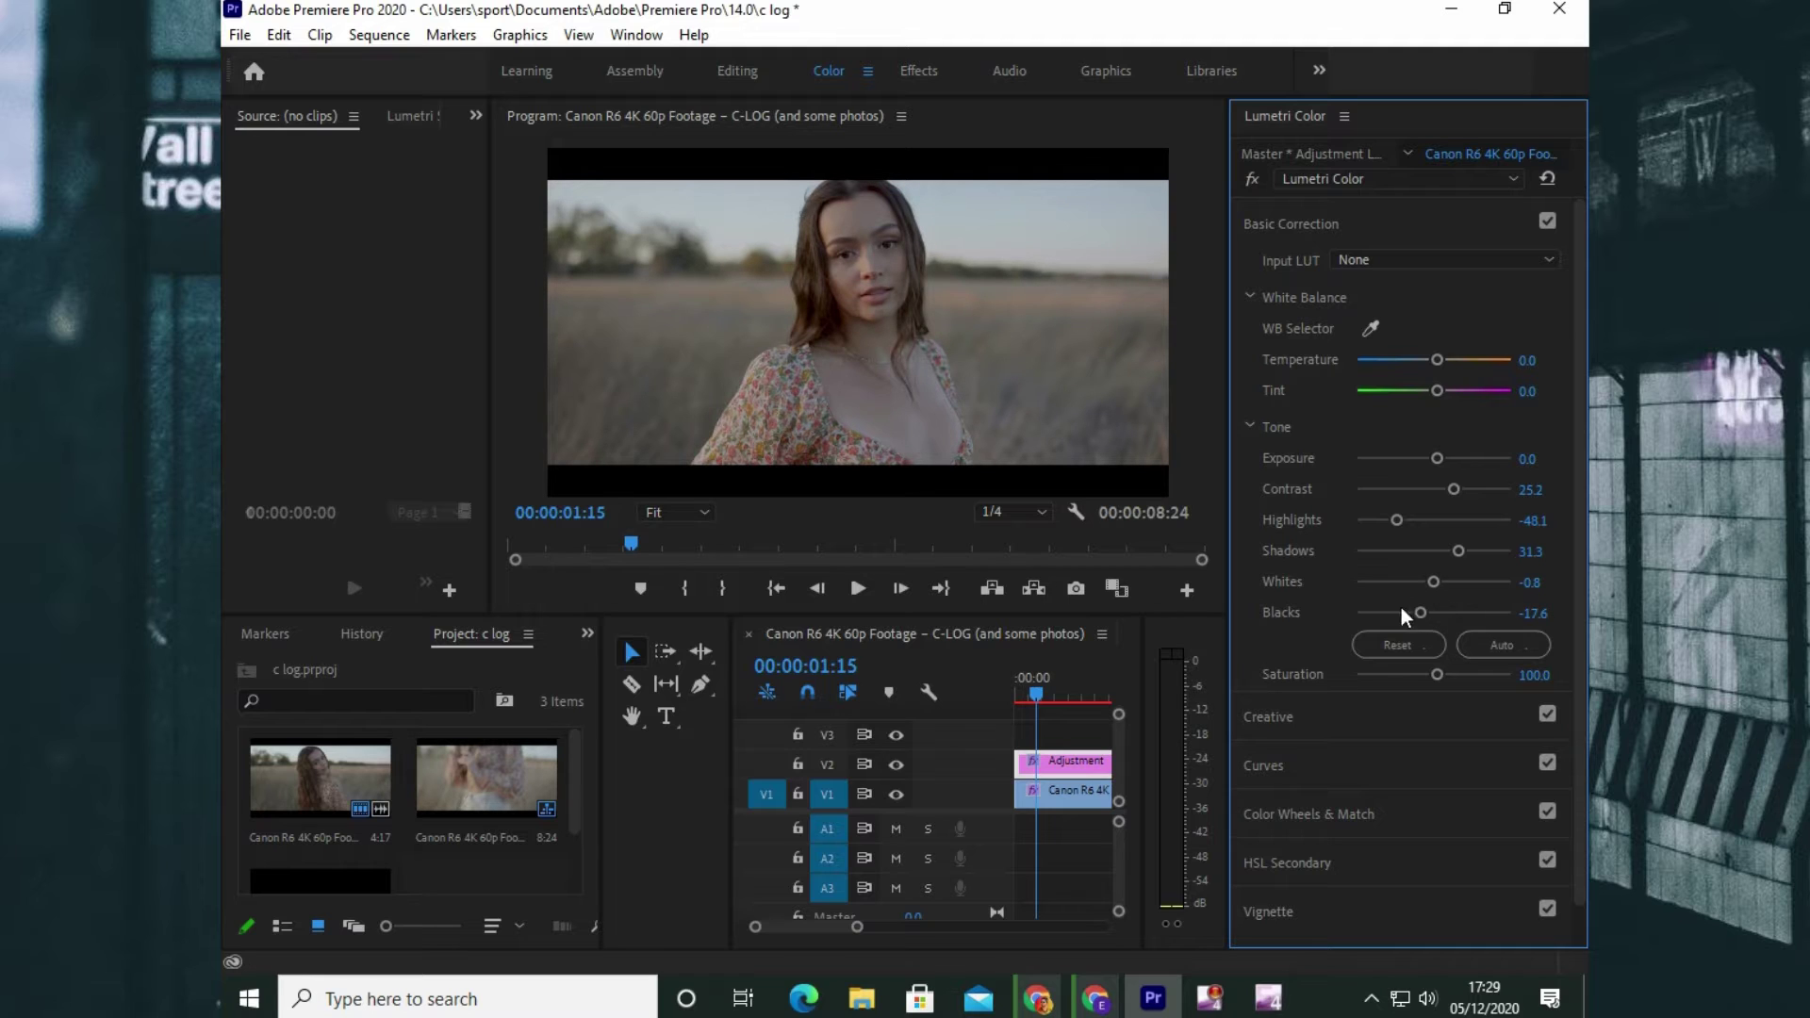
left_click_drag(1451, 671, 1455, 671)
left_click(1316, 225)
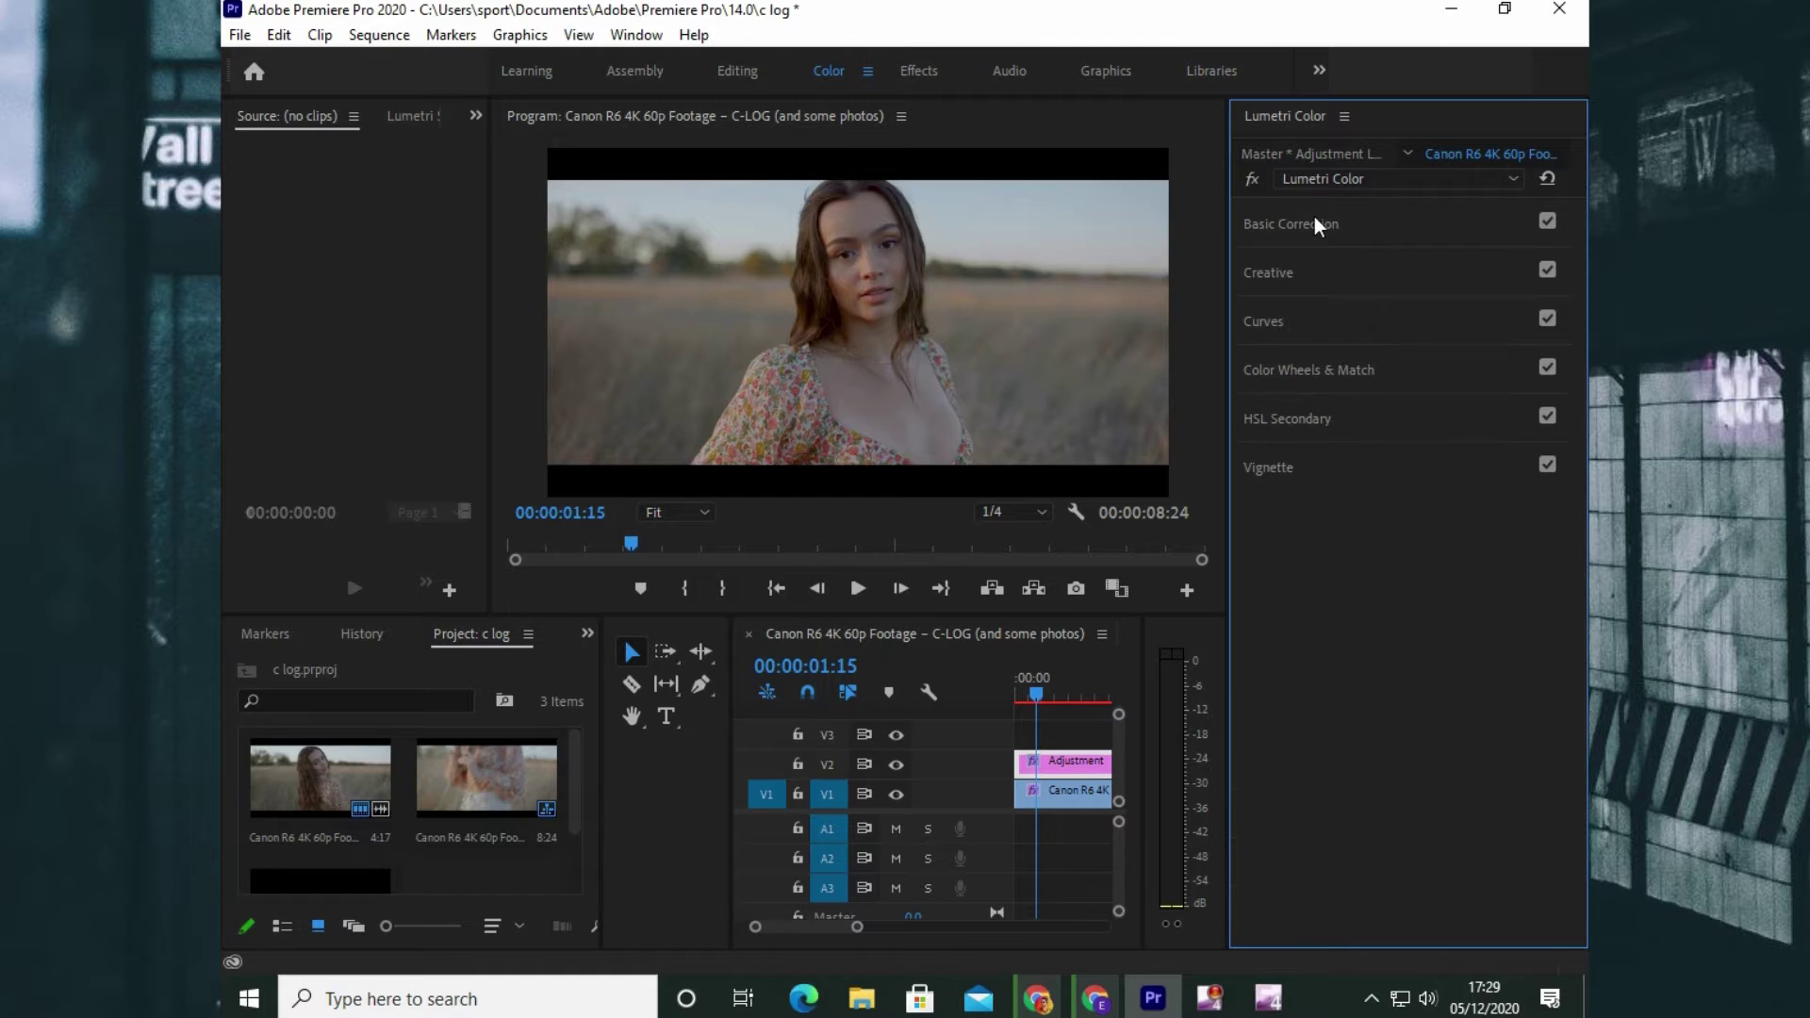
Raise Sharpen and slightly increase Saturation in the Creative adjustments of the adjustment layer
left_click(1324, 271)
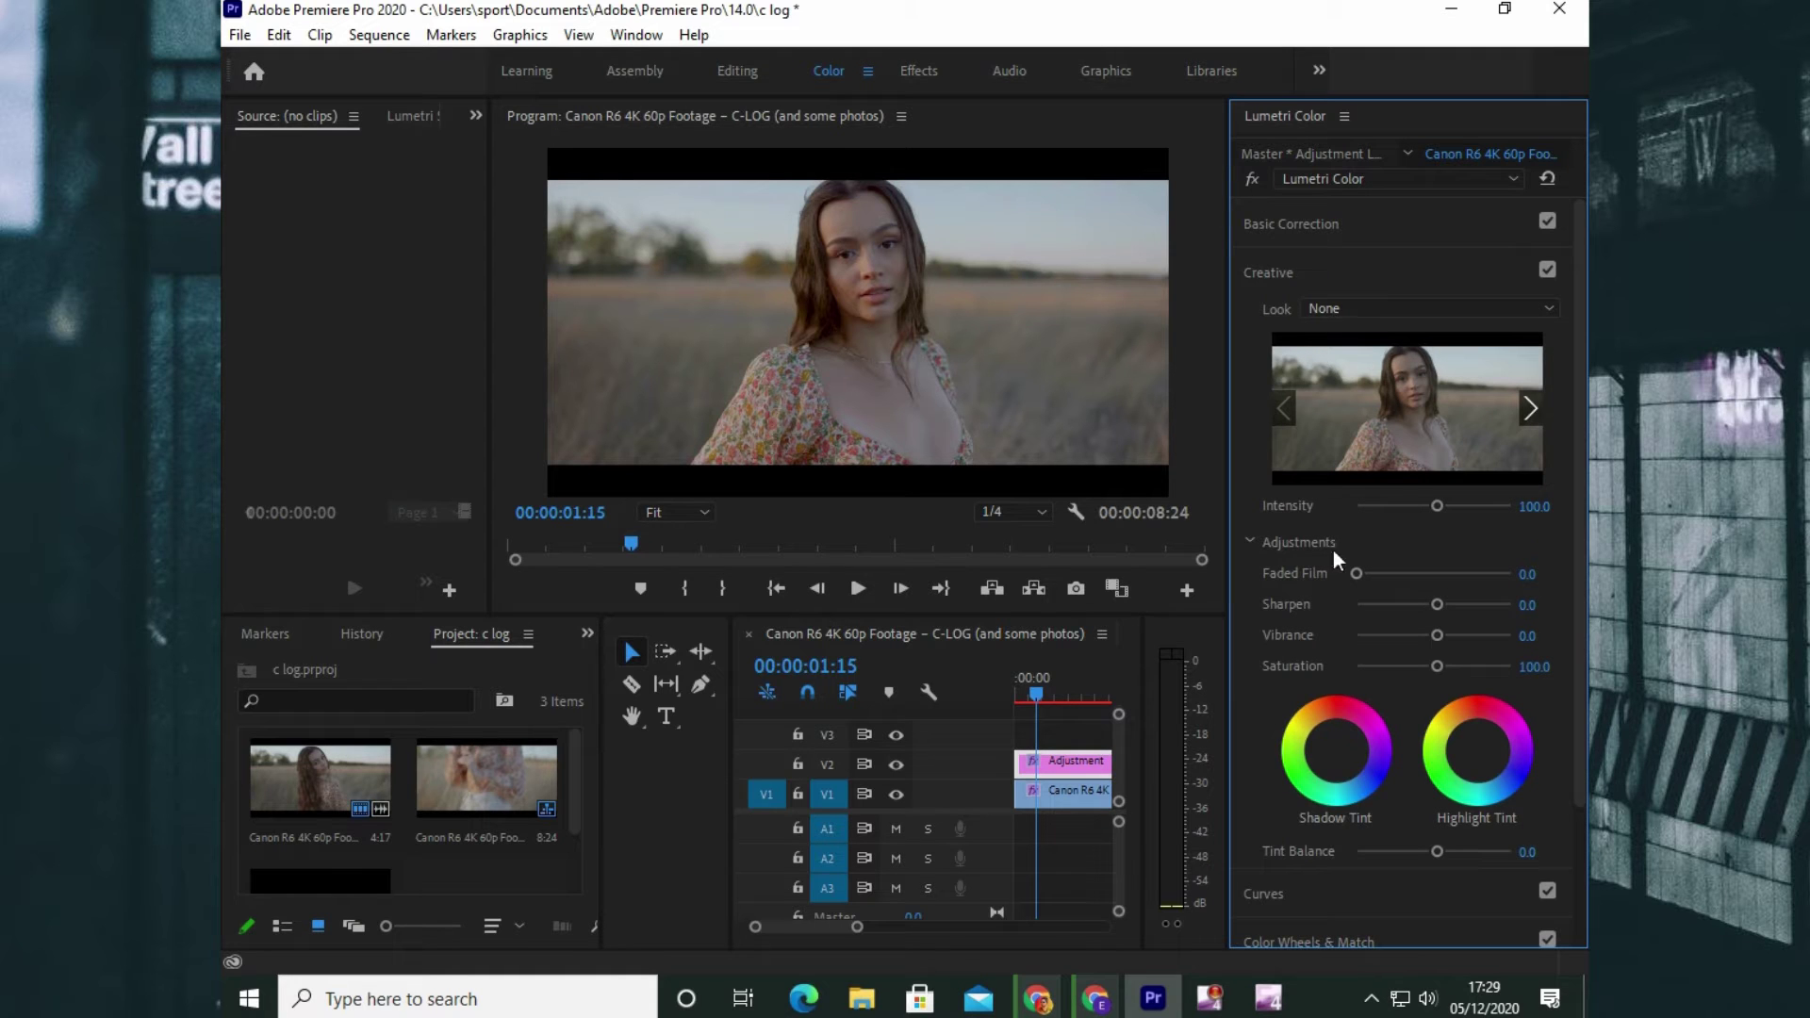
left_click(1456, 604)
left_click_drag(1434, 666, 1442, 666)
left_click(1282, 272)
Shape the white RGB curve into a gentle S, lowering the shadows and slightly lifting the highlights
left_click(1310, 324)
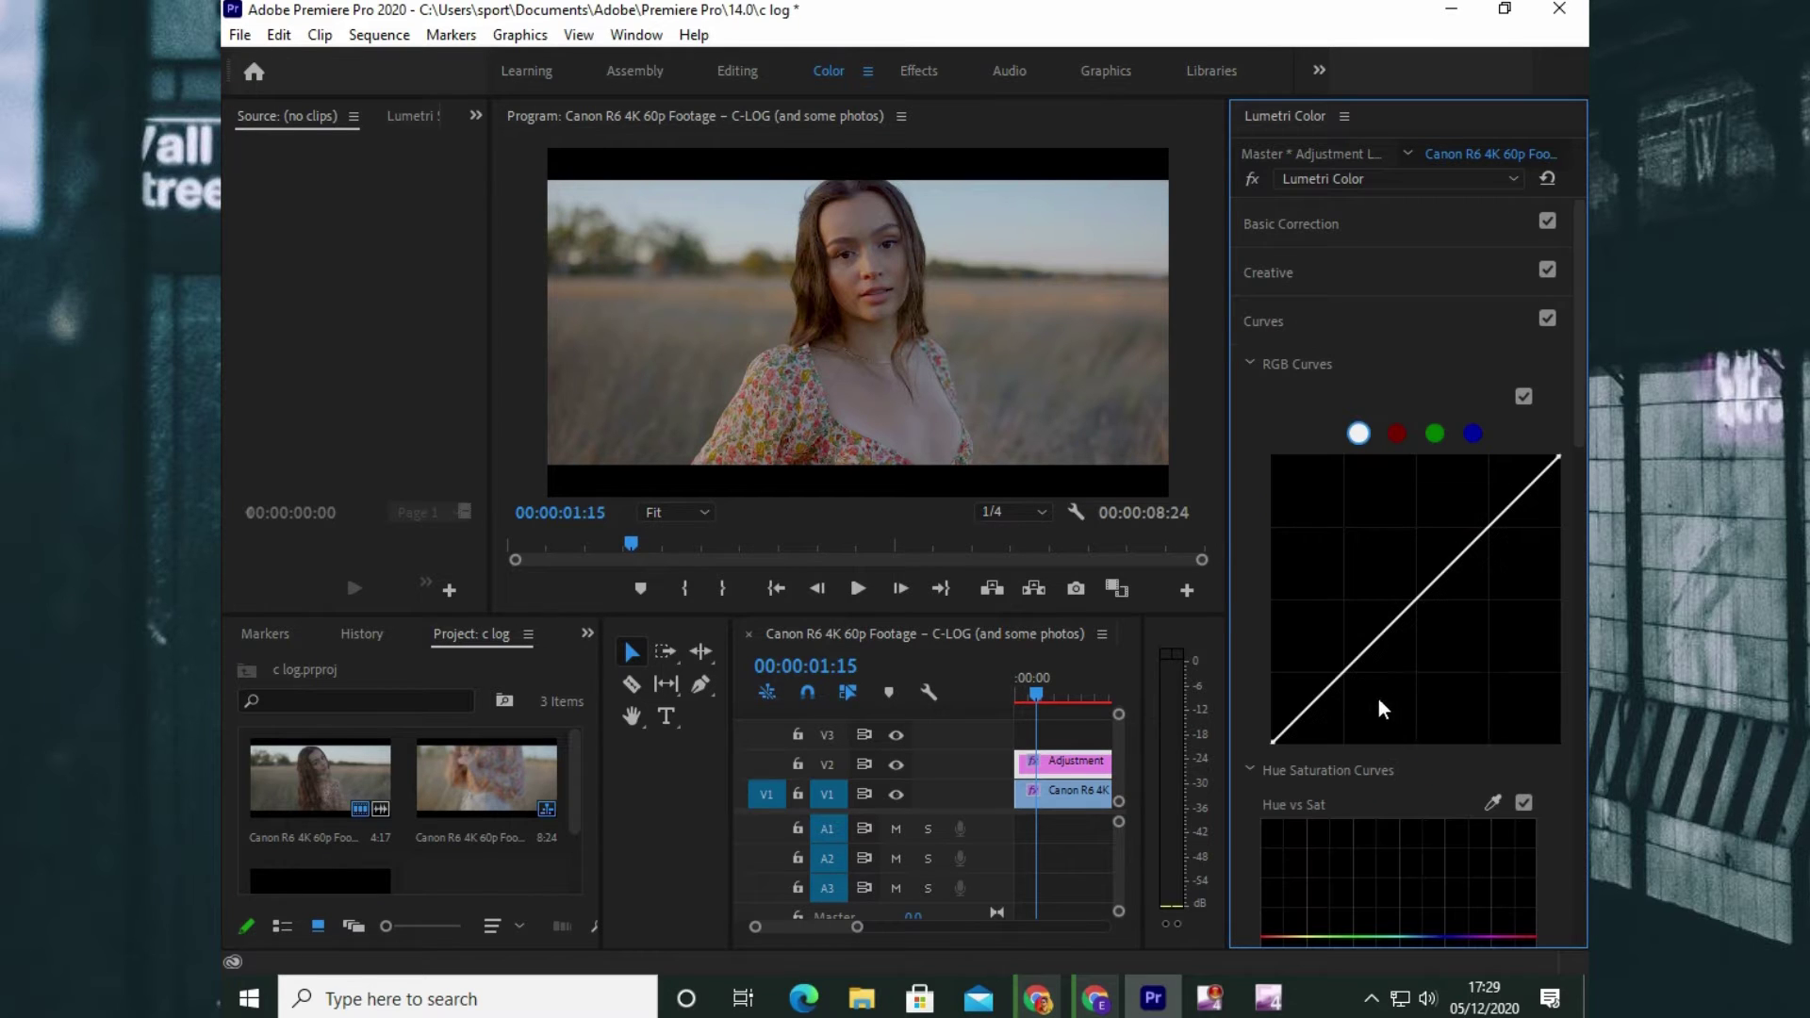
left_click_drag(1346, 677, 1353, 681)
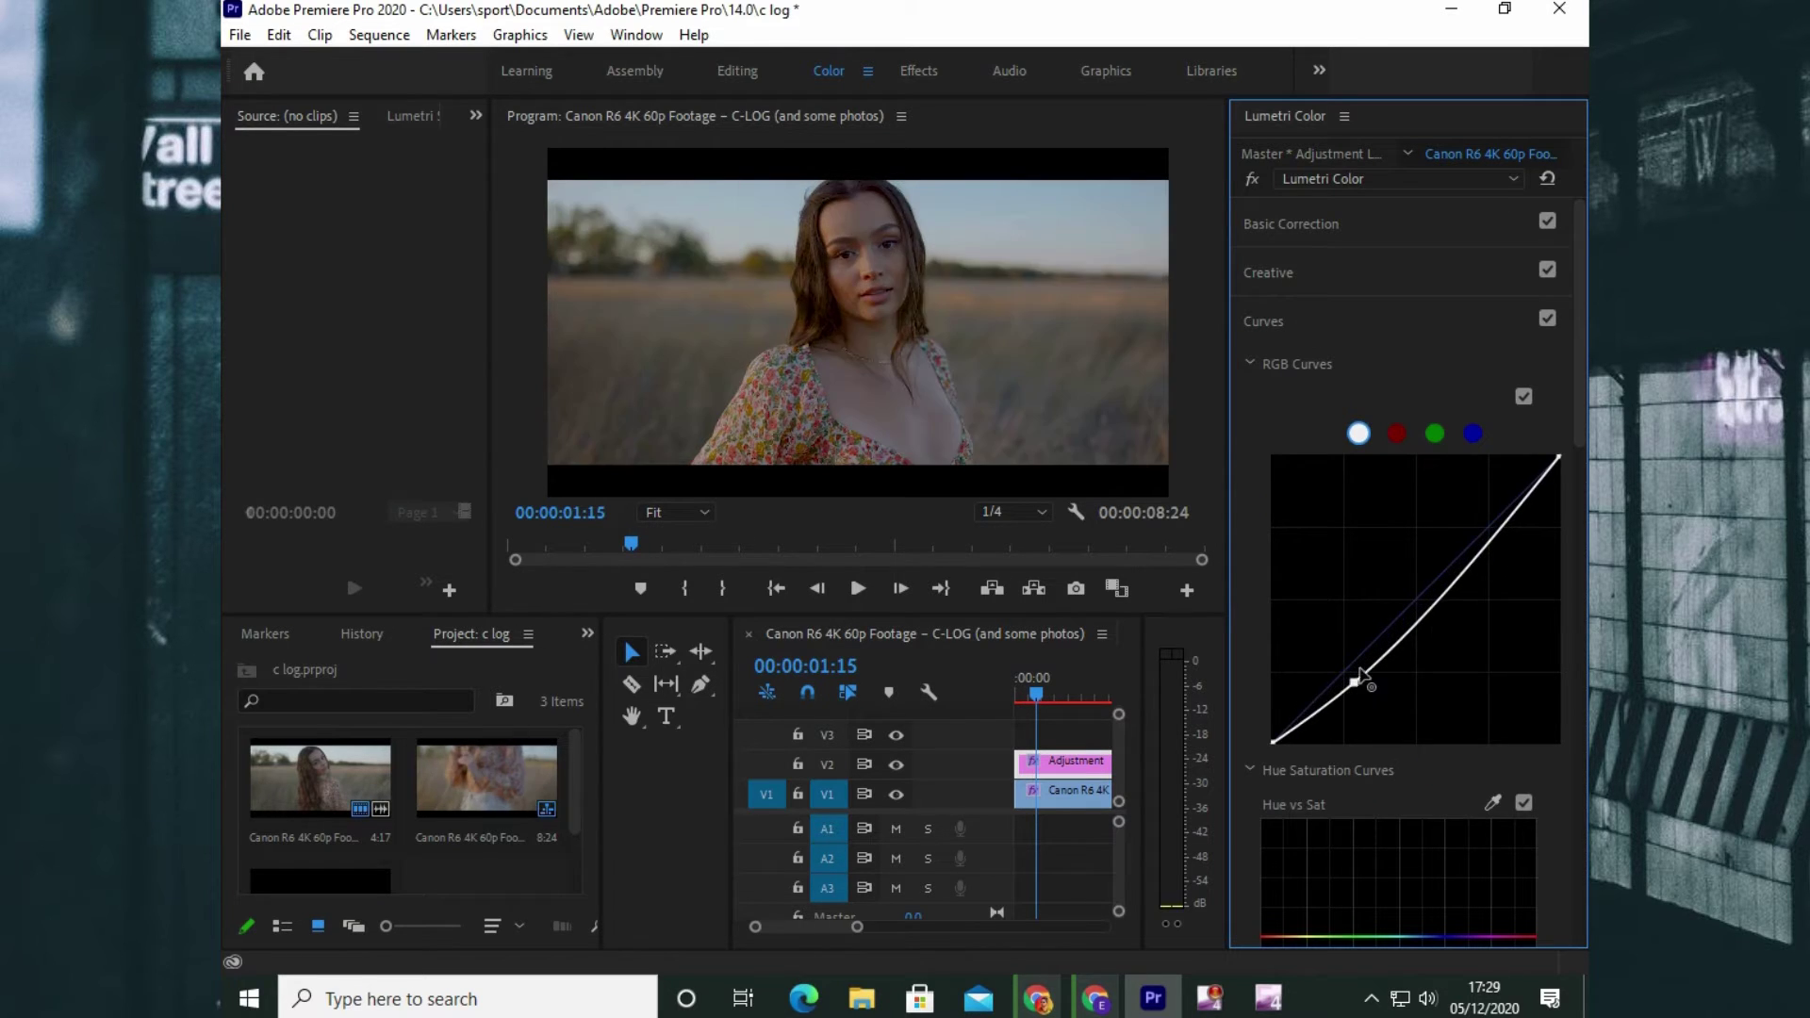
left_click(1490, 531)
left_click_drag(1490, 533, 1489, 525)
left_click_drag(1354, 682, 1347, 680)
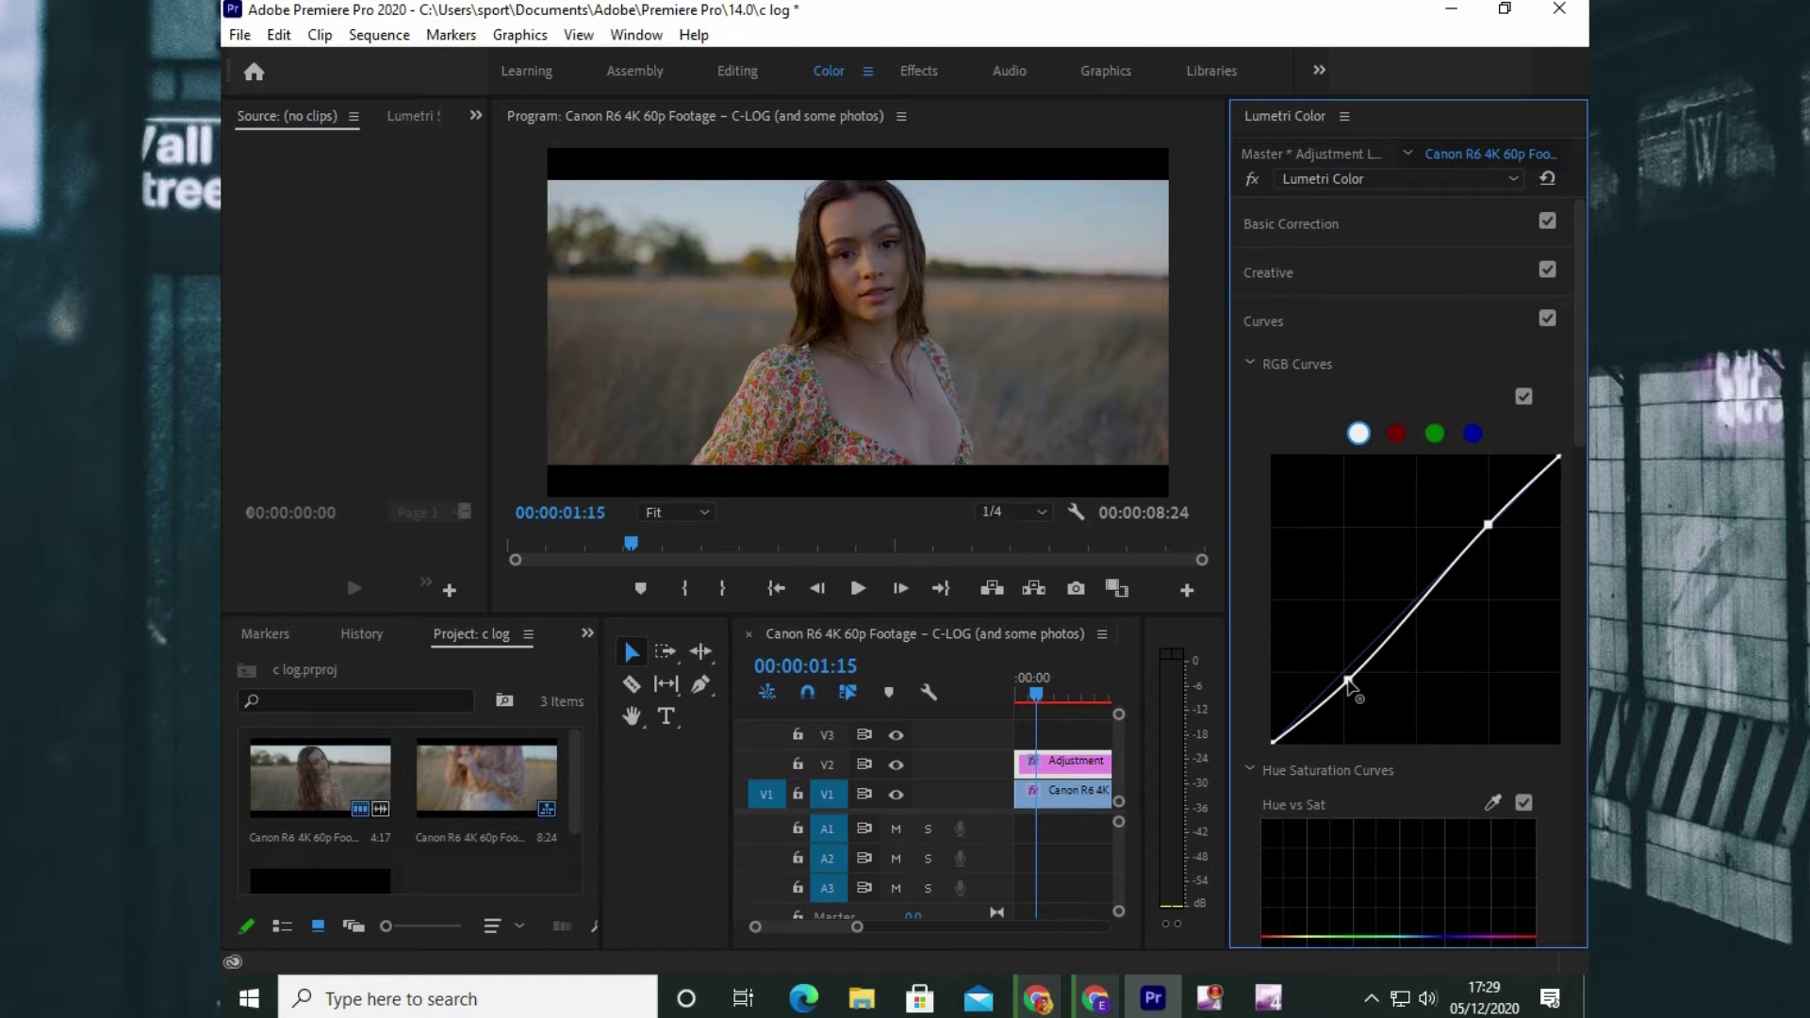
Add red, green and magenta-red points to the Hue vs Sat curve and raise the green point slightly
scroll(1587, 455, "down", 5)
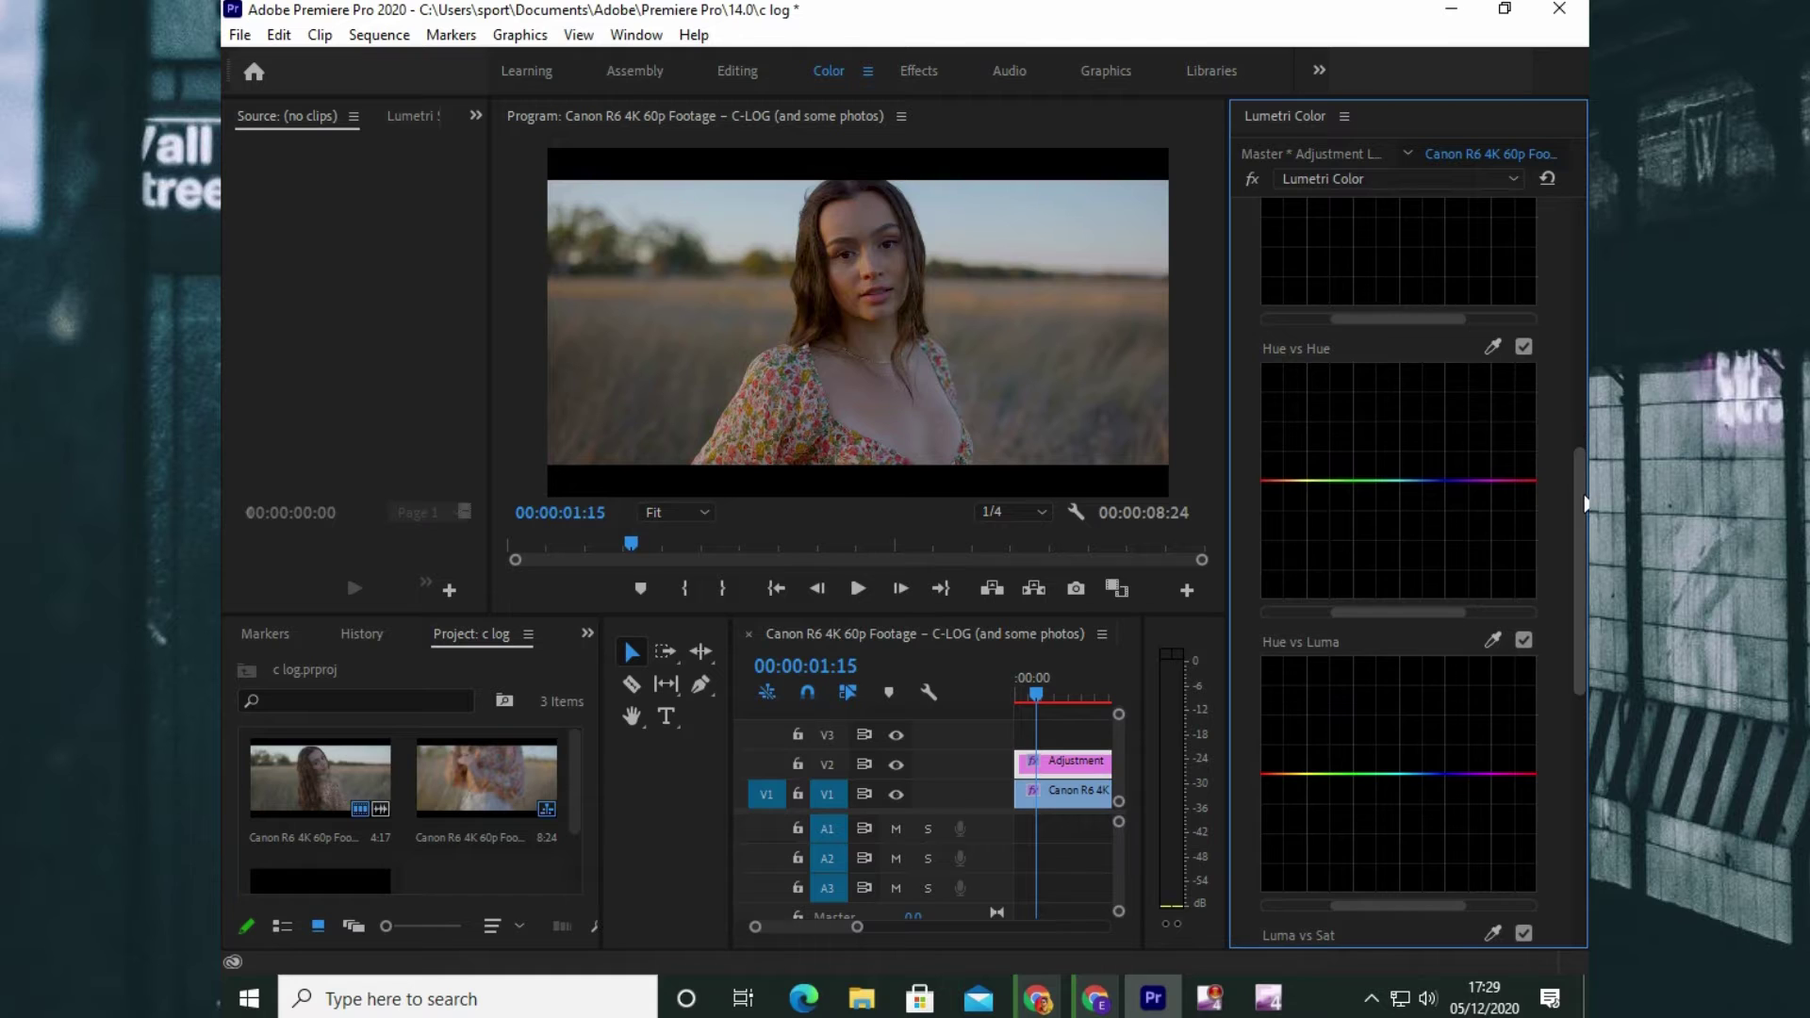
scroll(1553, 398, "up", 1)
left_click(1524, 484)
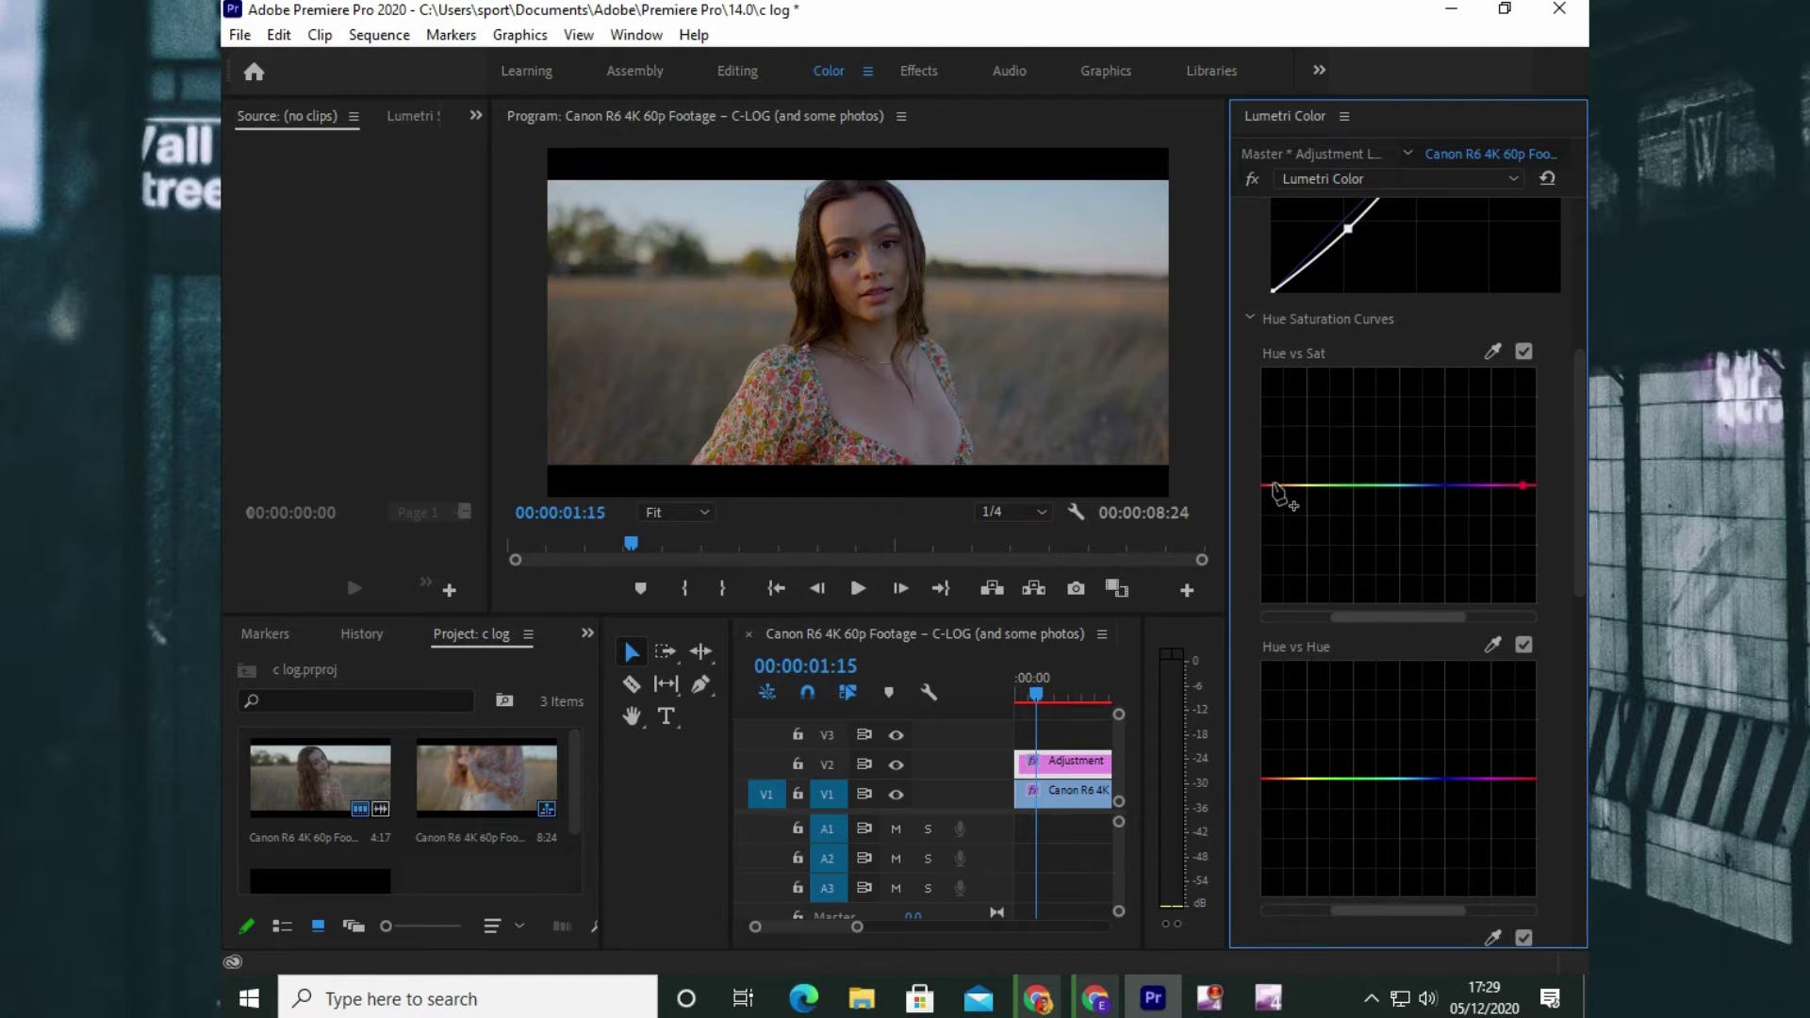
left_click(1376, 483)
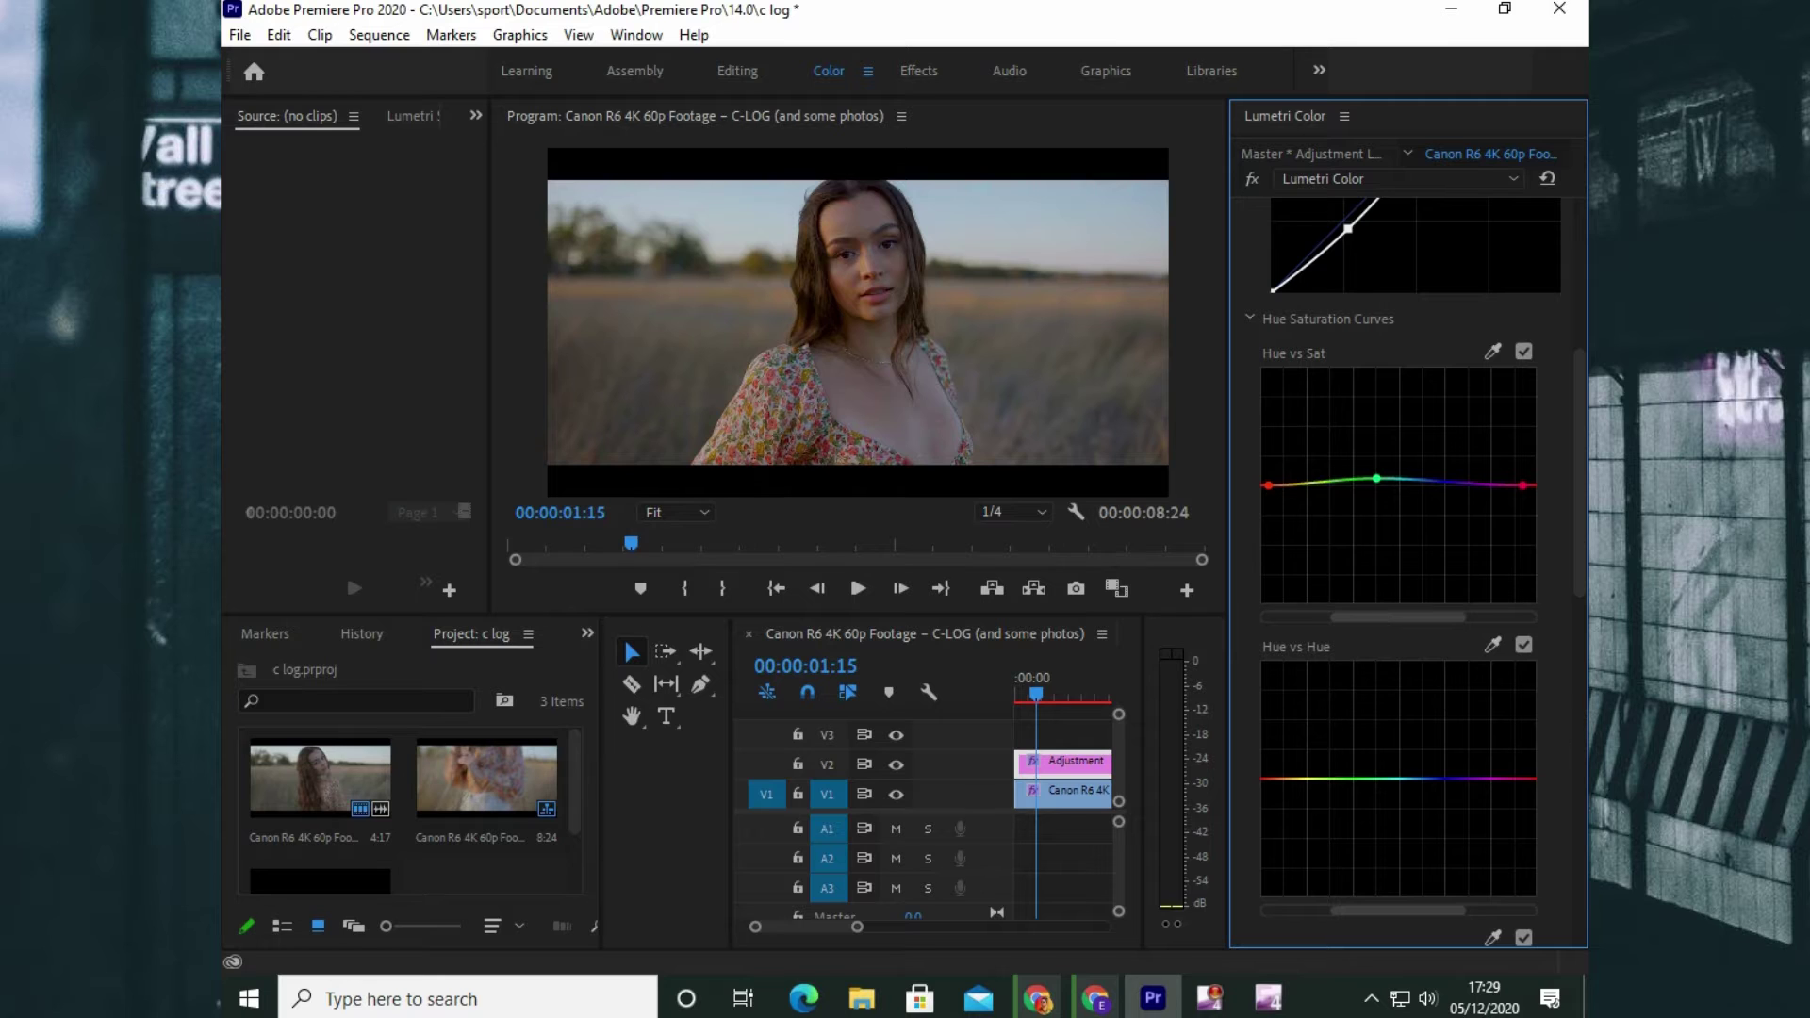
Add orange, cyan and magenta-red points to the Hue vs Hue curve, raise the cyan point slightly, and collapse Curves
left_click_drag(1579, 552, 1579, 614)
left_click(1522, 592)
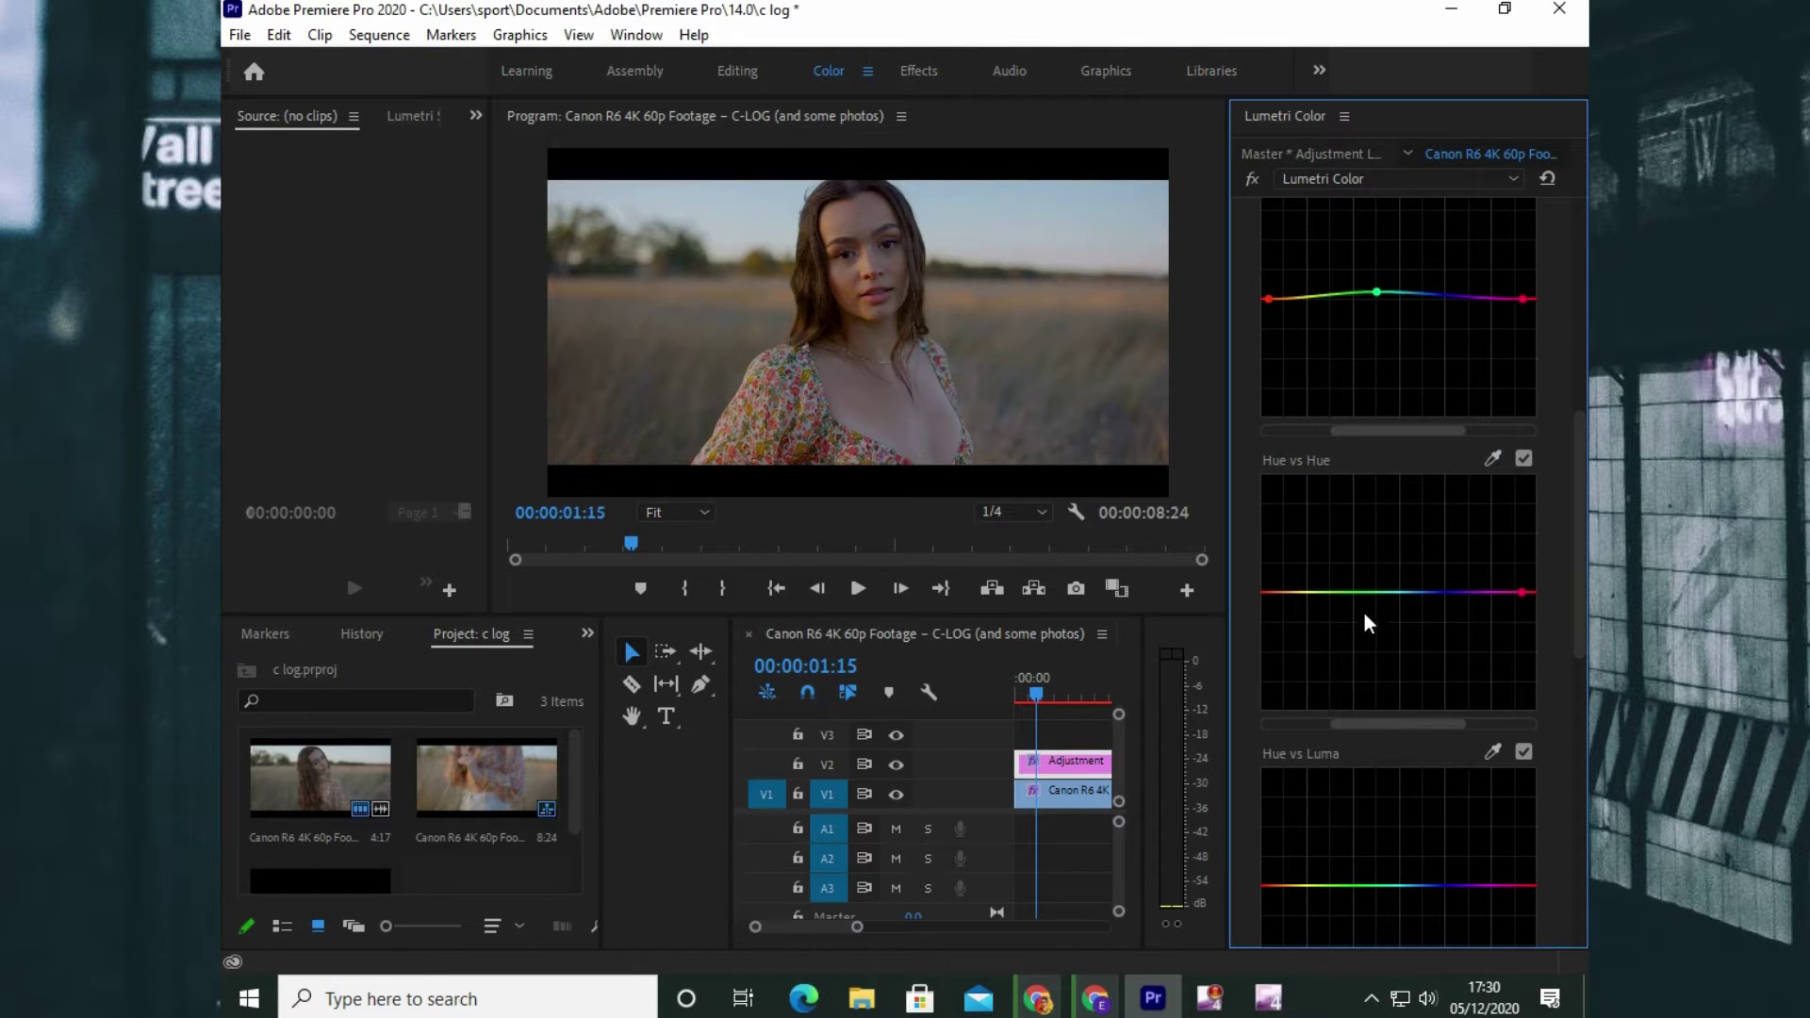
left_click(1290, 592)
left_click_drag(1393, 592, 1394, 586)
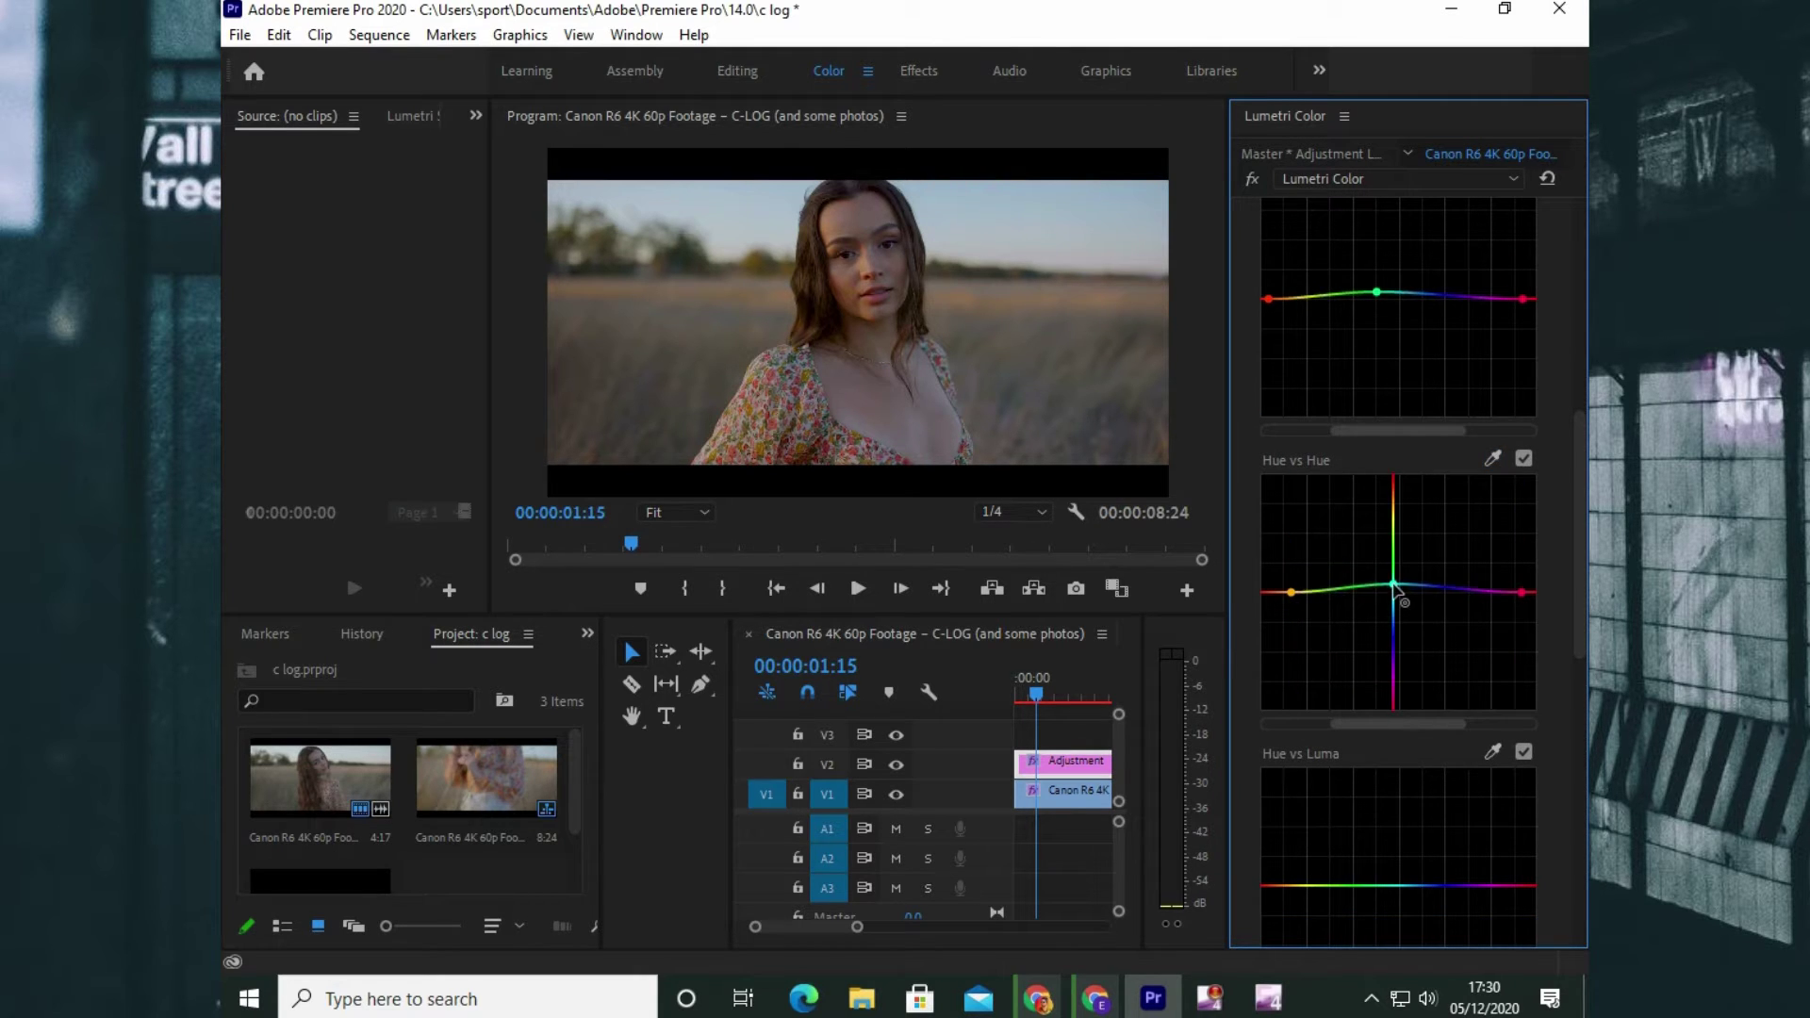
left_click_drag(1570, 518, 1555, 307)
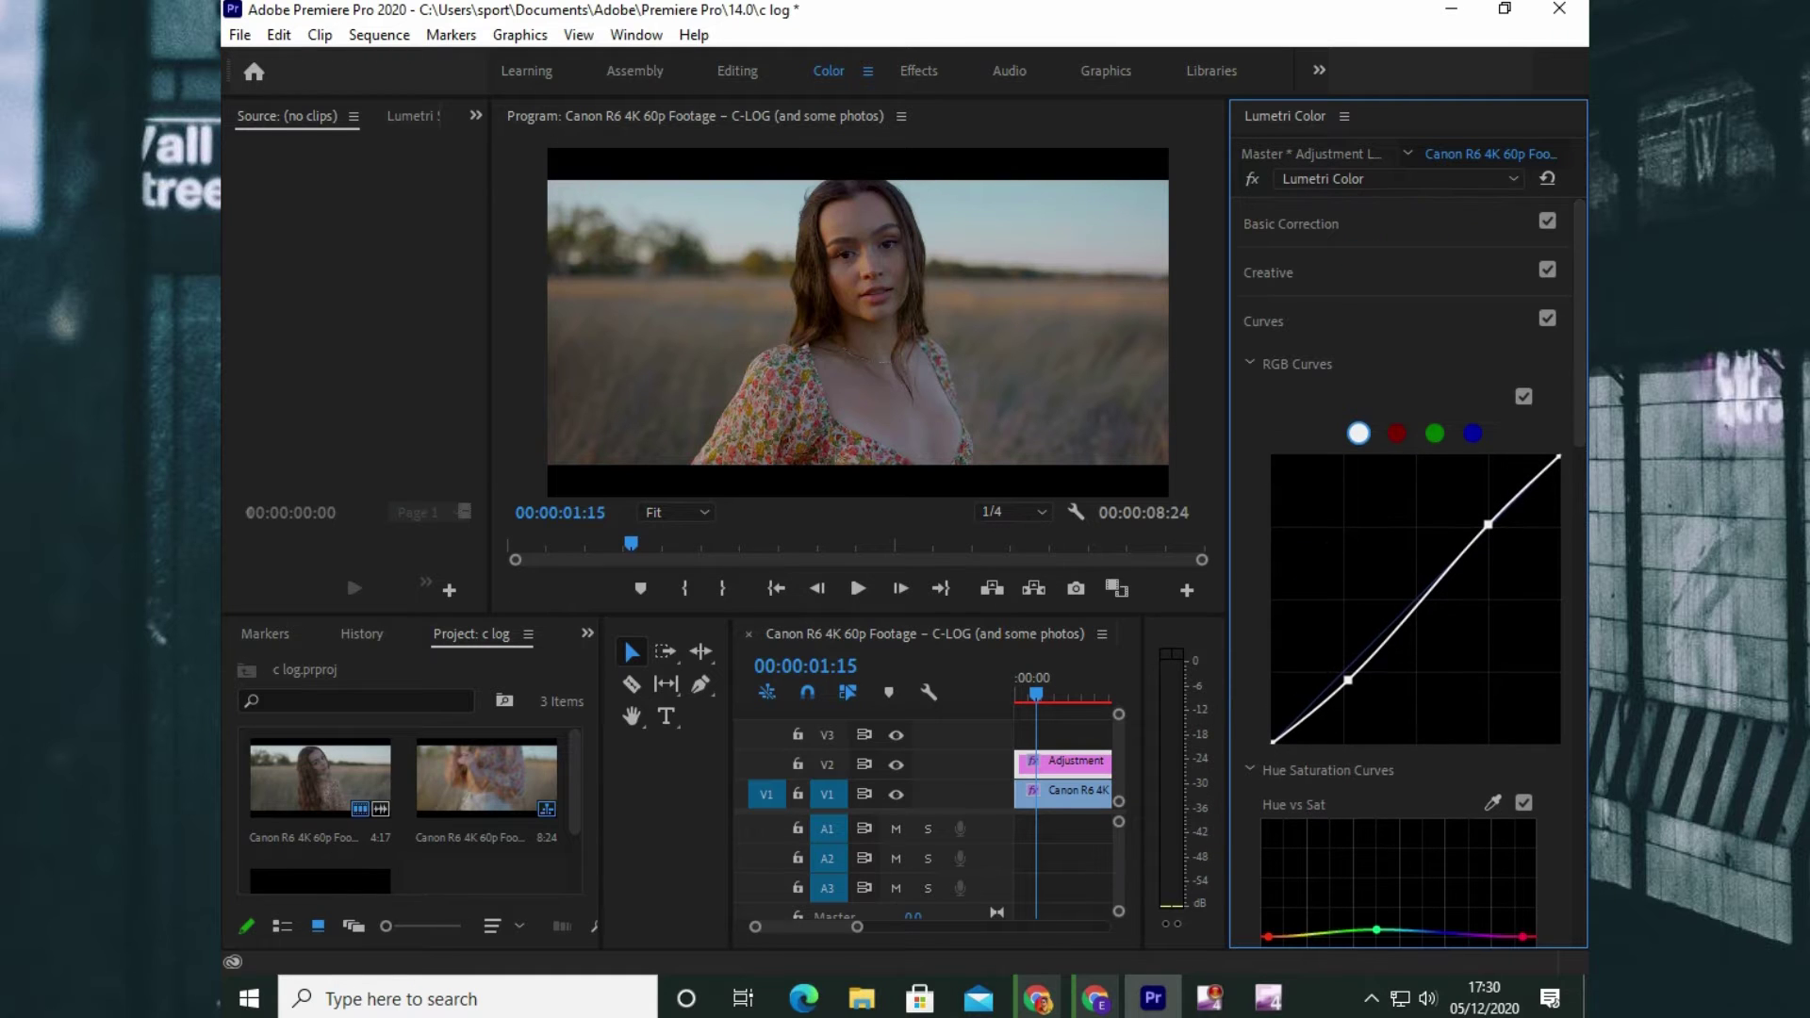
left_click(1309, 332)
Sample the sky as the HSL Secondary key colour and add further sky areas to the selection
left_click(1321, 422)
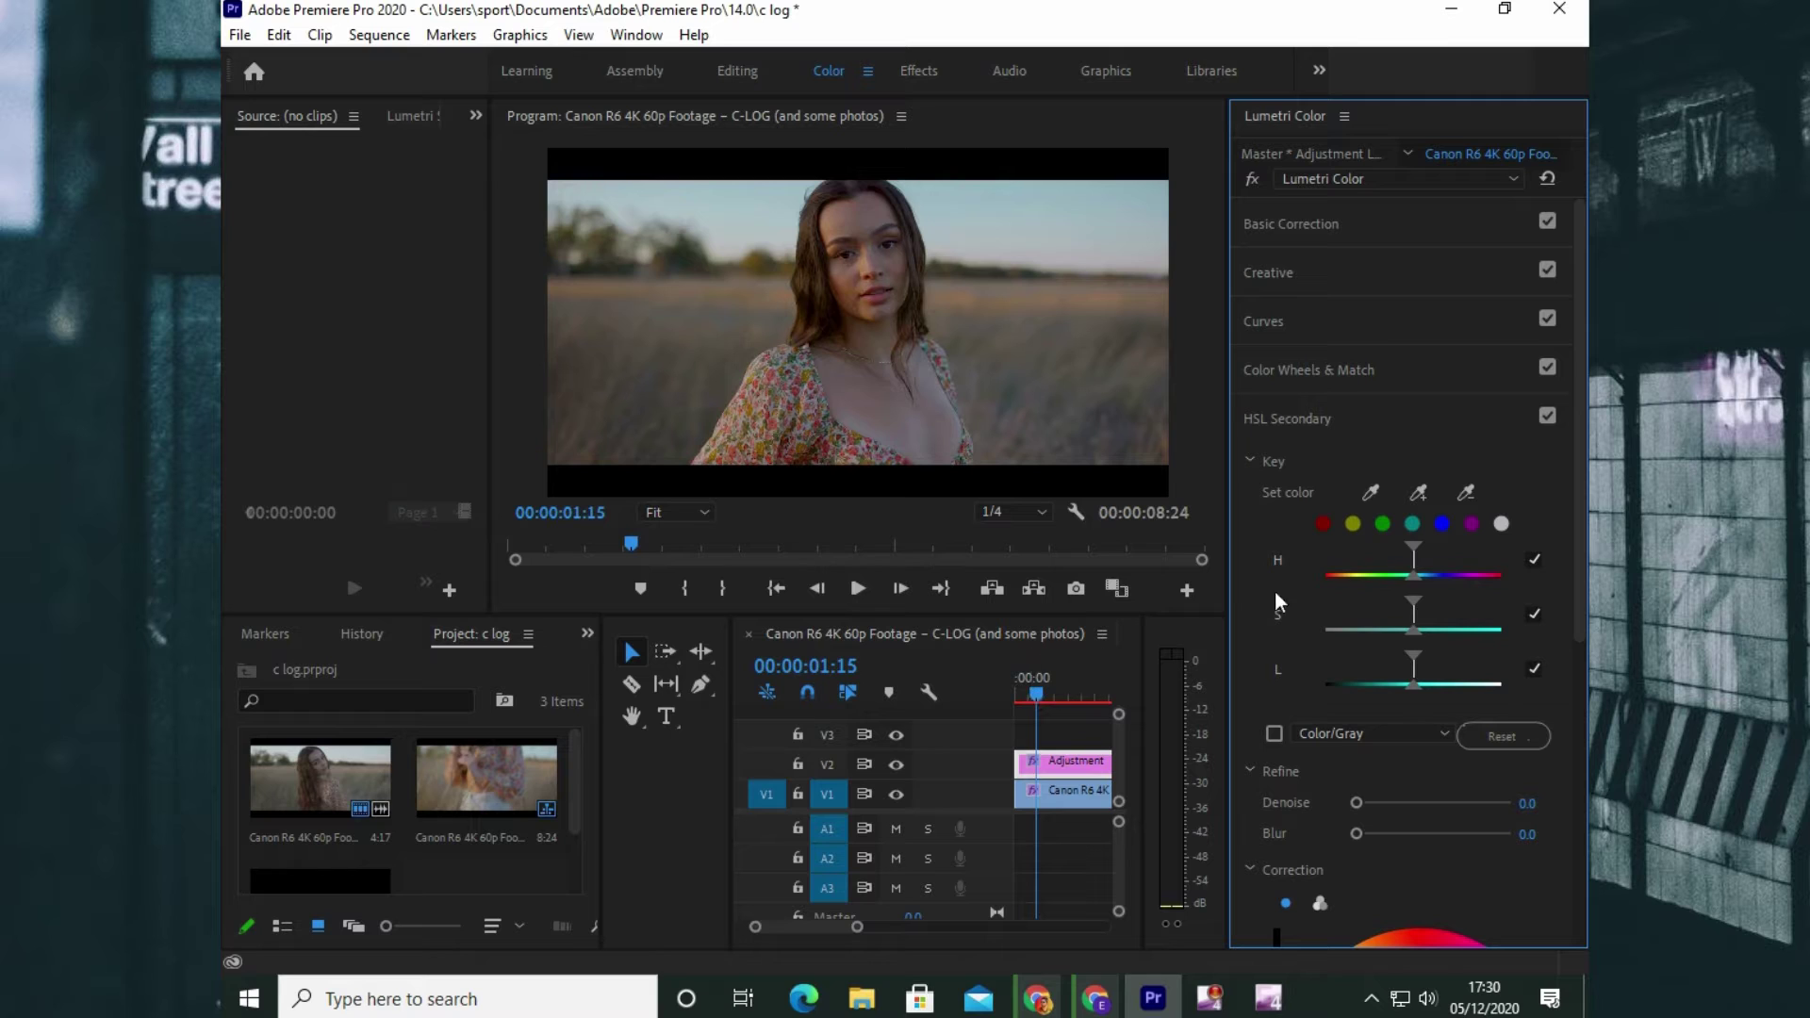
left_click(1371, 492)
left_click(1013, 191)
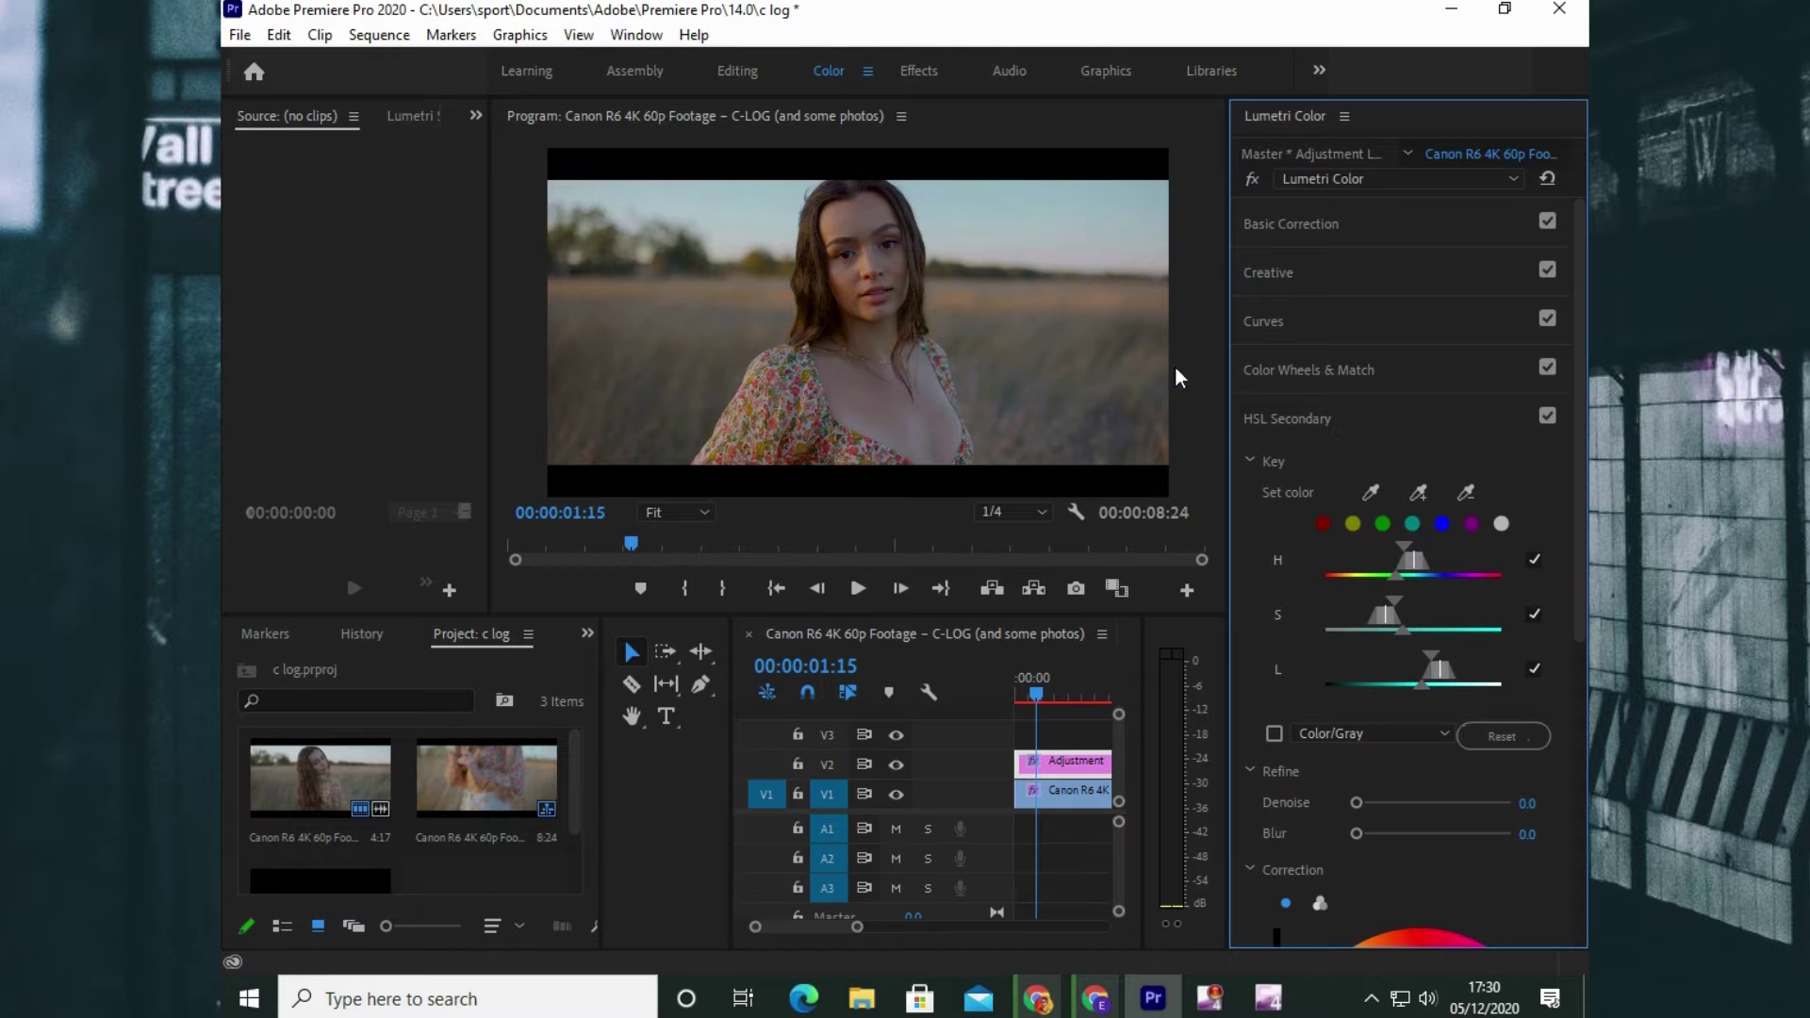
left_click(1418, 492)
left_click(985, 229)
left_click(1105, 205)
Preview the sky key with the Color/Gray mask, widen its saturation range, and turn the mask preview off
left_click(1273, 731)
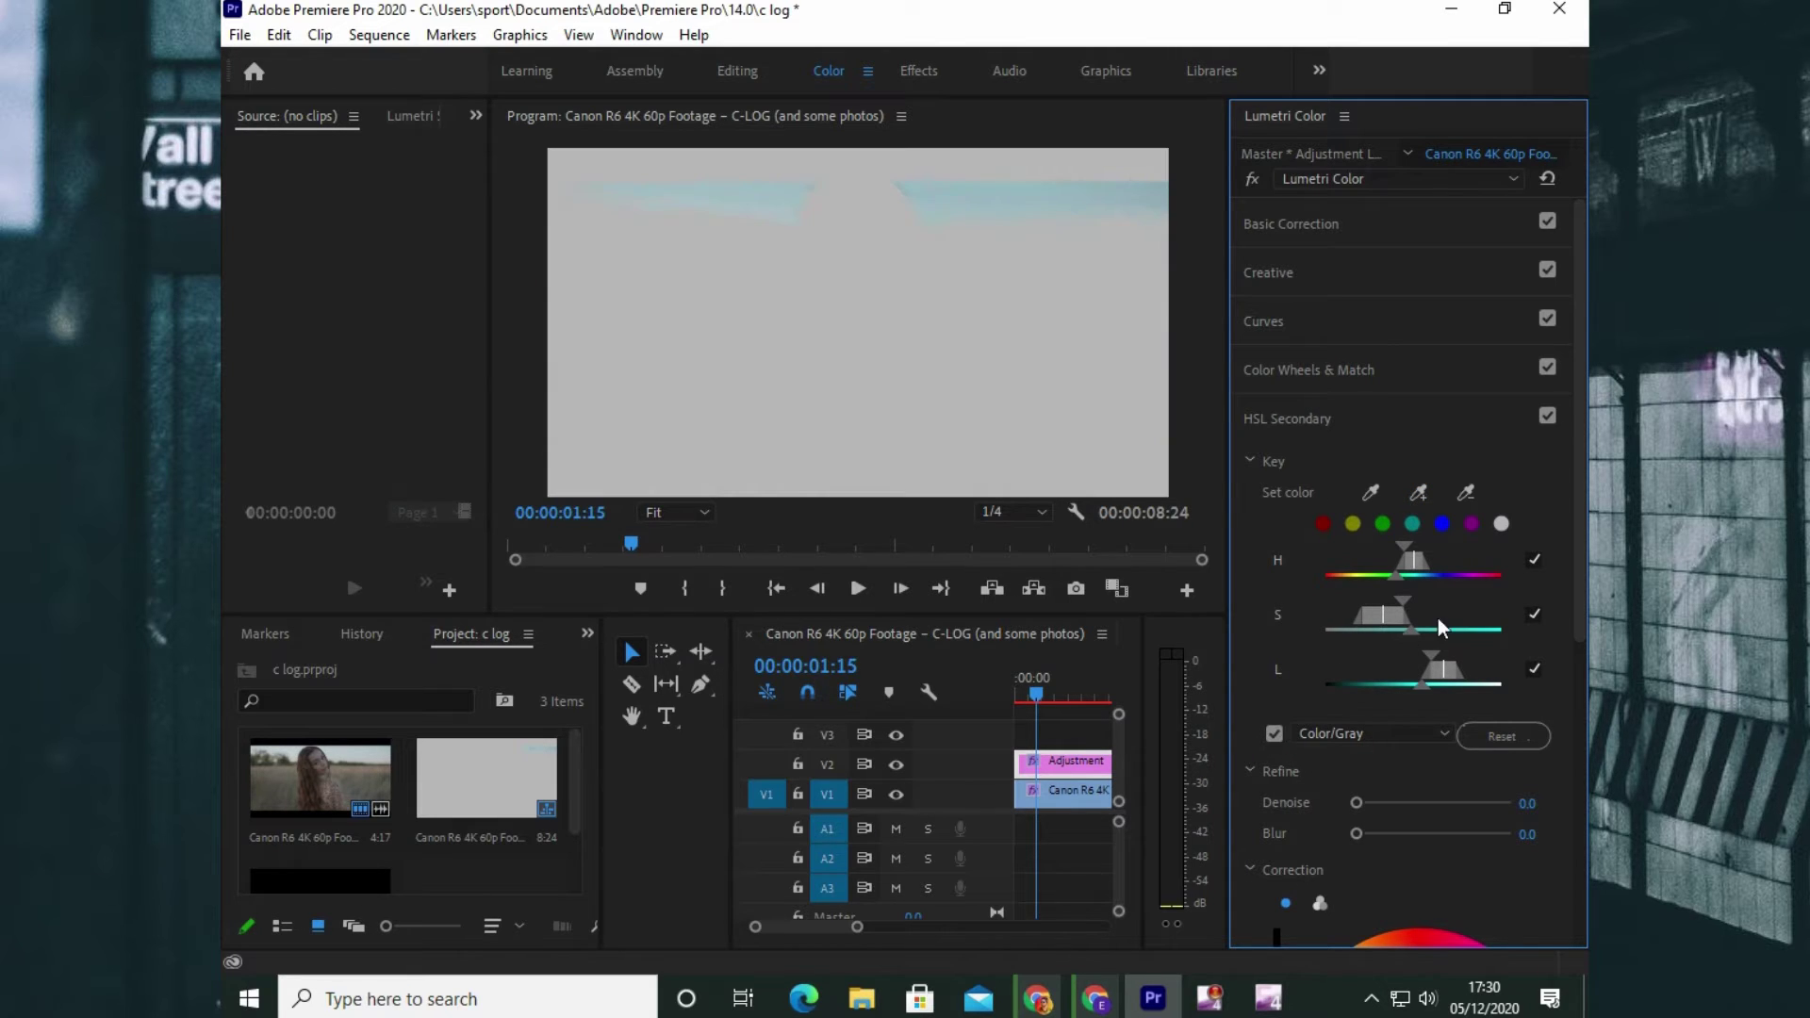
mouse_move(1405, 597)
left_mouse_down()
mouse_move(1423, 601)
mouse_move(1405, 615)
left_mouse_up()
left_click_drag(1431, 633, 1440, 629)
left_click(1273, 733)
Switch the HSL Secondary correction to three-way wheels and shift the sky's midtones, shadows and highlights toward blue
scroll(1315, 659, "down", 3)
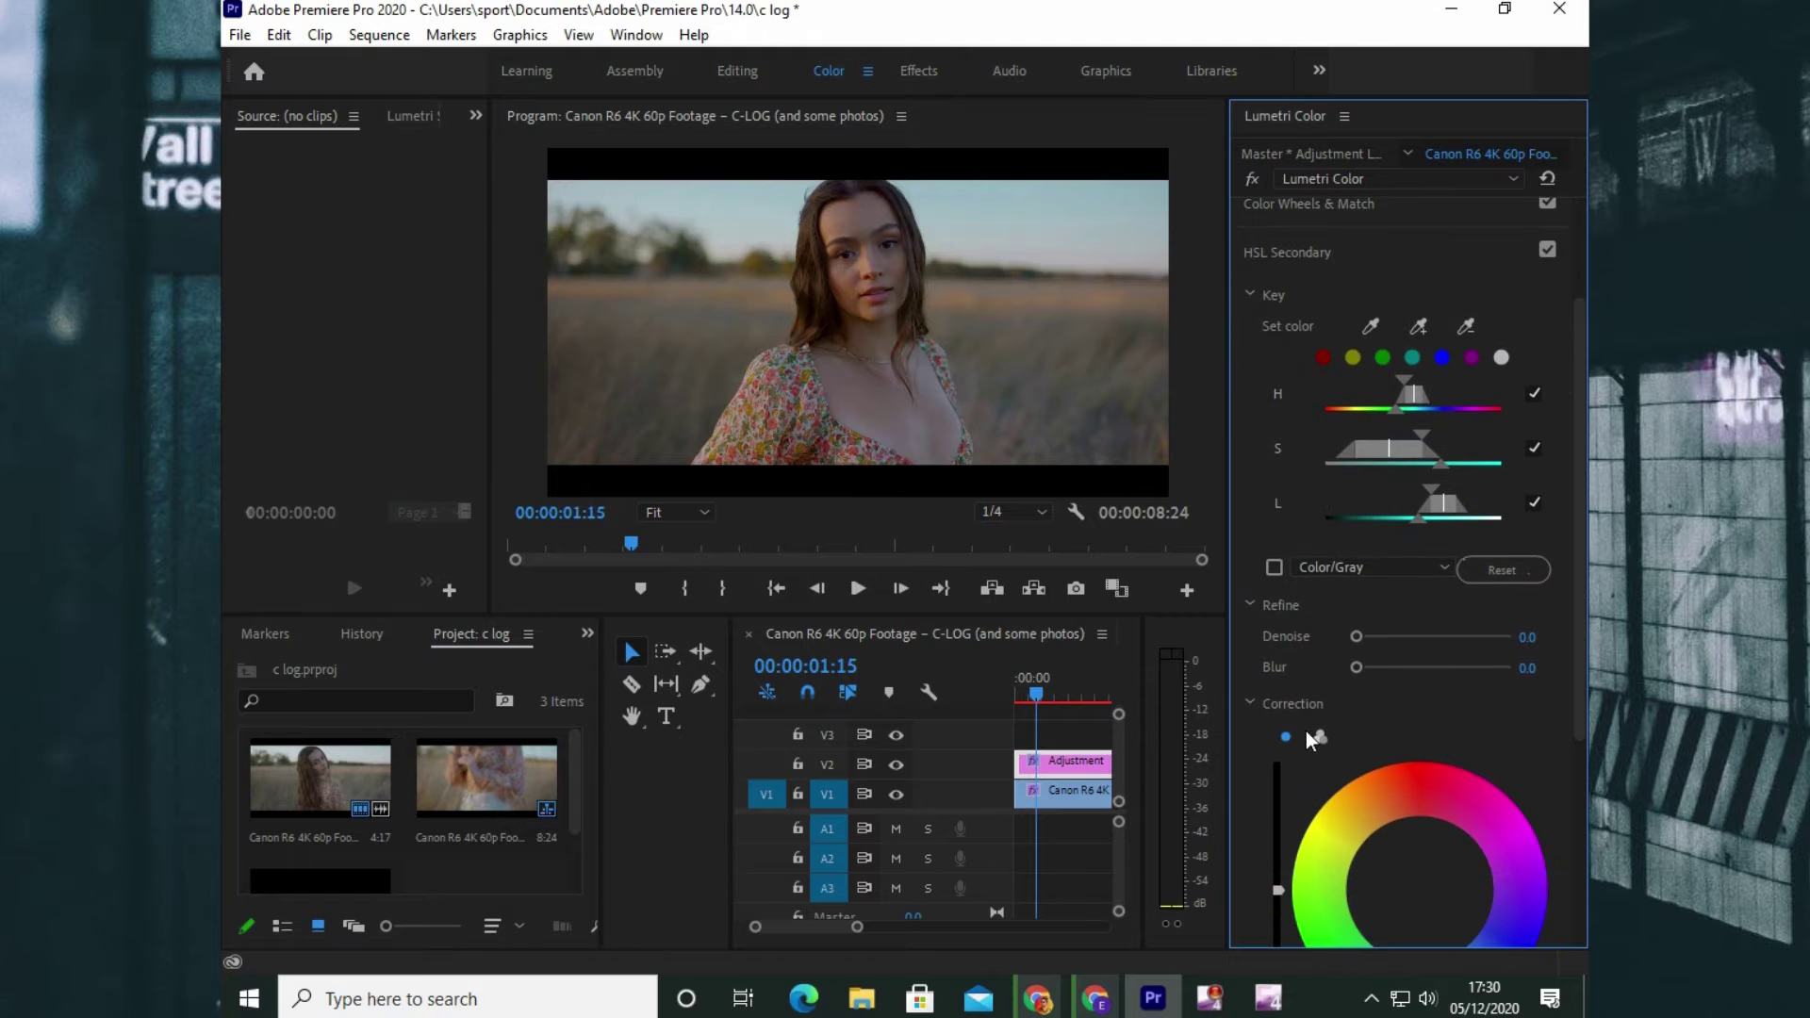
left_click(1318, 737)
scroll(1371, 720, "down", 2)
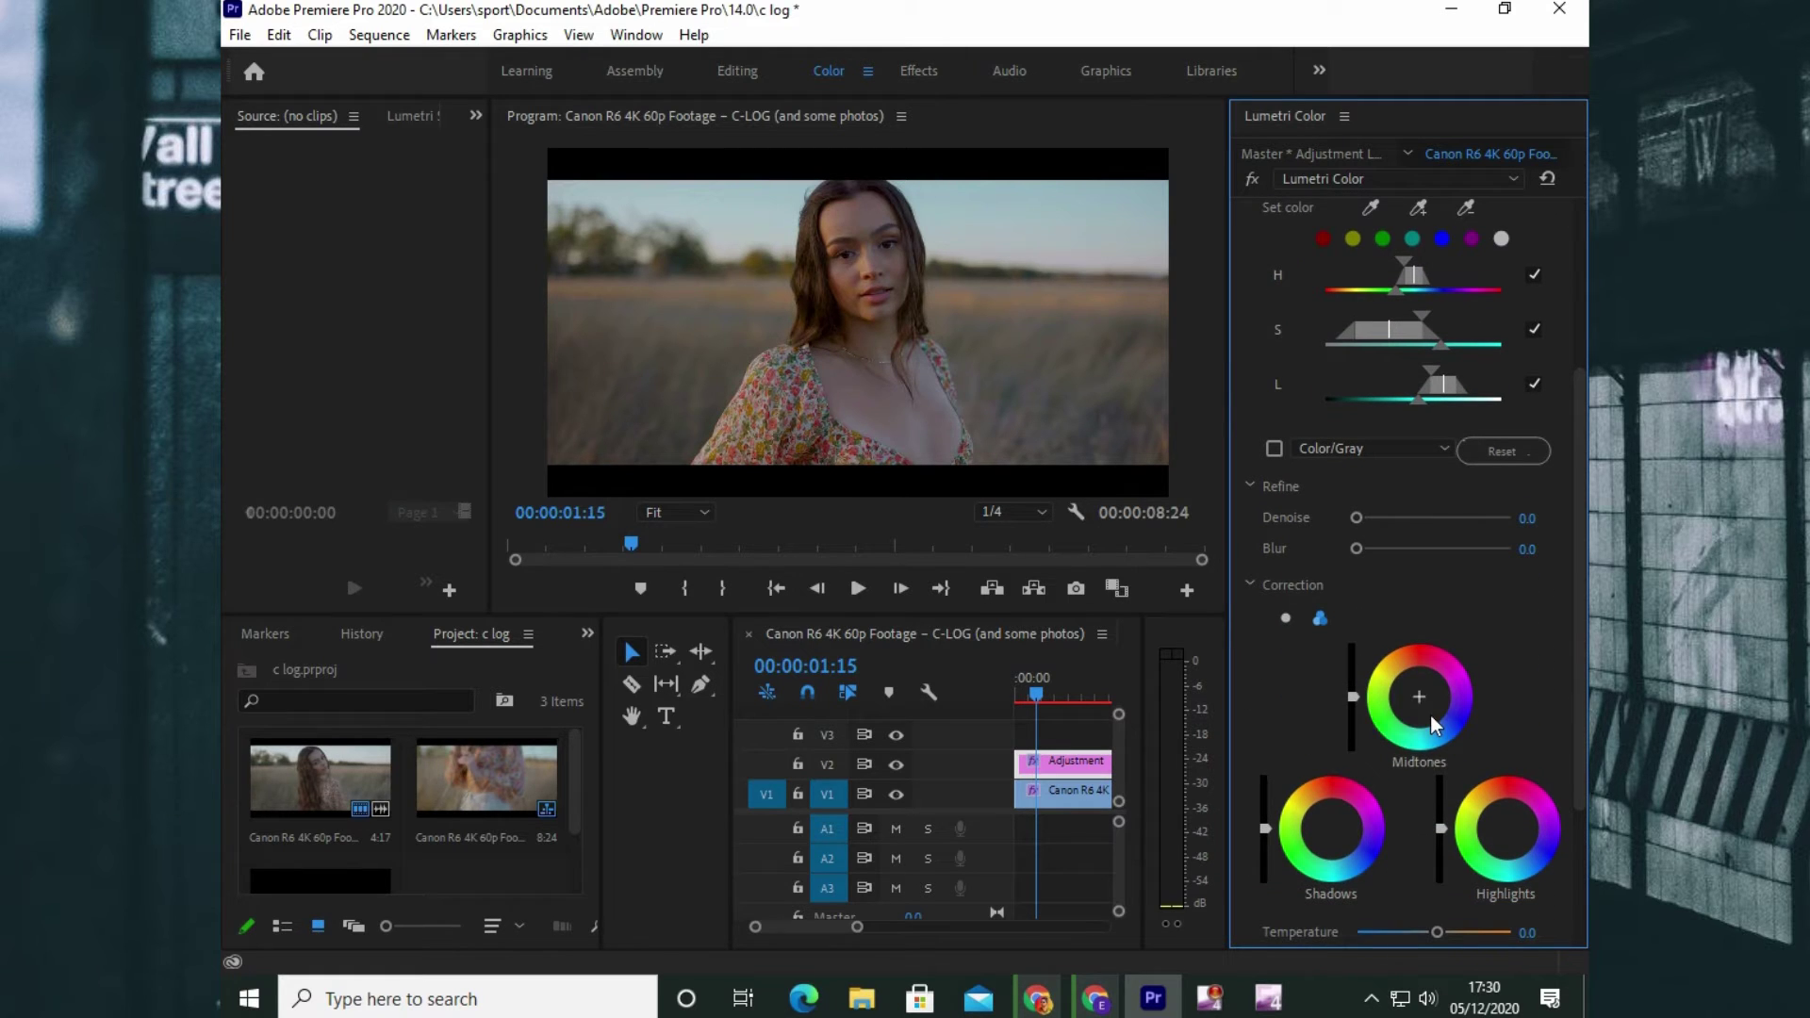
left_click(1340, 843)
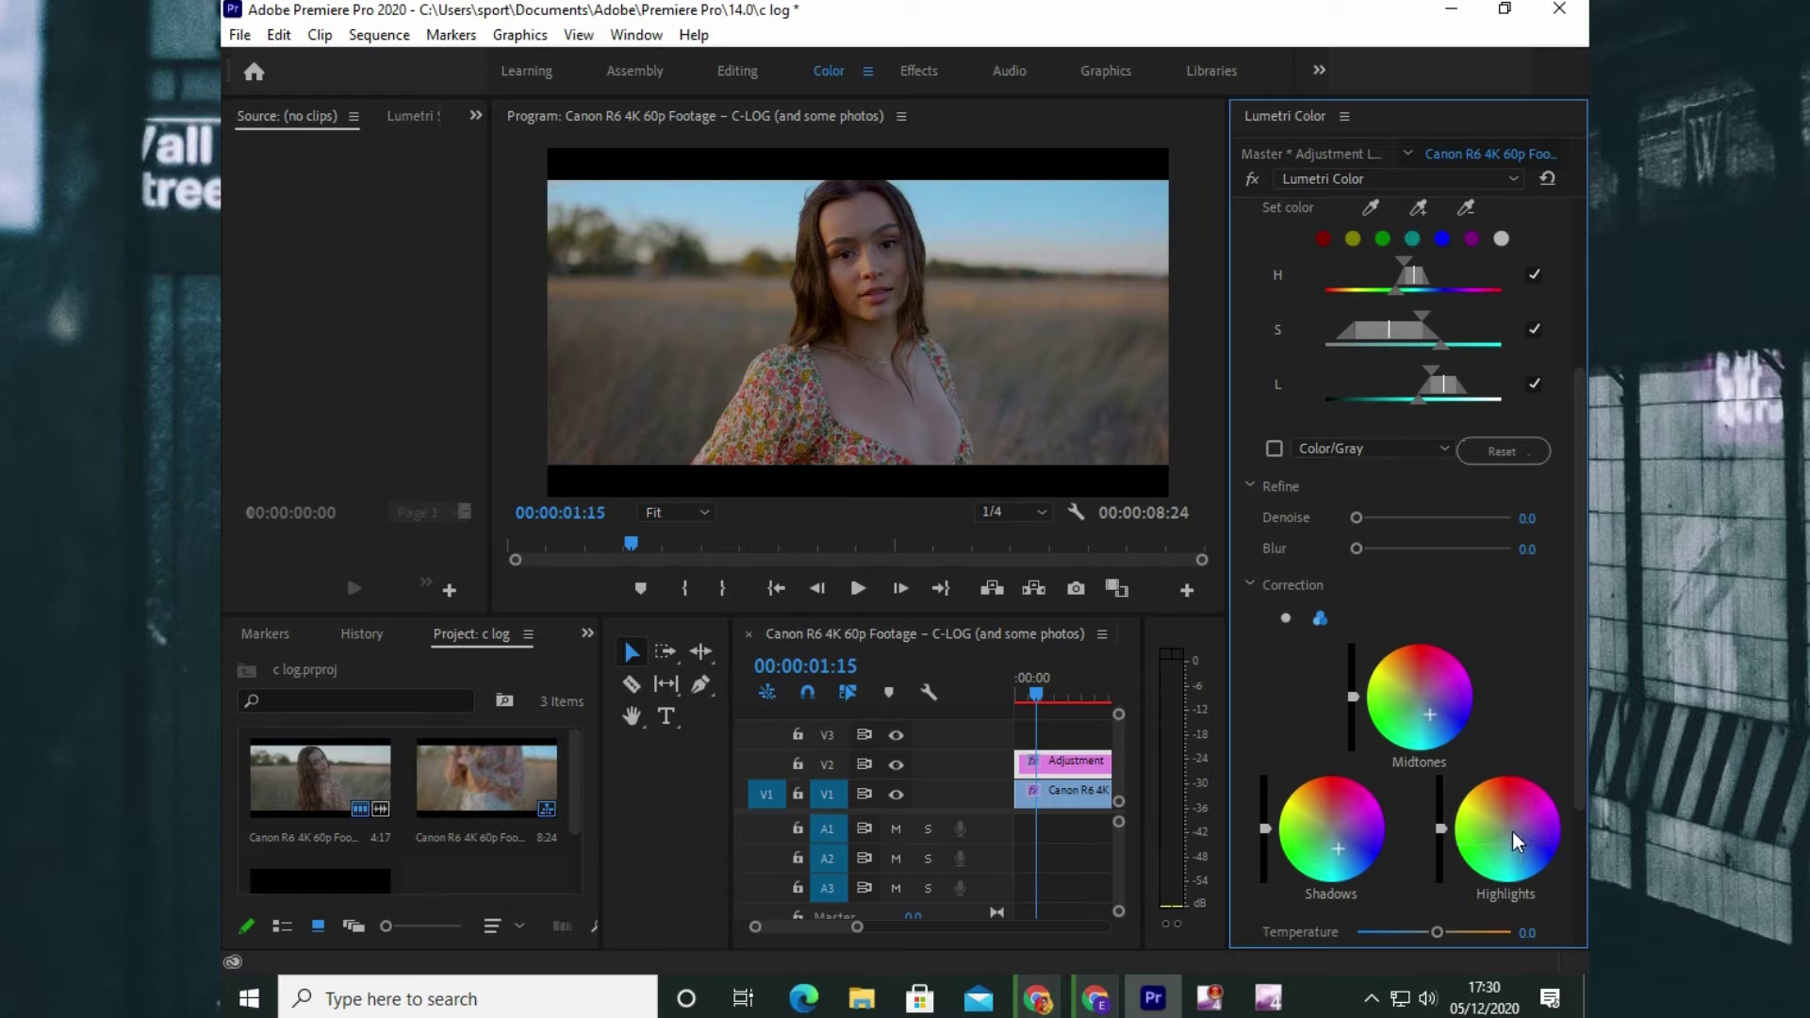
left_click(1524, 855)
Set the HSL Secondary correction's Sharpen to 25.2, Contrast to 9.9 and Saturation to 134.4
scroll(1527, 722, "down", 2)
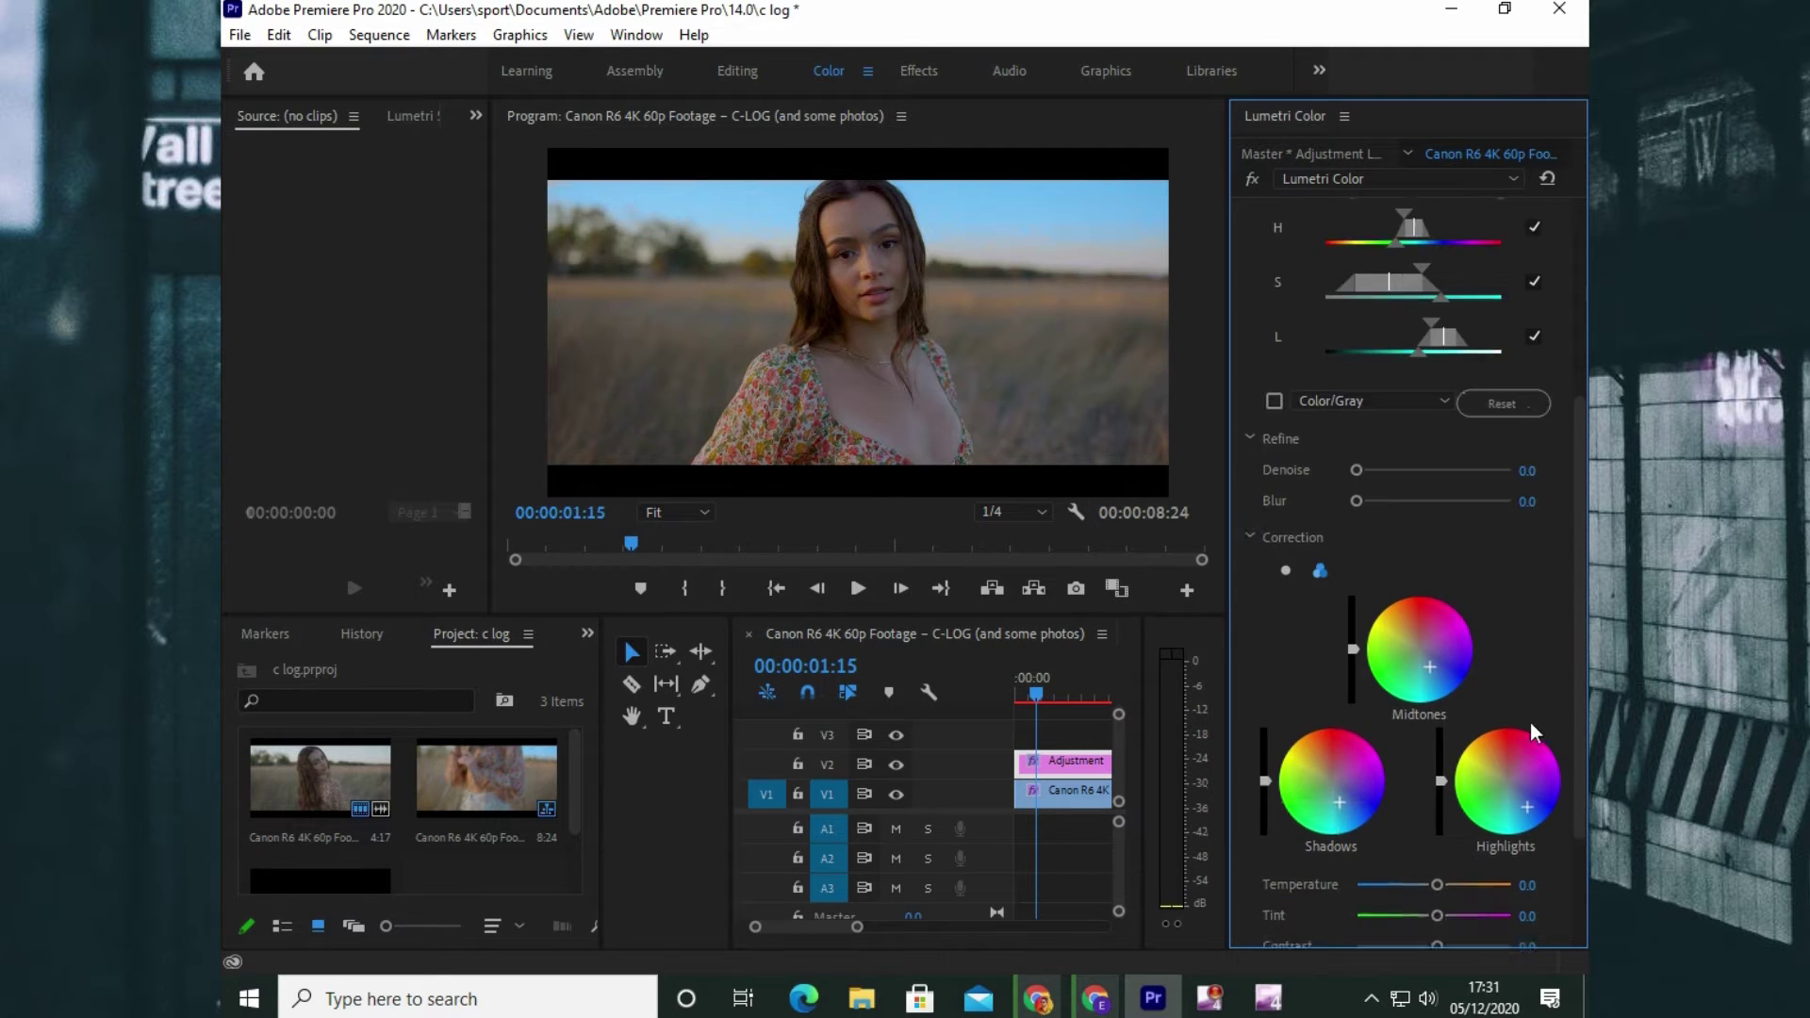
scroll(1525, 722, "down", 2)
left_click(1452, 812)
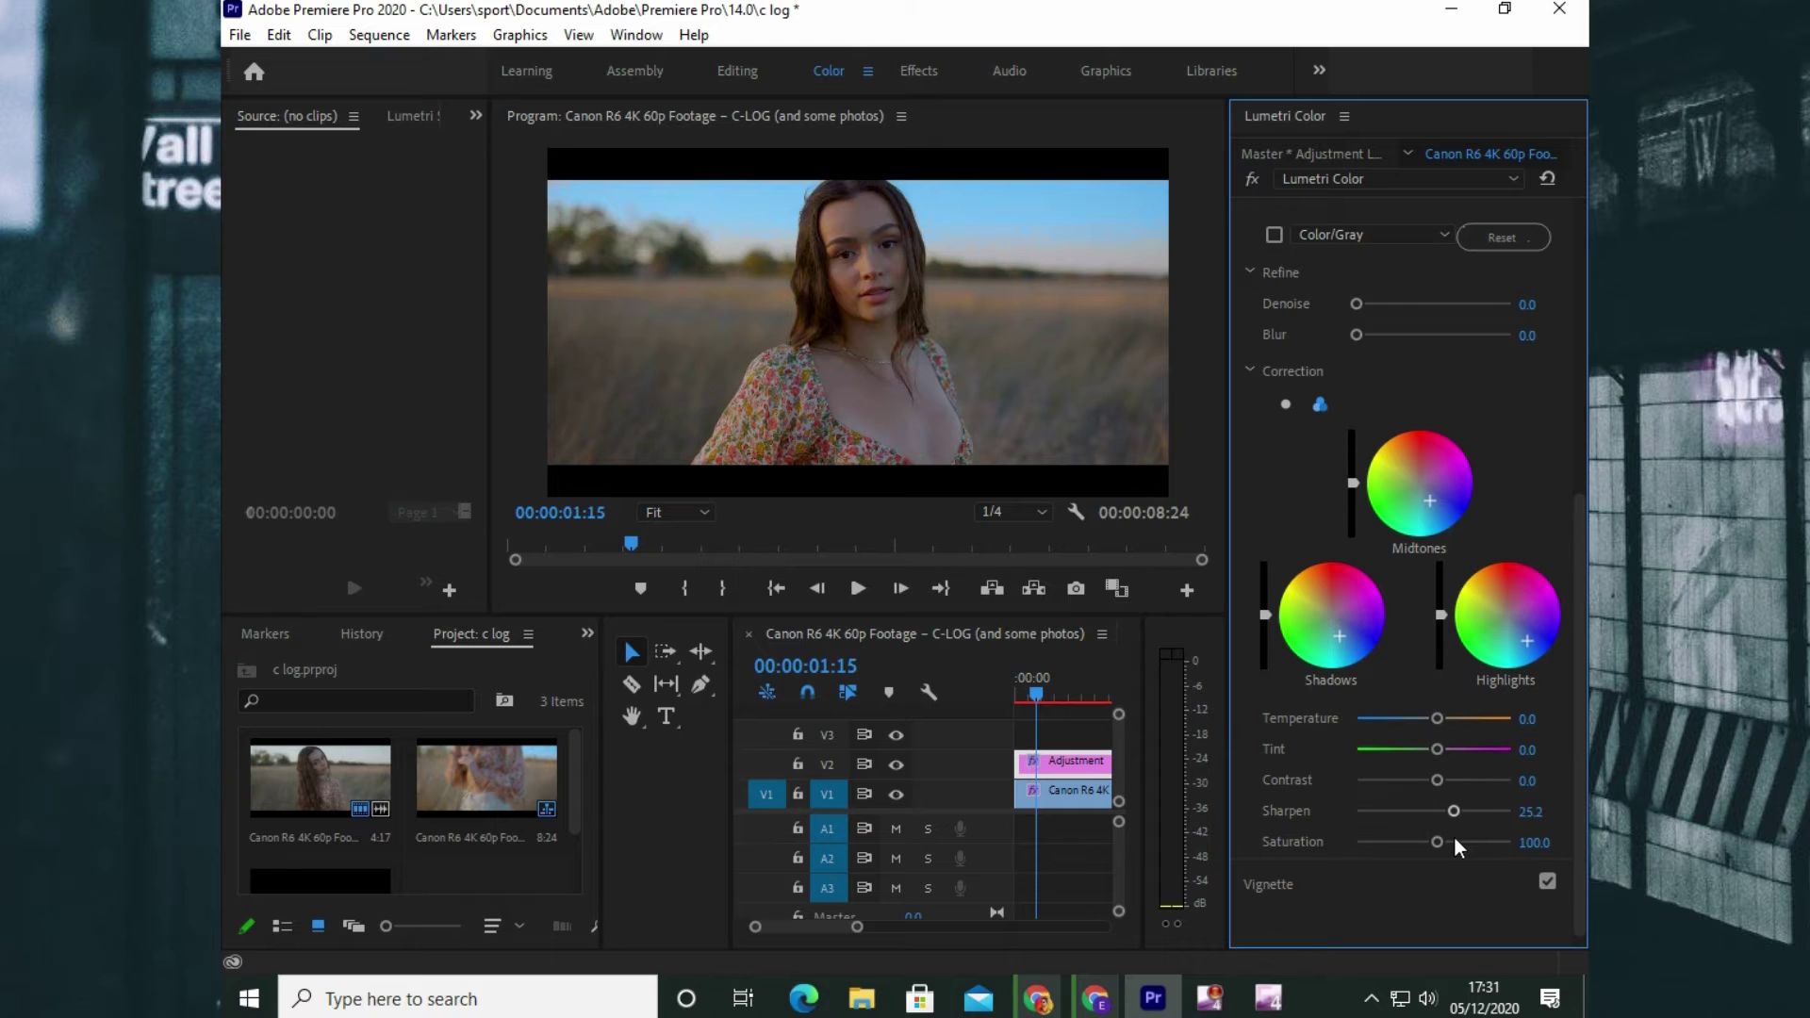
left_click(1452, 842)
scroll(1404, 809, "down", 1)
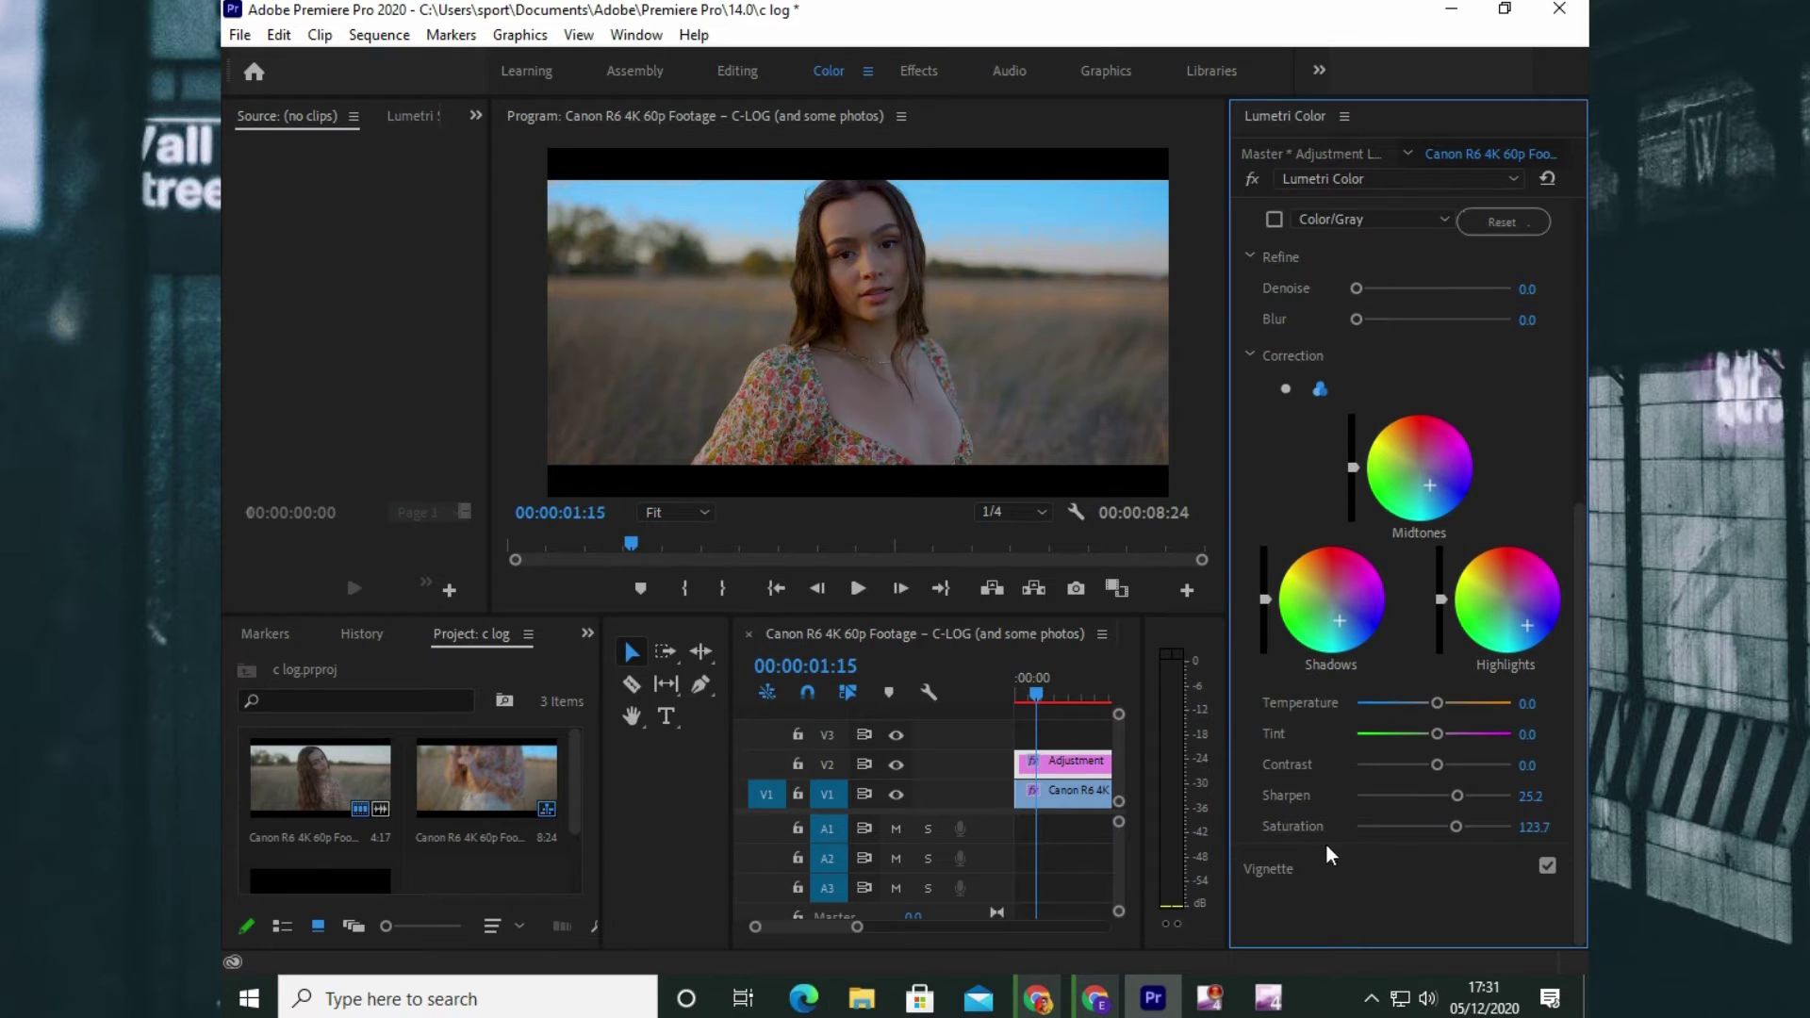
left_click_drag(1439, 765, 1462, 825)
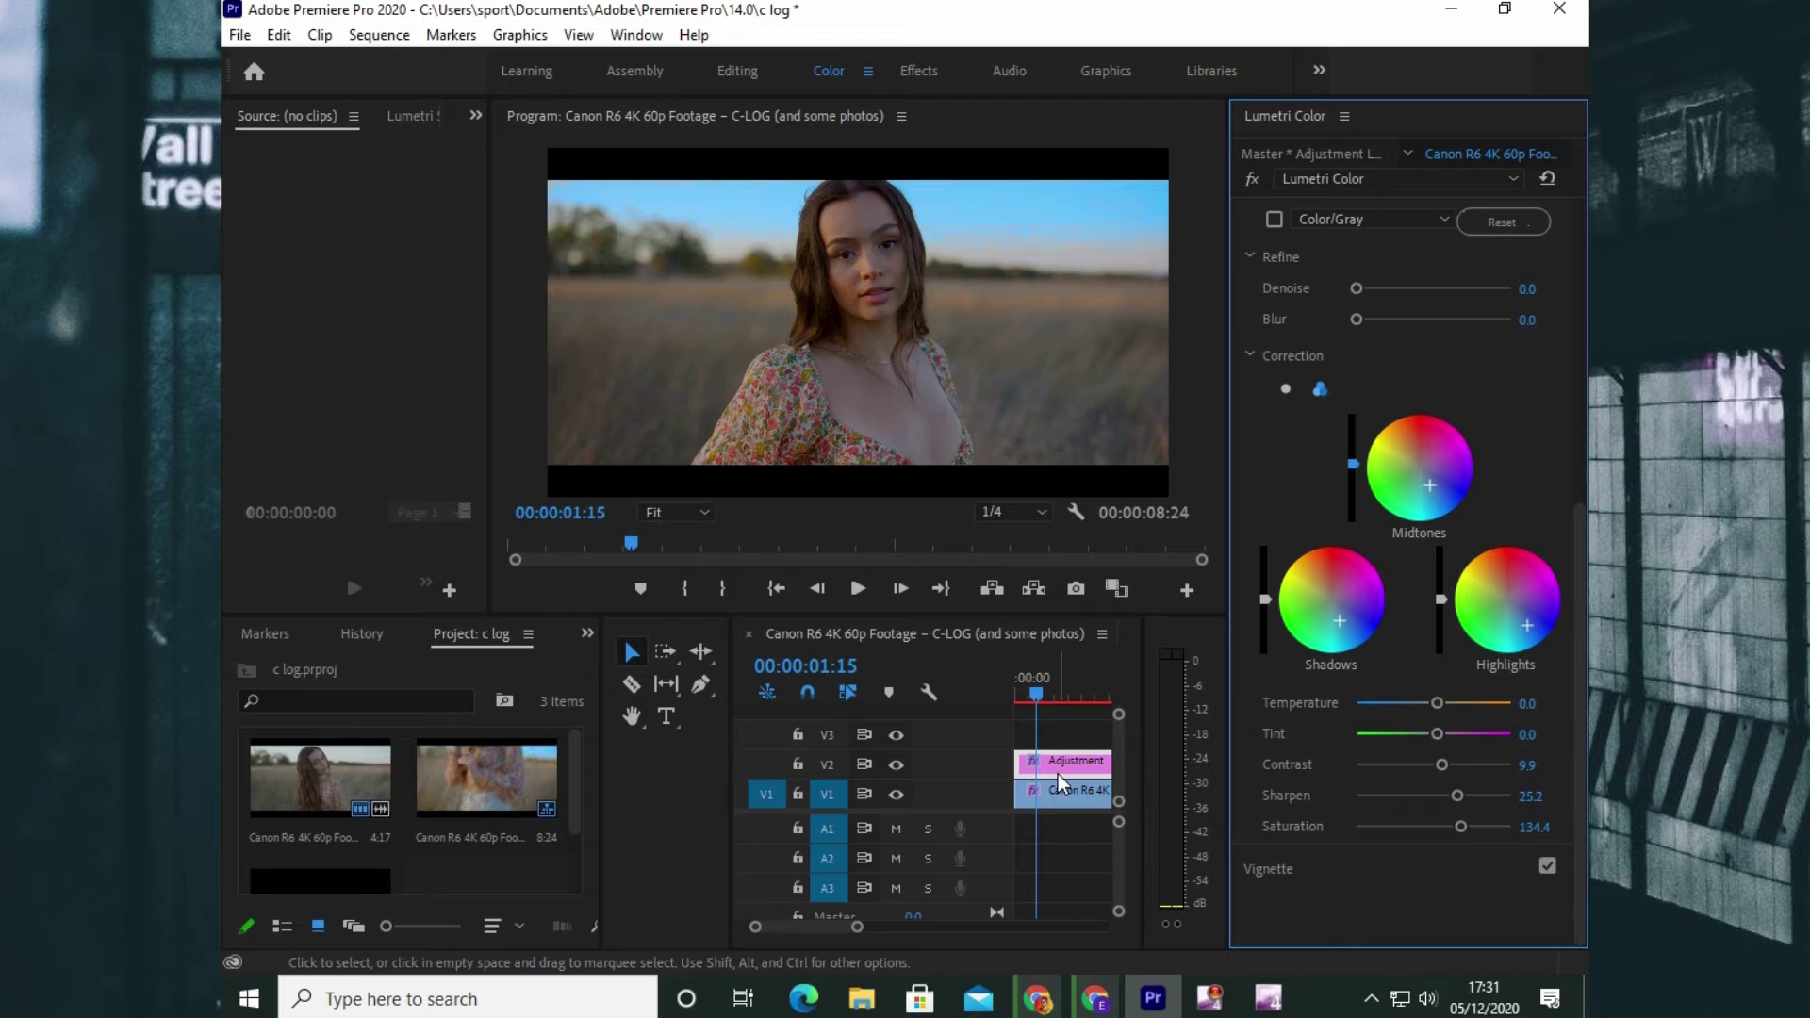
Add a subtle vignette with Amount -0.2, Midpoint 46.6 and Feather 100
left_click(1446, 867)
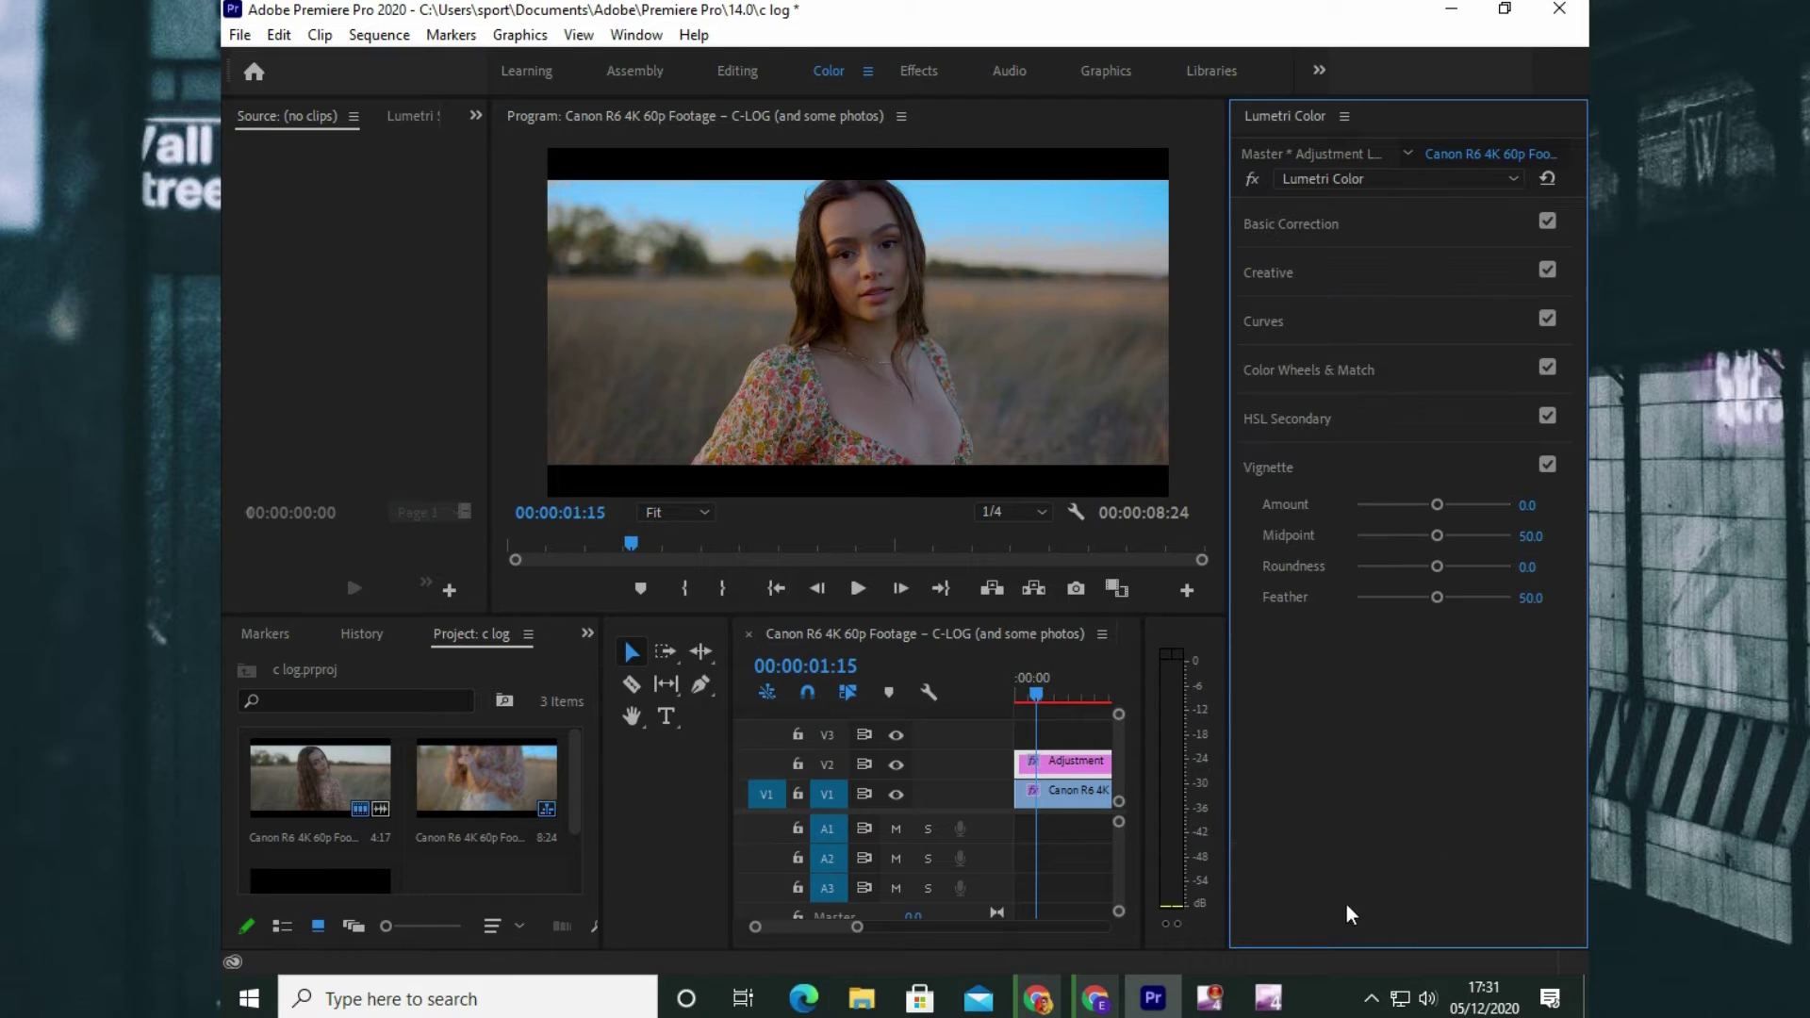
left_click(1408, 505)
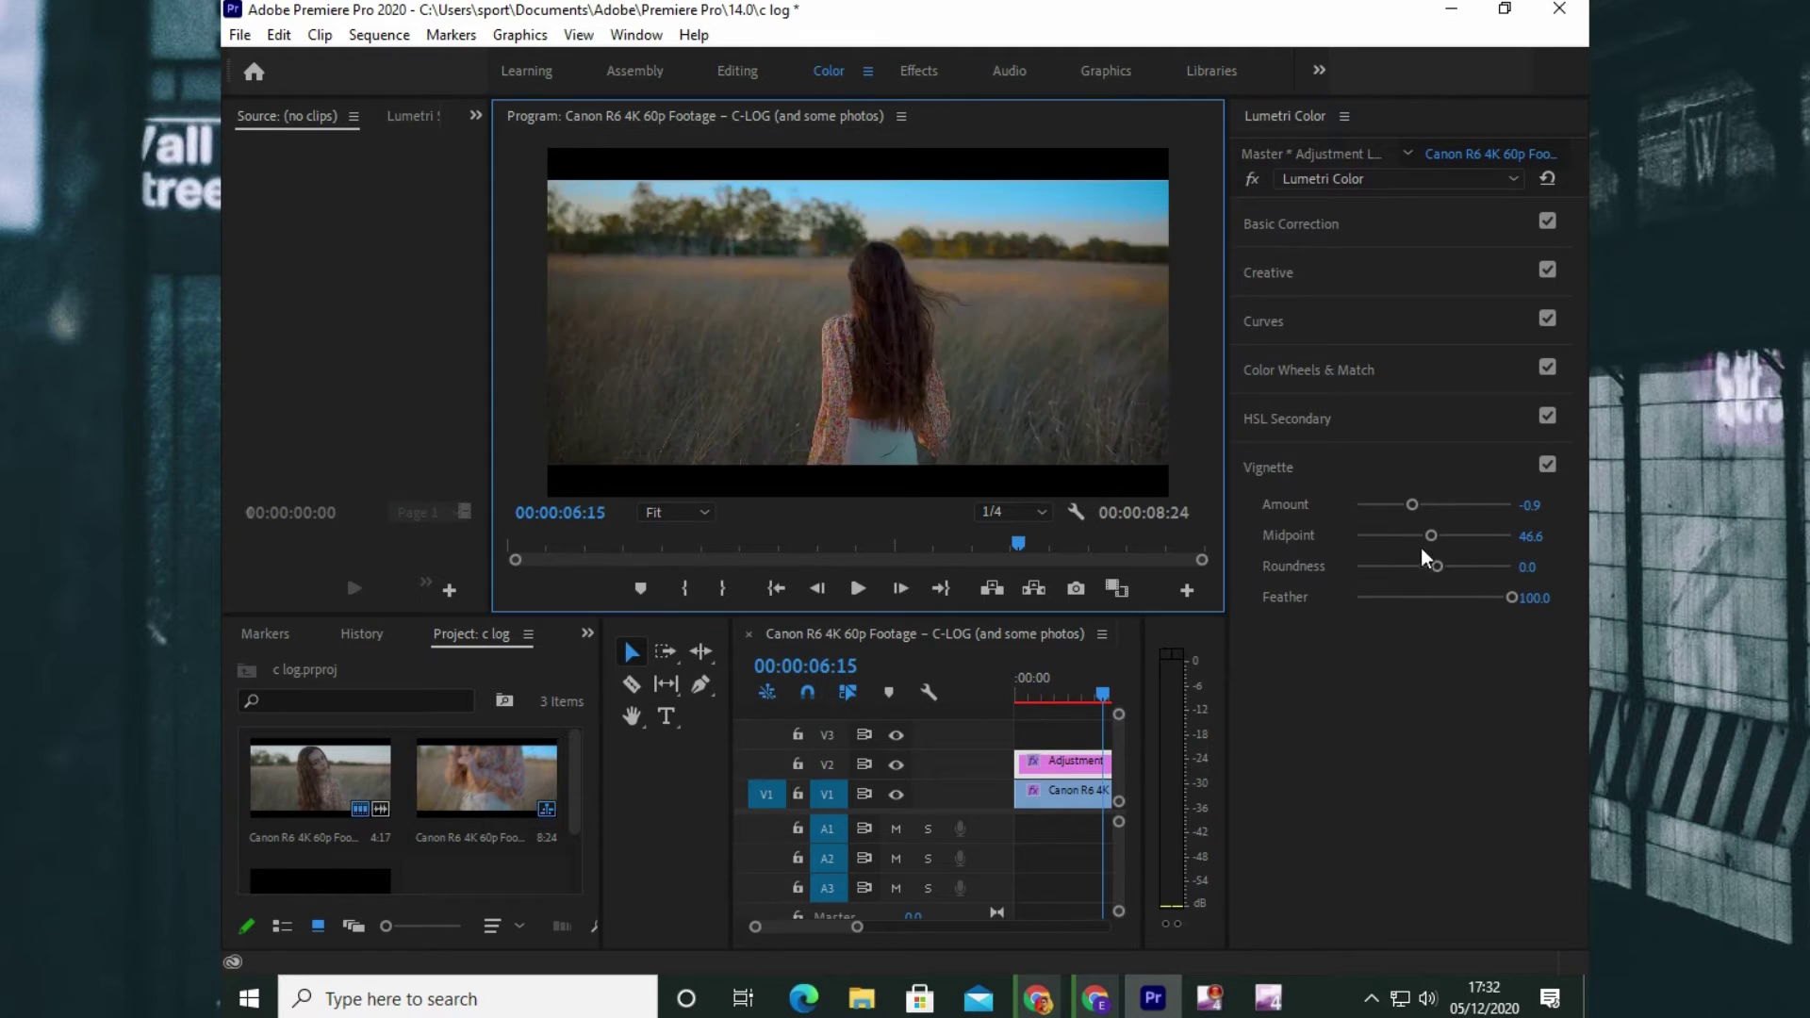
left_click(1411, 502)
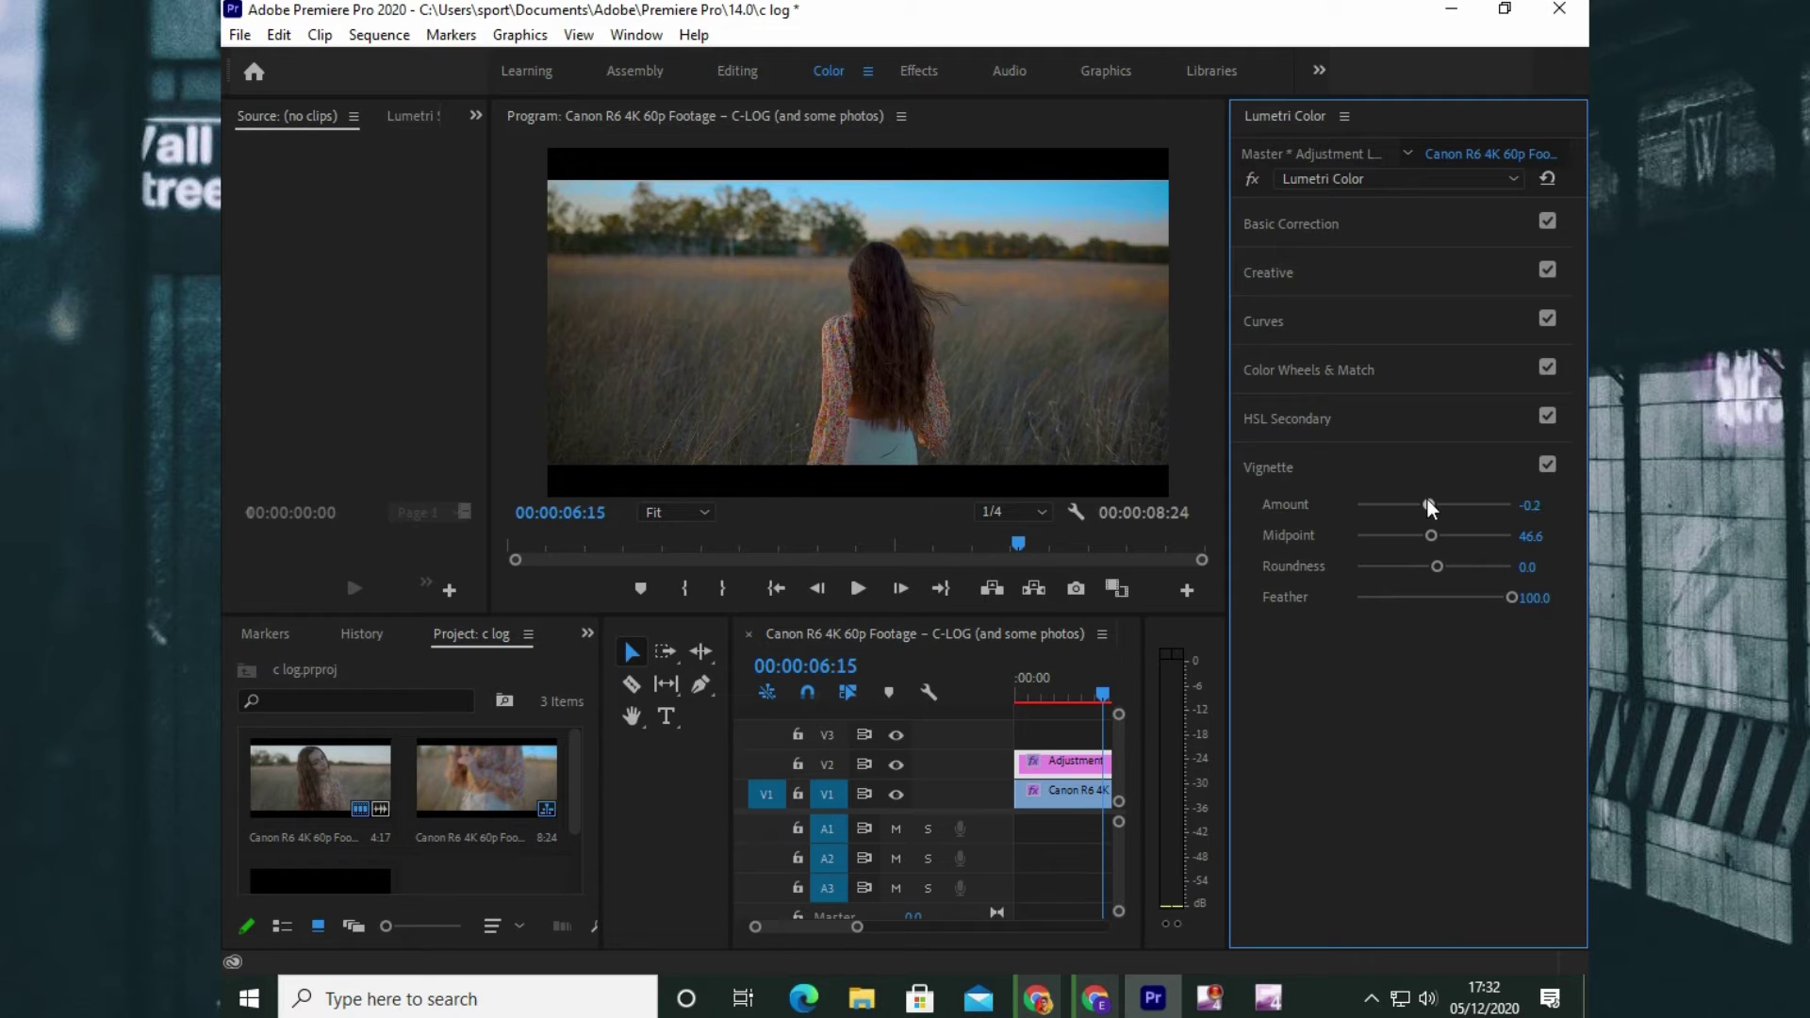
Toggle track V2's visibility off and on near the clip's start to compare the graded and ungraded footage
left_click(1371, 204)
left_click(1029, 676)
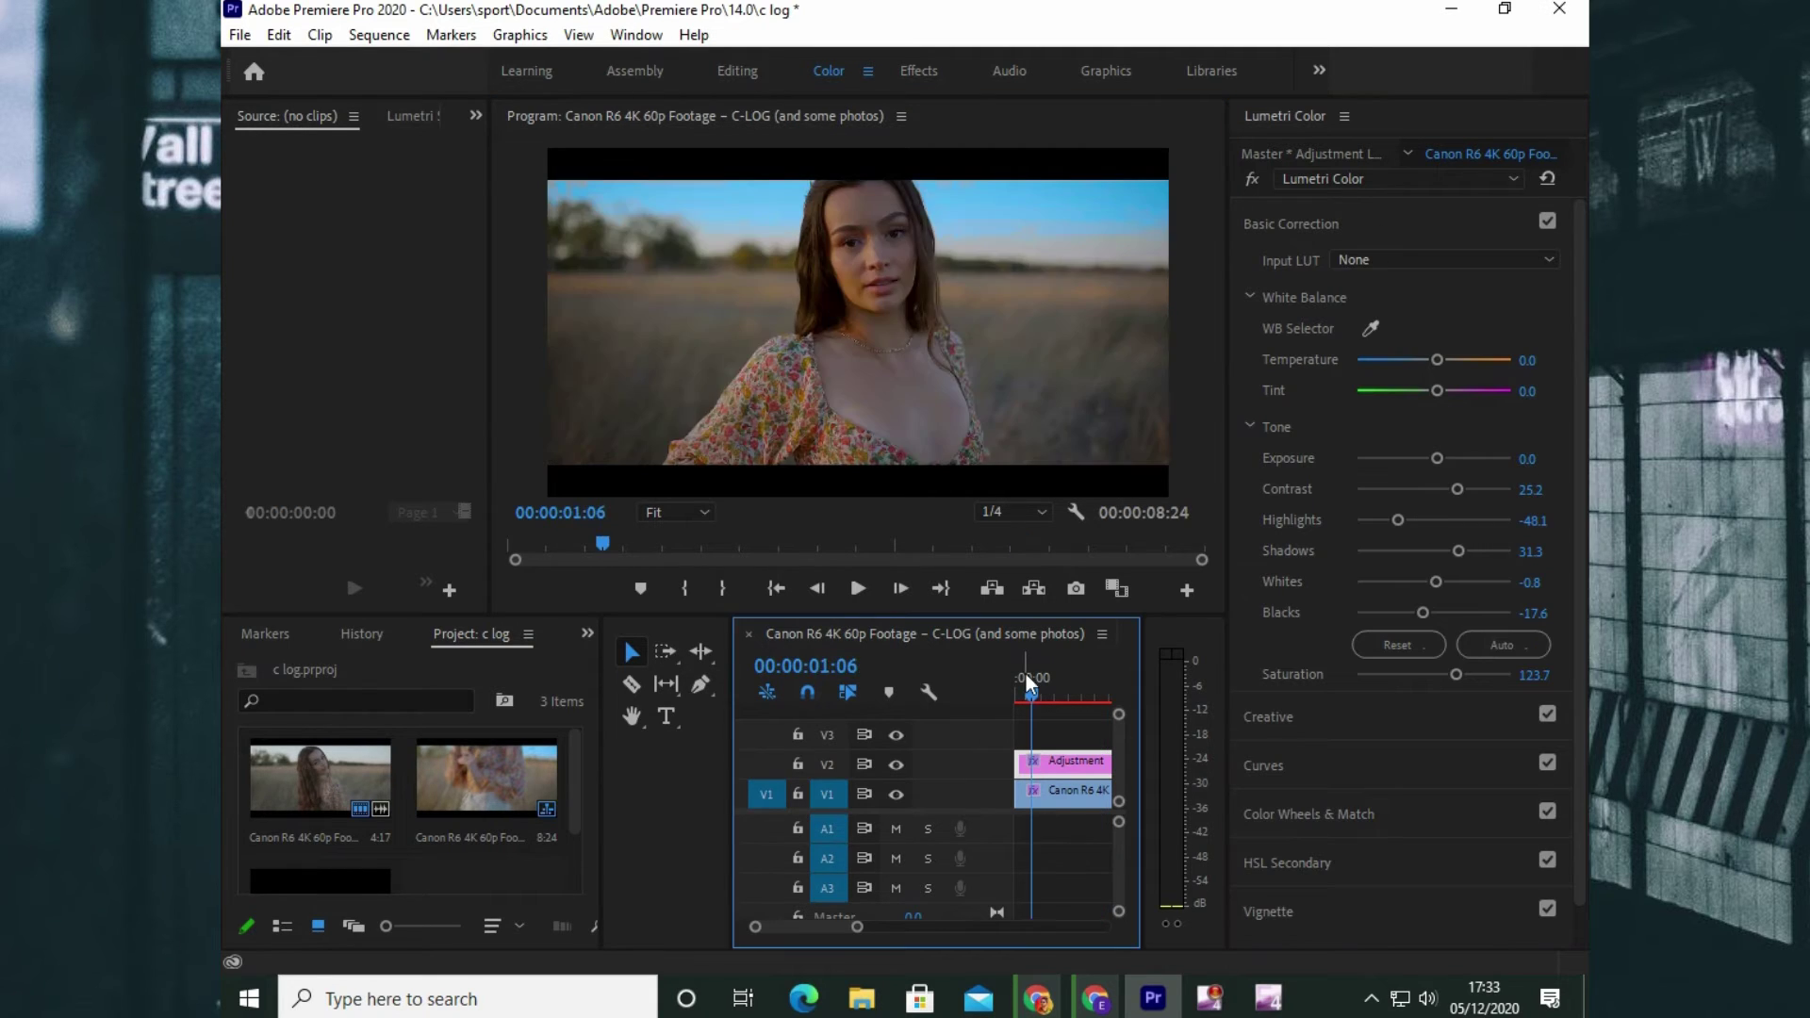
left_click(895, 765)
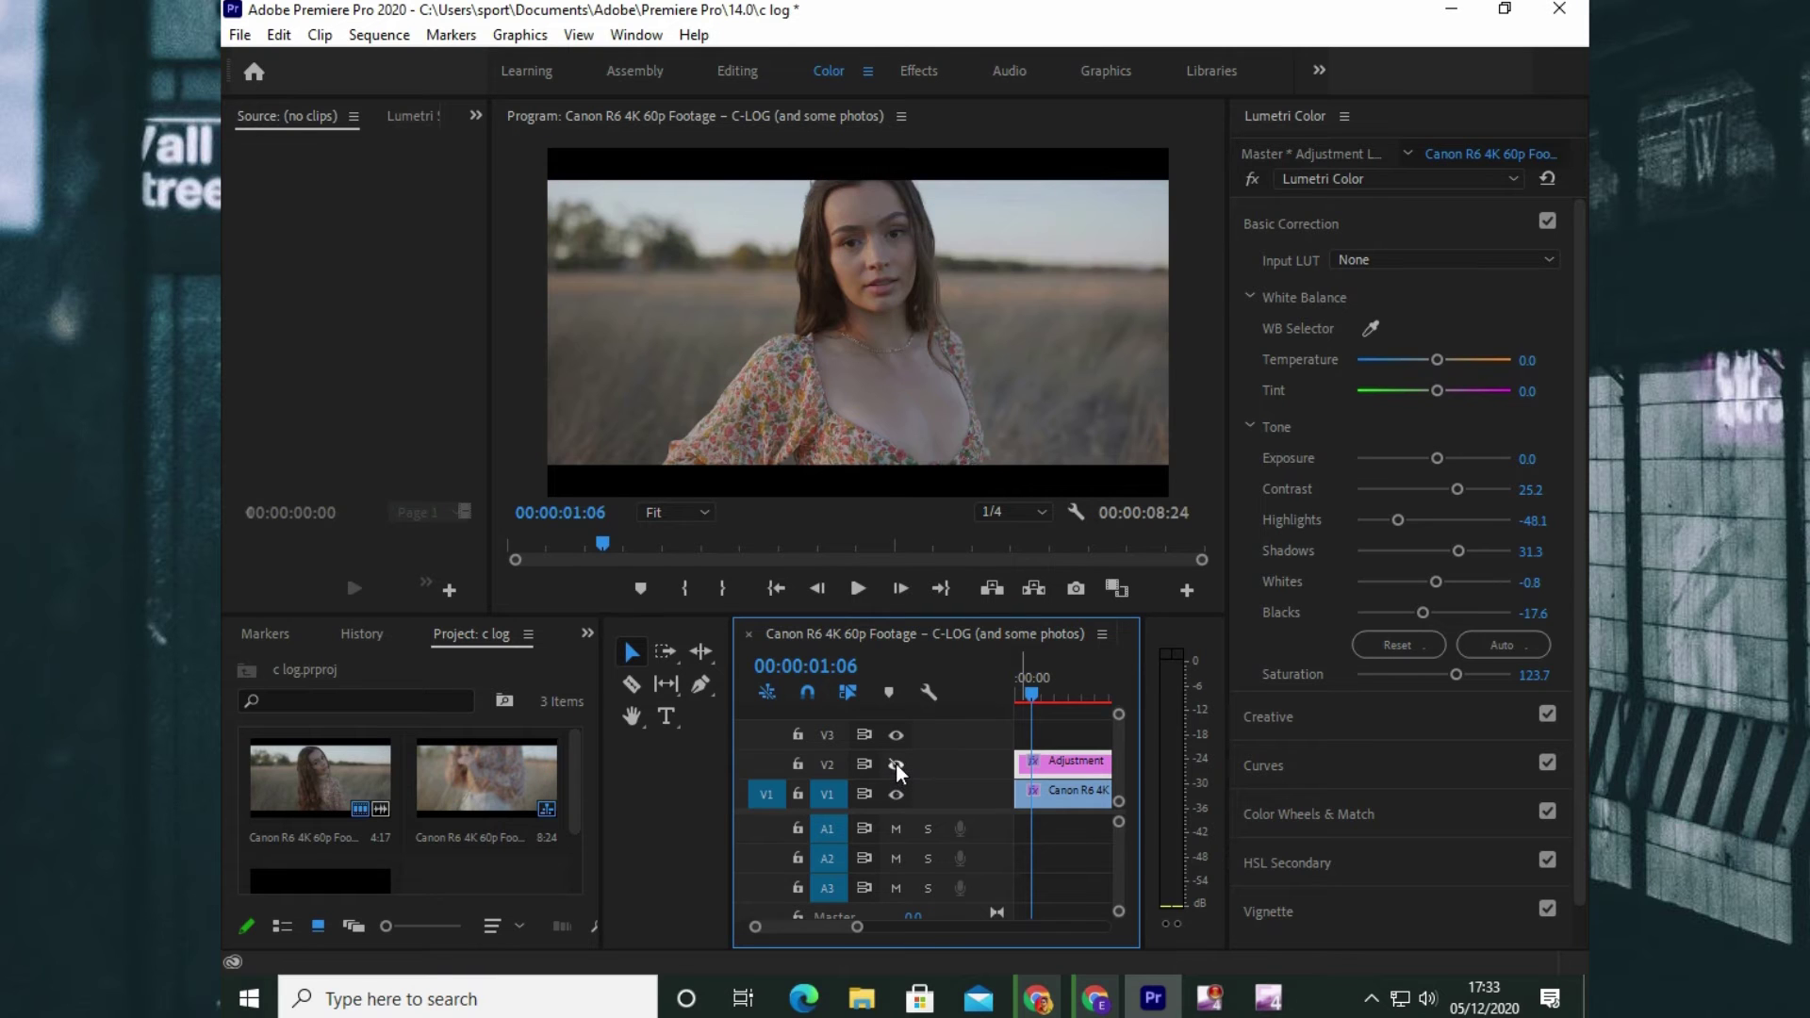
left_click(896, 763)
left_click(896, 763)
left_click(895, 763)
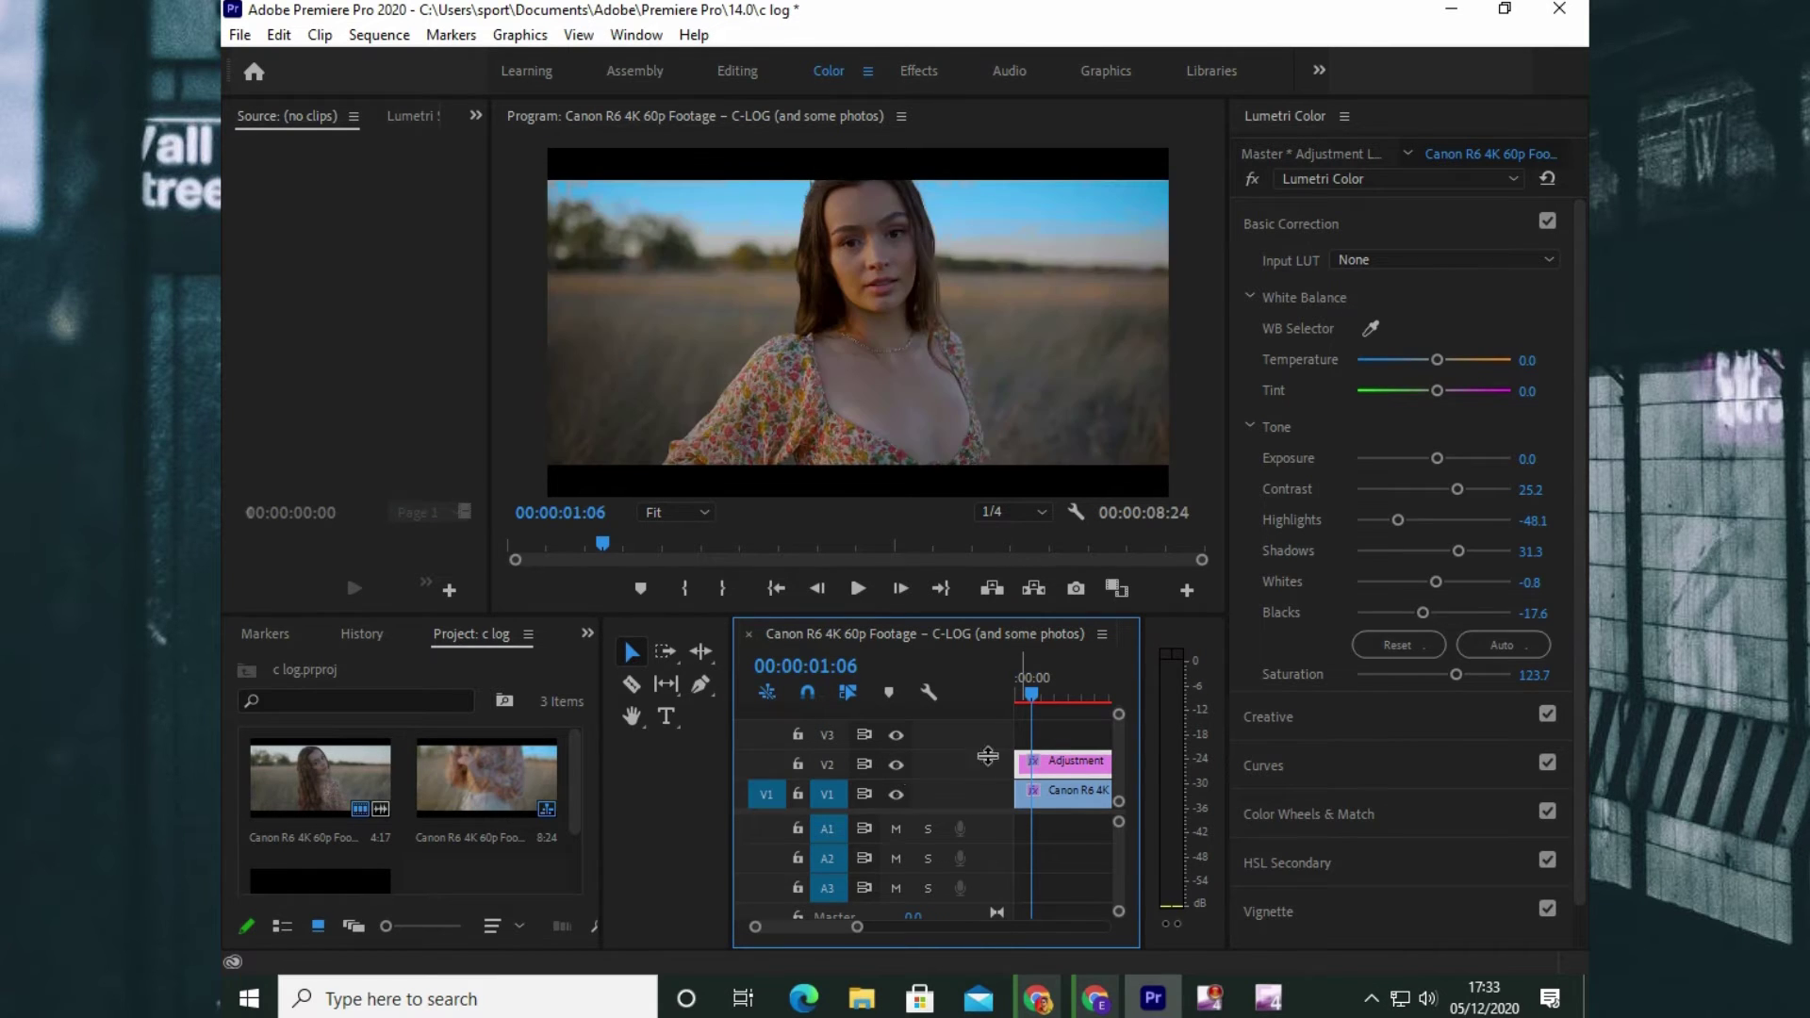
Toggle track V2's visibility off and on at 00:00:02:23 to compare the graded and ungraded footage
left_click(1055, 689)
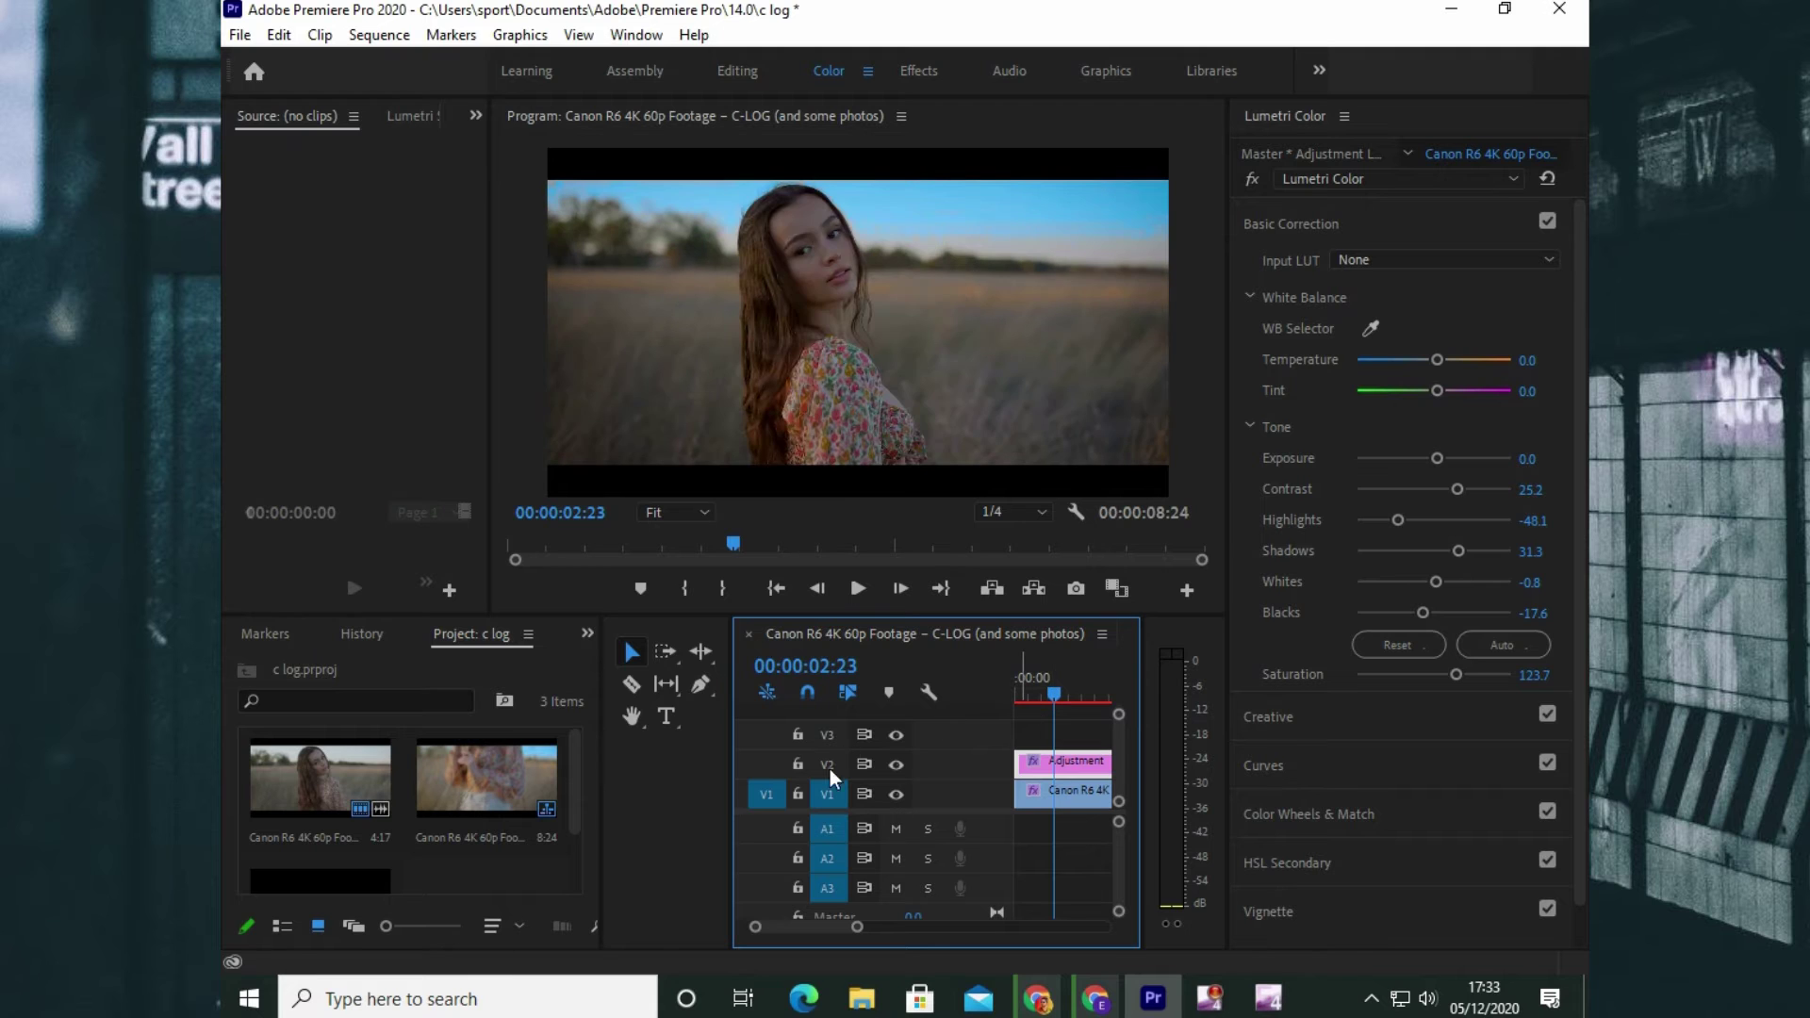
left_click(896, 764)
left_click(895, 766)
Sample the background trees for the Hue vs Luma curve and slightly raise its orange control point
scroll(1491, 560, "down", 2)
left_click(1366, 720)
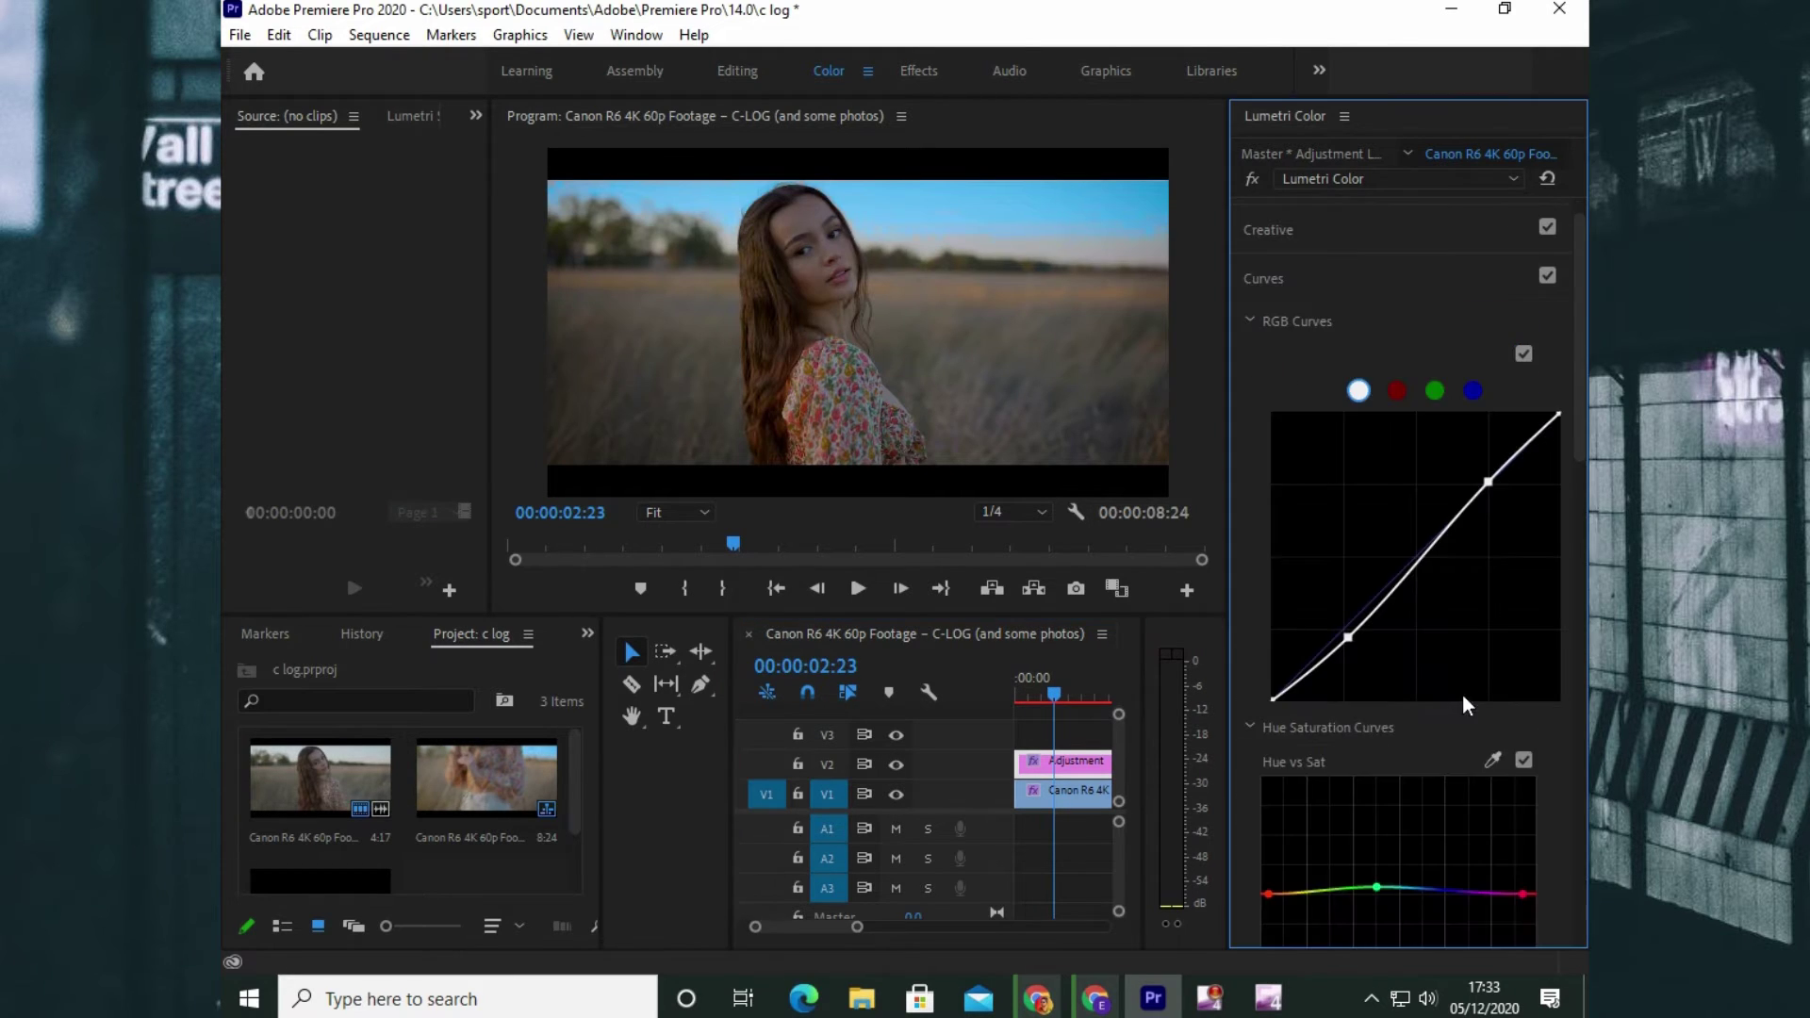
scroll(1462, 698, "down", 4)
scroll(1462, 705, "down", 6)
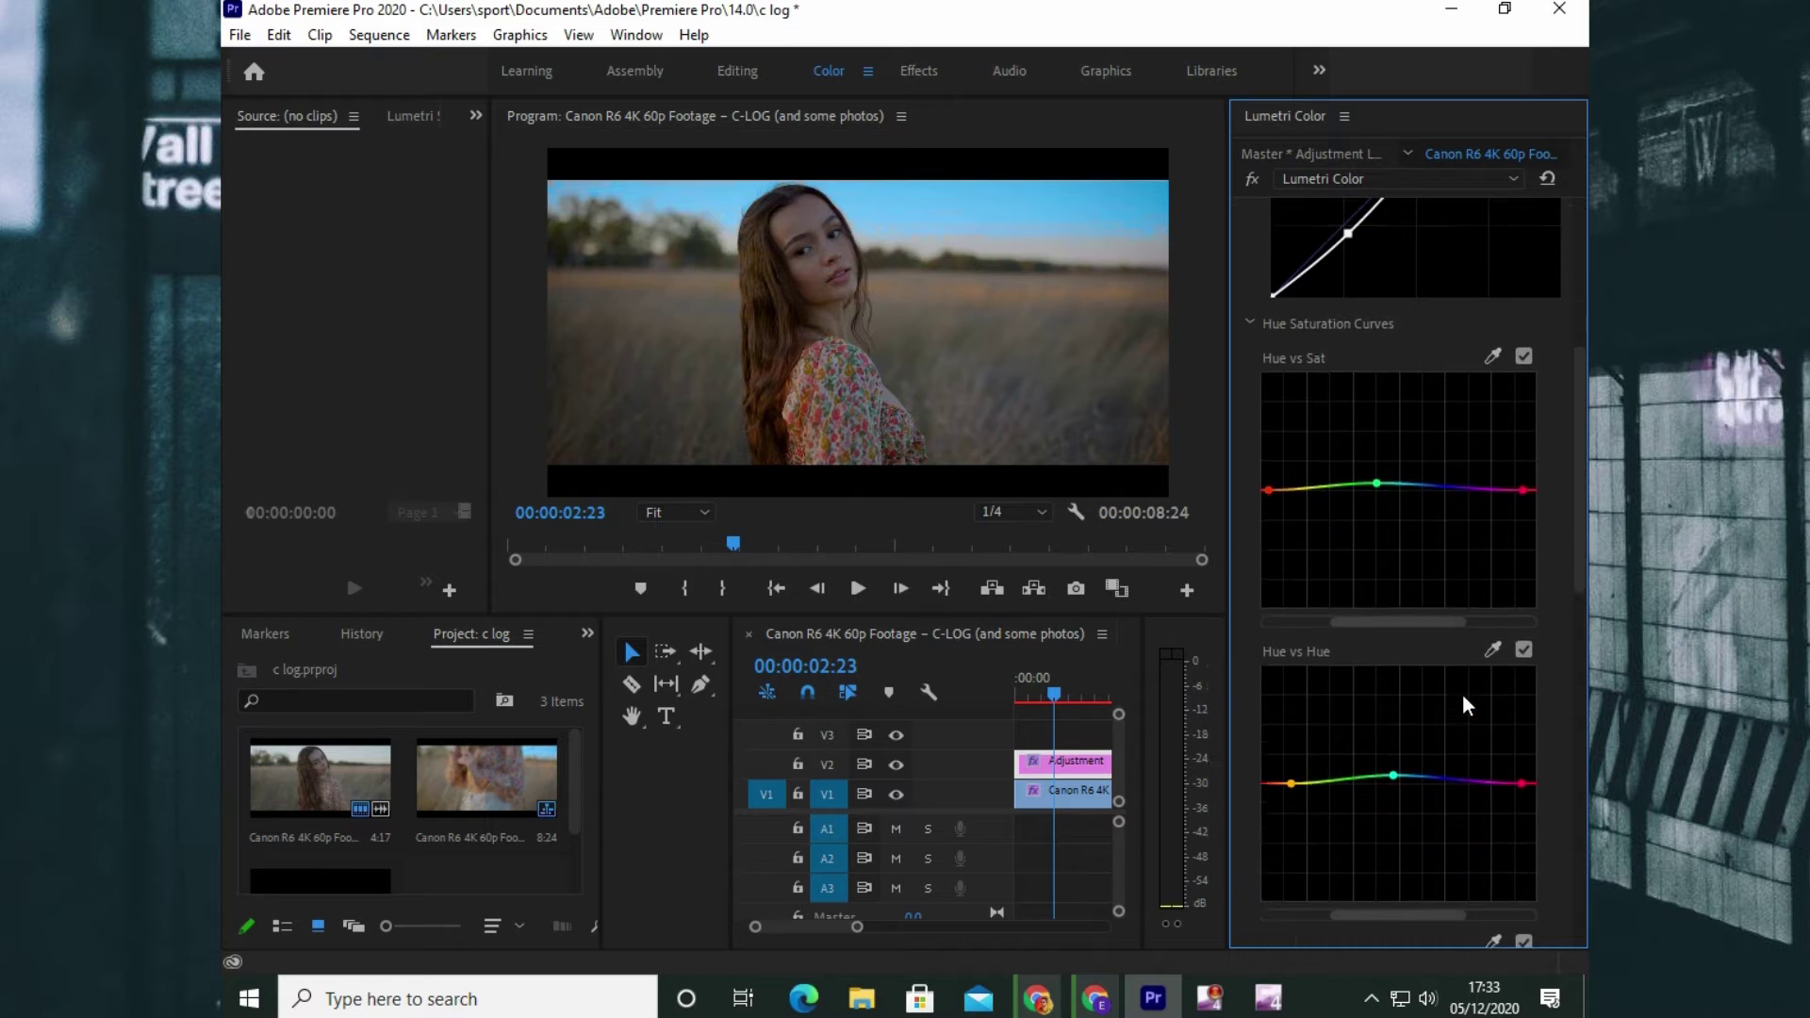
left_click(1494, 654)
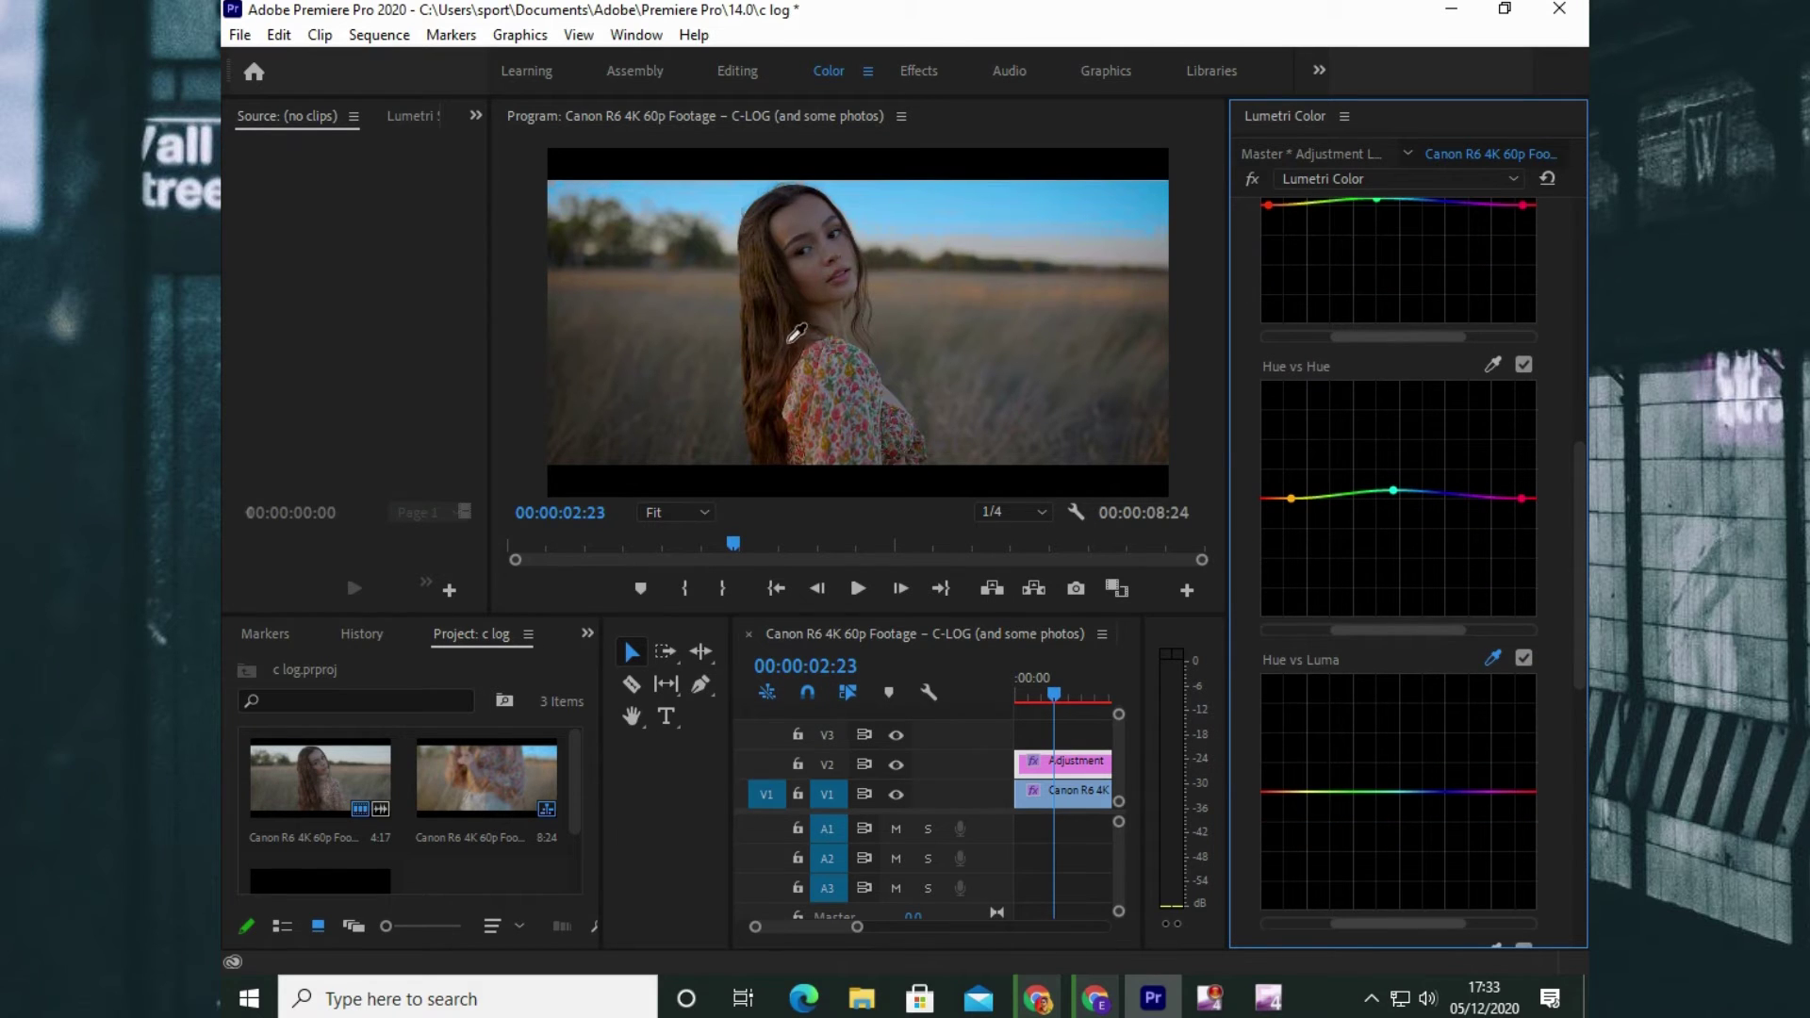
left_click(611, 237)
left_click_drag(1285, 789, 1287, 780)
Shape the Luma vs Sat curve with three points, lowering saturation in the shadows and raising it in the upper midtones and highlights
scroll(1434, 741, "down", 3)
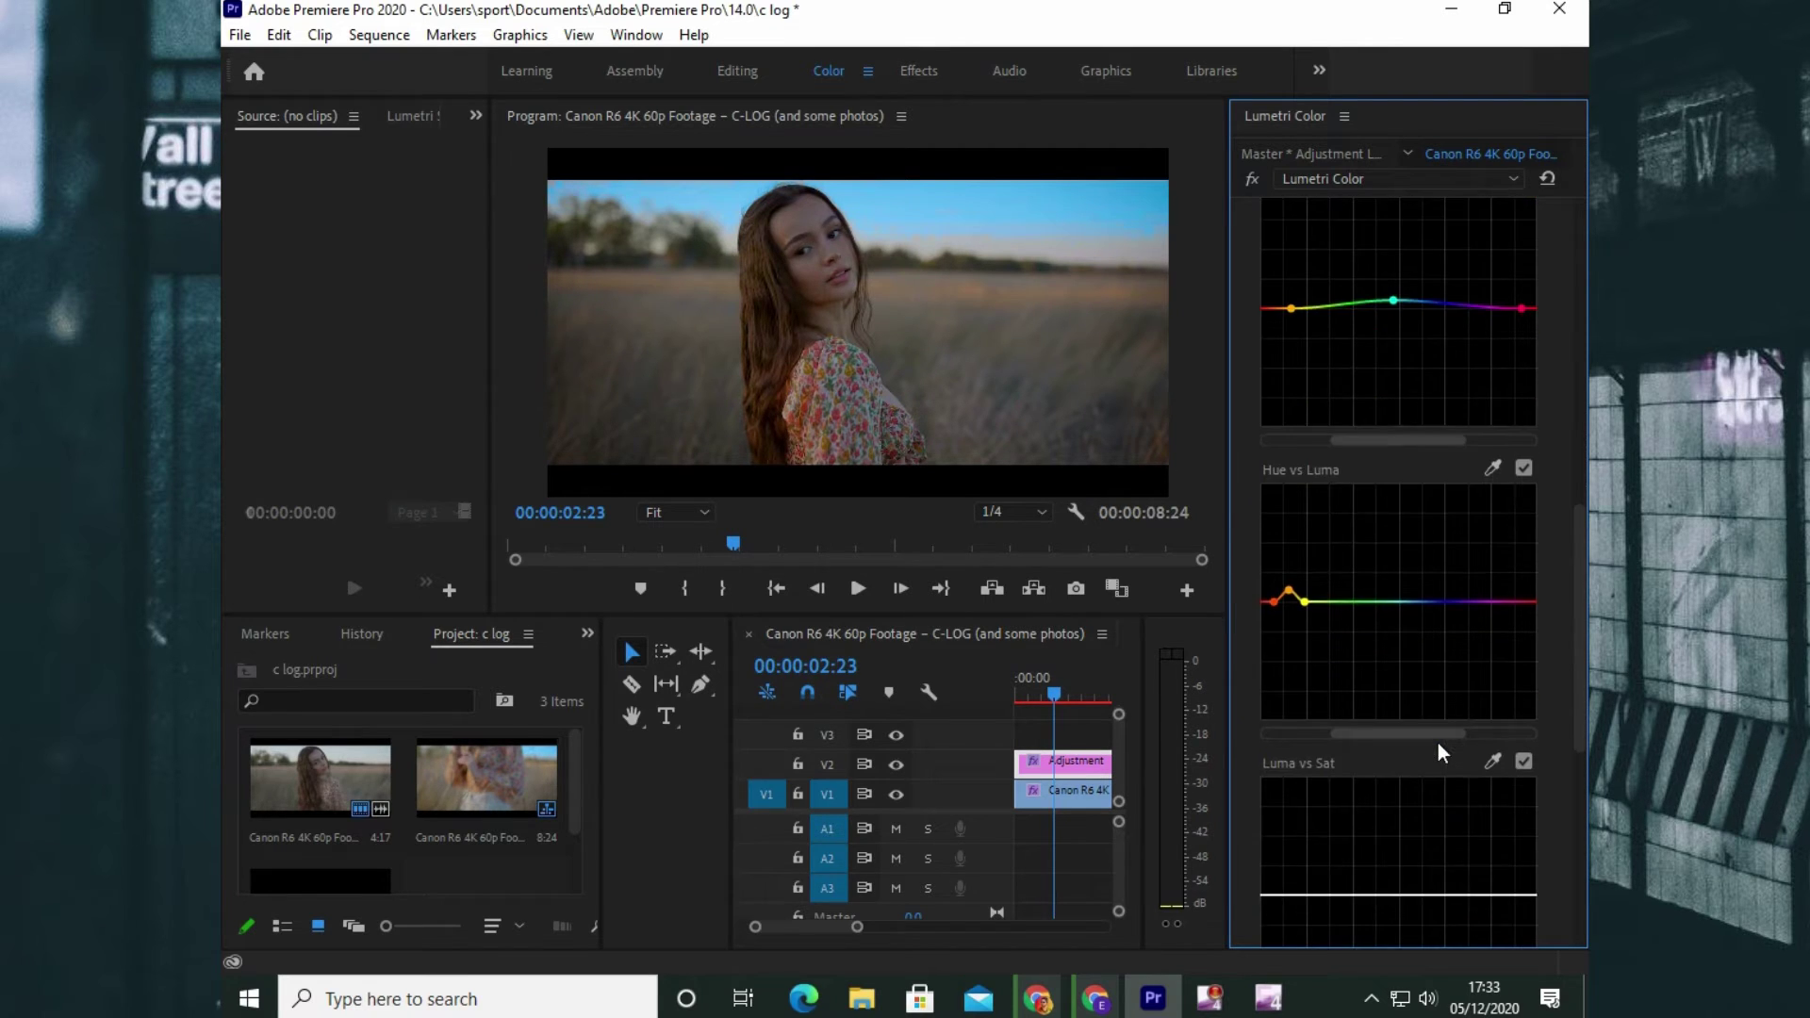
scroll(1438, 742, "down", 1)
left_click(1492, 714)
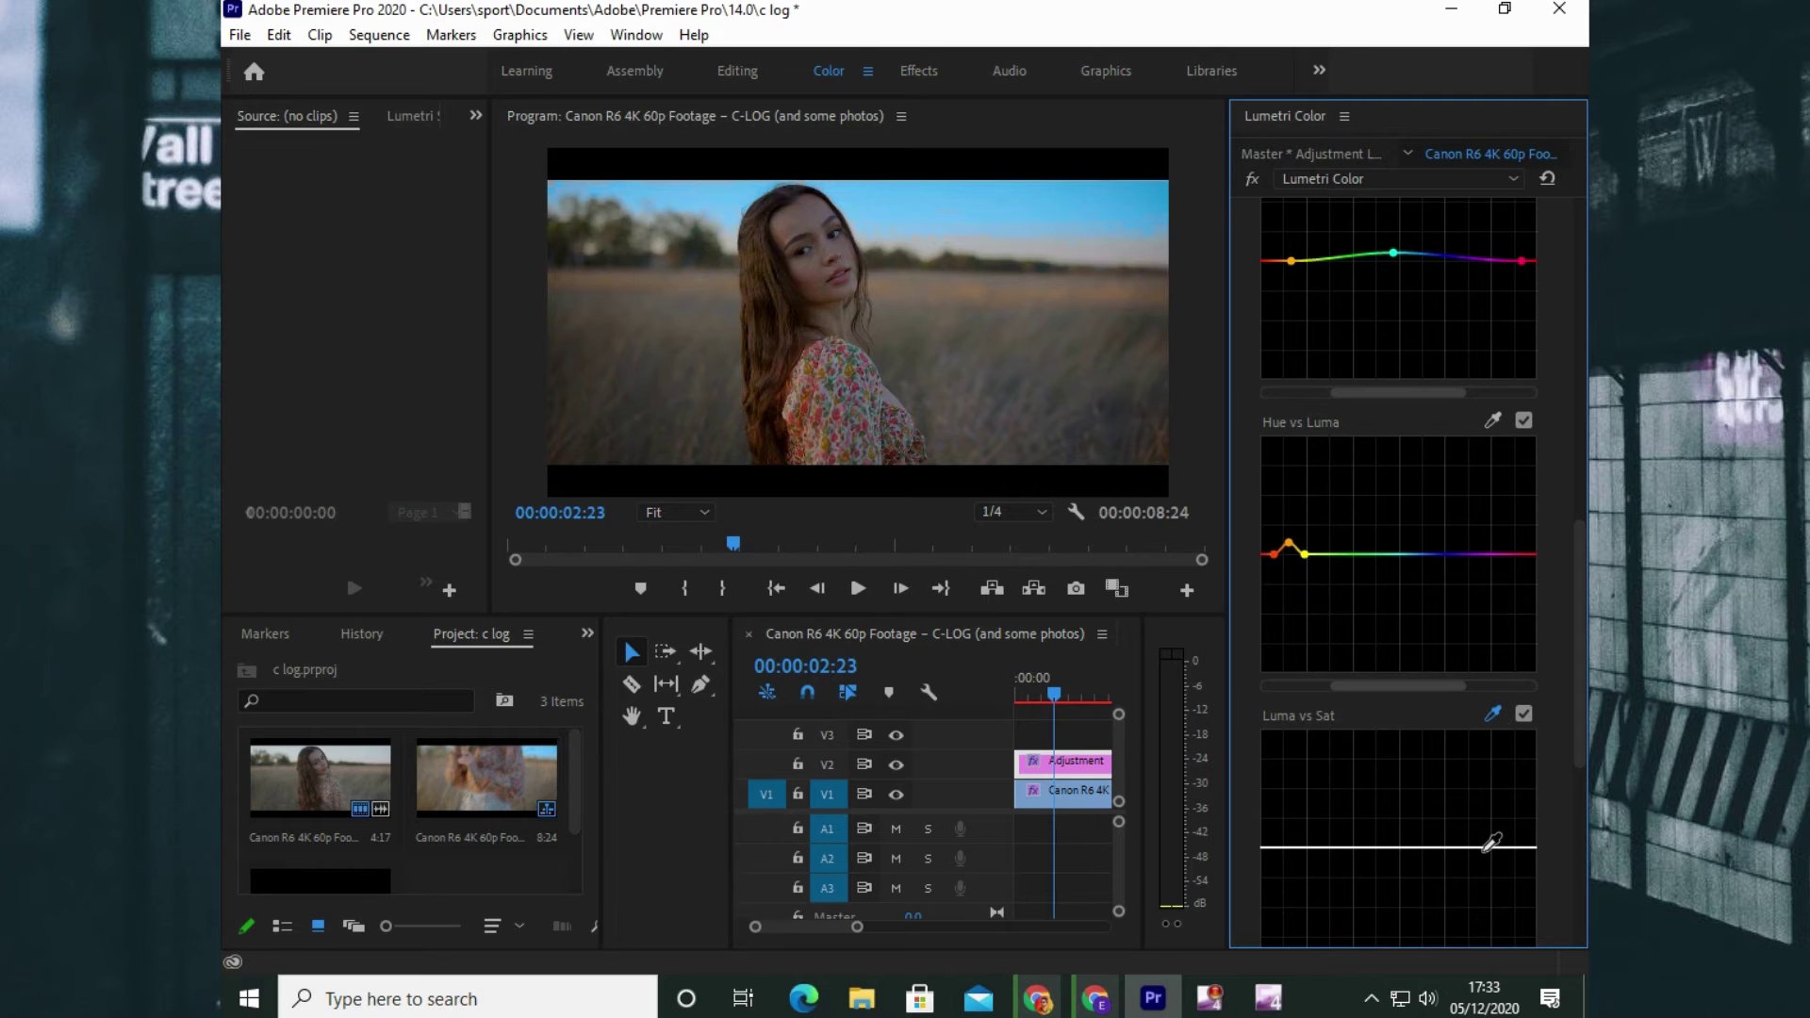
left_click(1490, 841)
left_click_drag(1428, 851, 1426, 842)
left_click(1313, 848)
left_click_drag(1311, 849, 1313, 856)
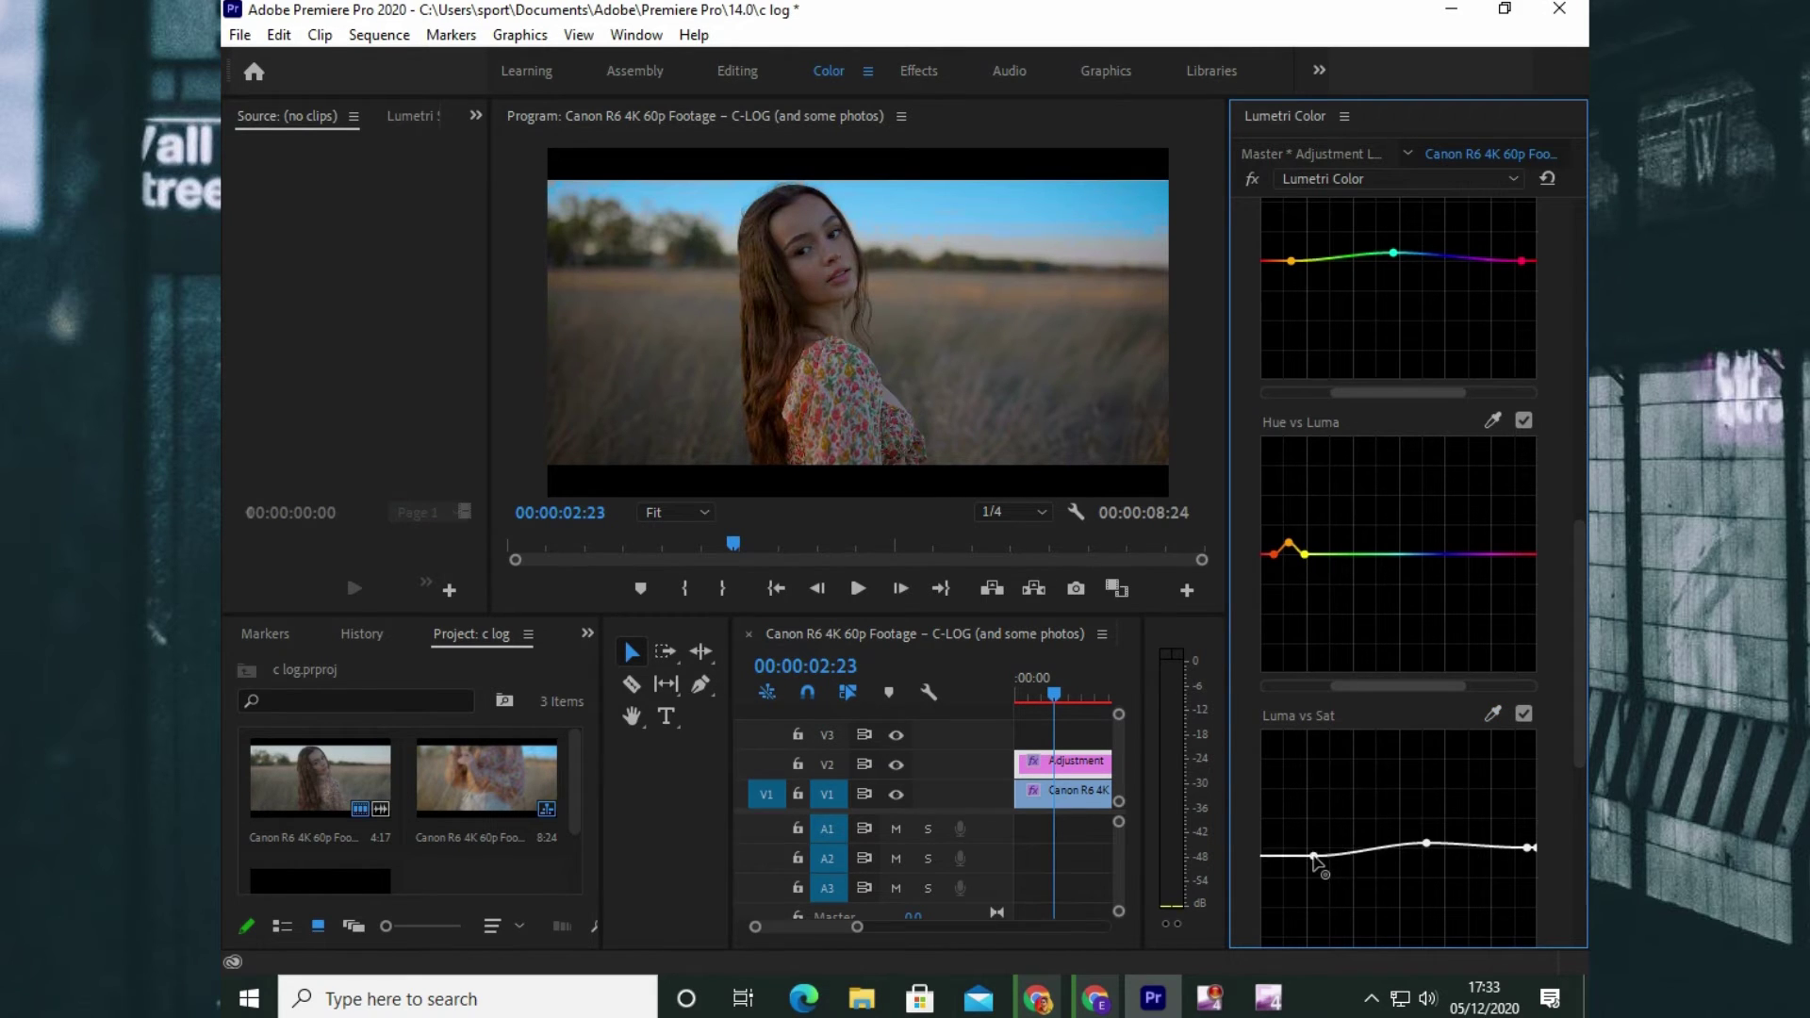
mouse_move(1528, 847)
left_mouse_down()
mouse_move(1529, 831)
mouse_move(1535, 850)
left_mouse_up()
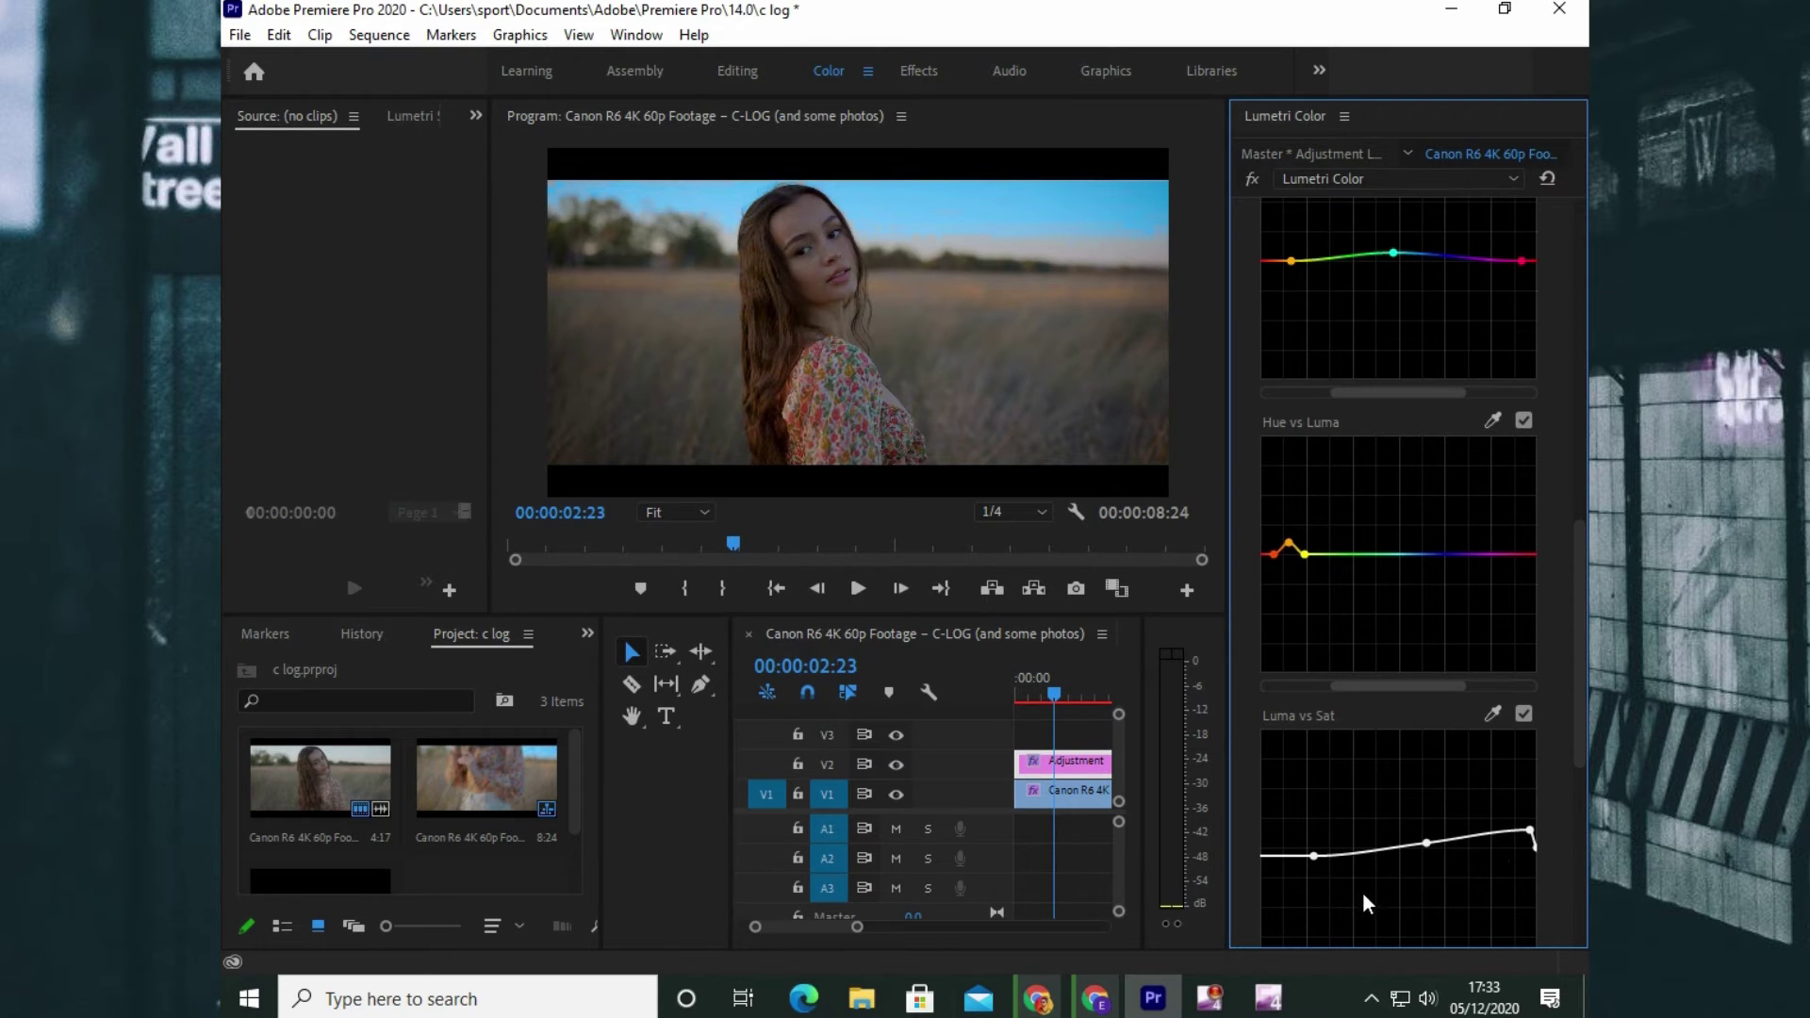
left_click_drag(1313, 859, 1314, 869)
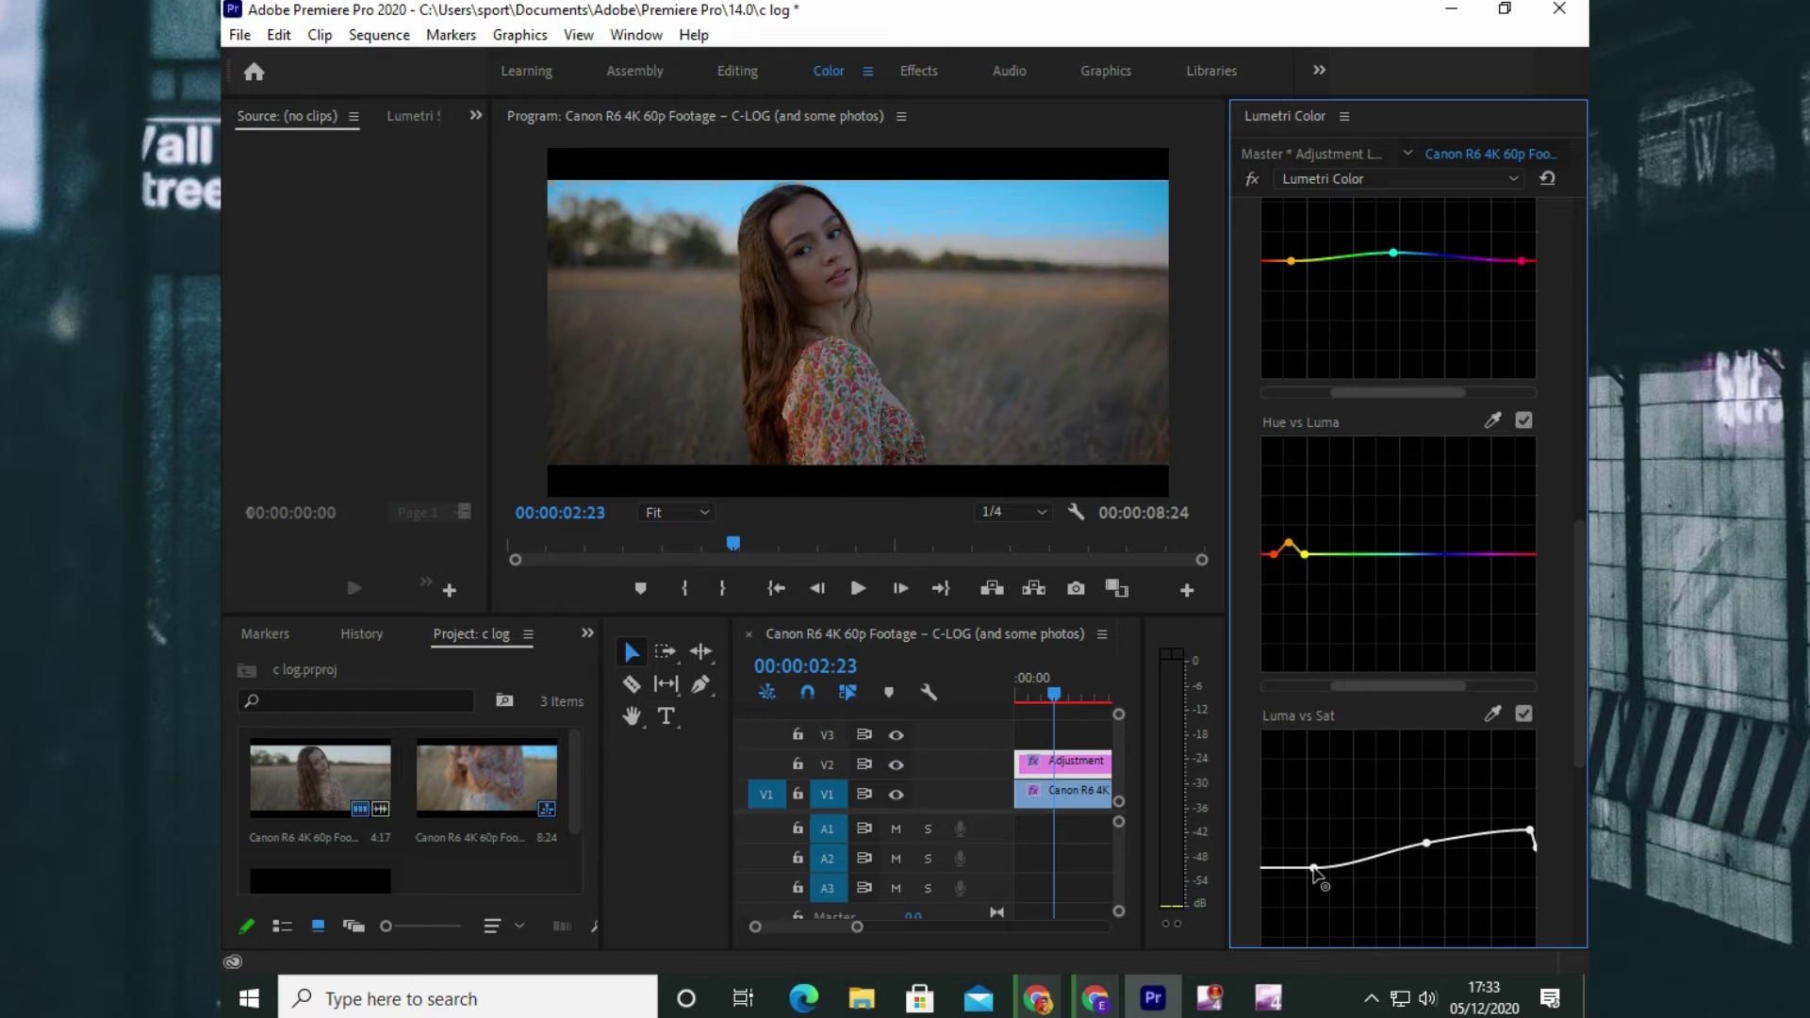
Add a point near the low-saturation end of the Sat vs Sat curve and raise it slightly above the baseline
scroll(1479, 799, "down", 4)
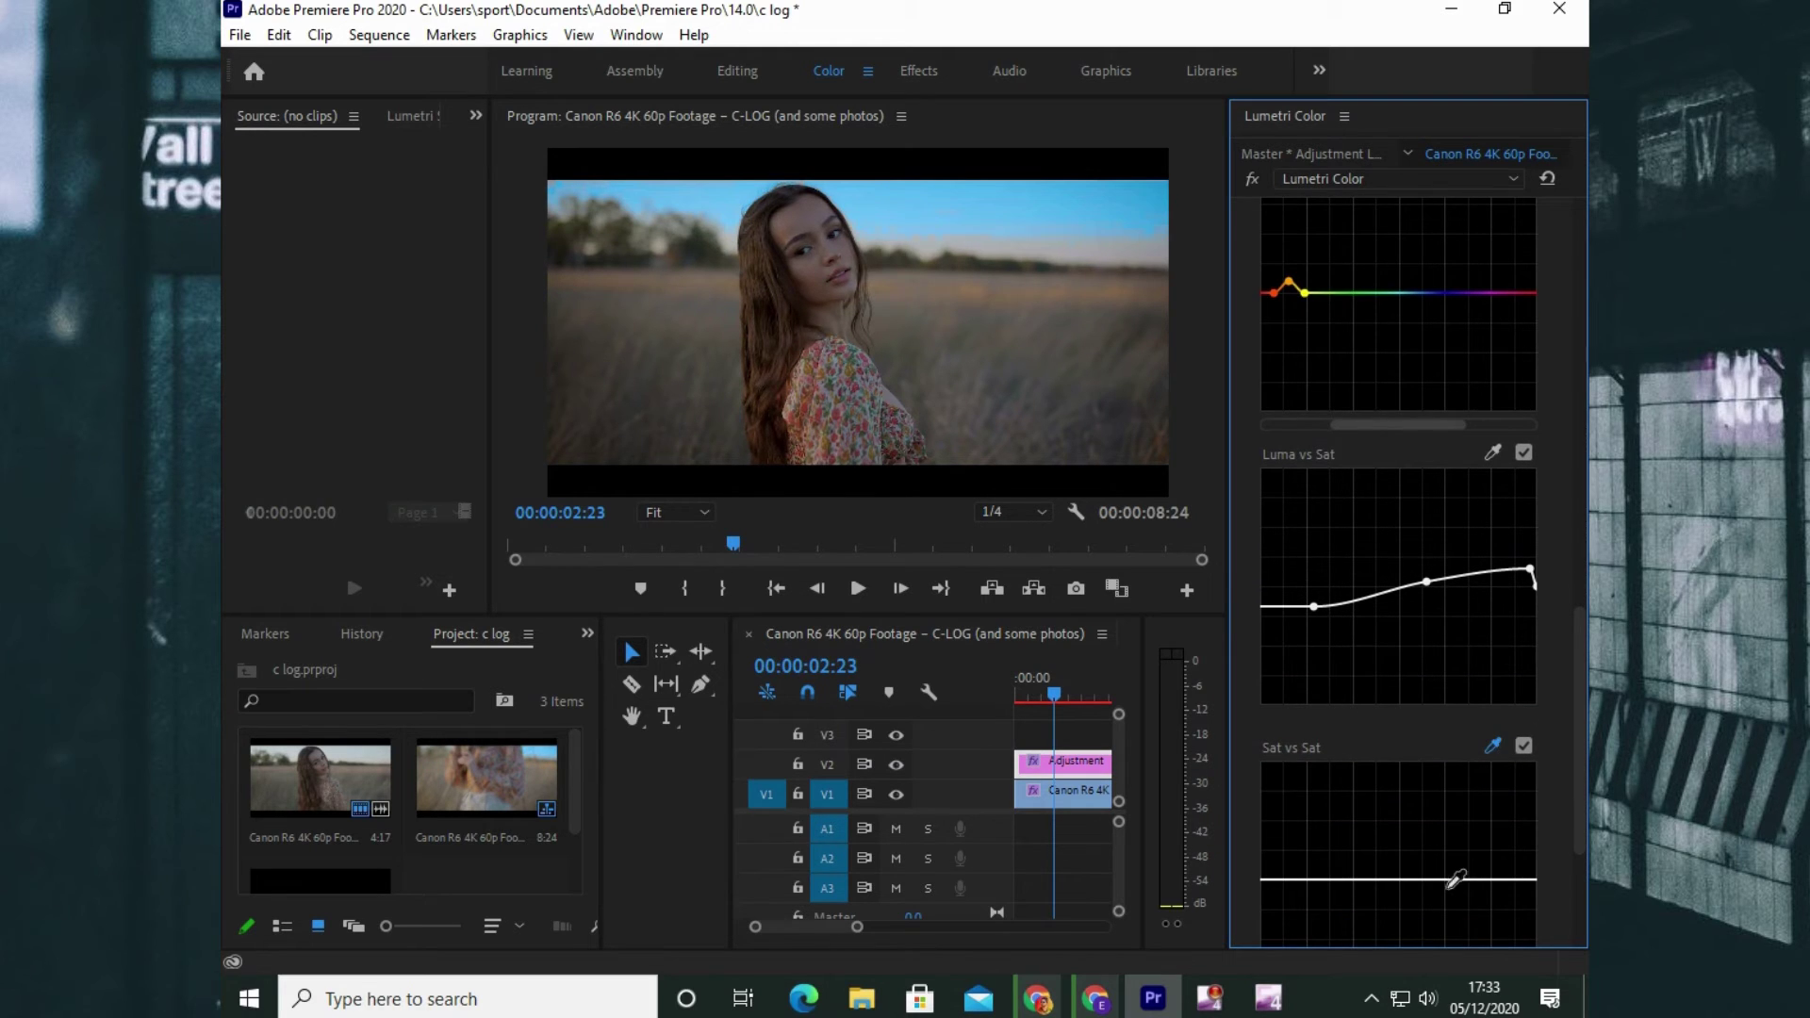
left_click_drag(1279, 883, 1287, 868)
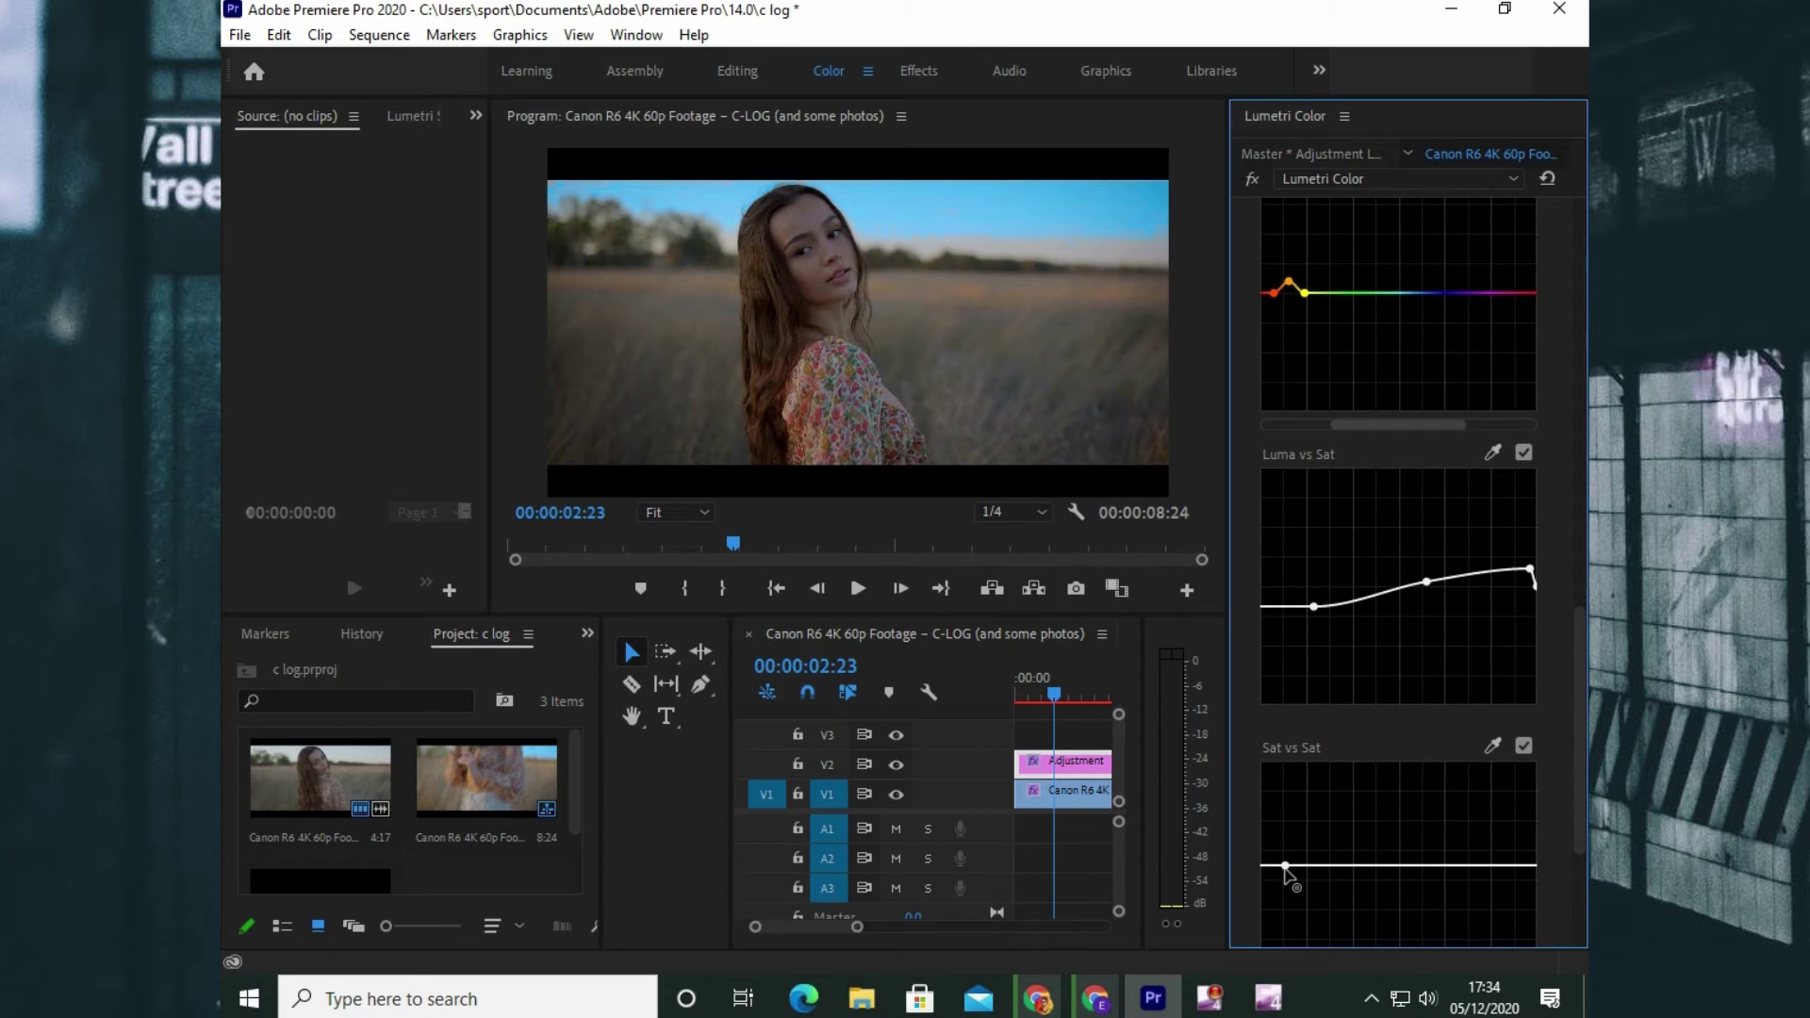
left_click_drag(1285, 865, 1283, 858)
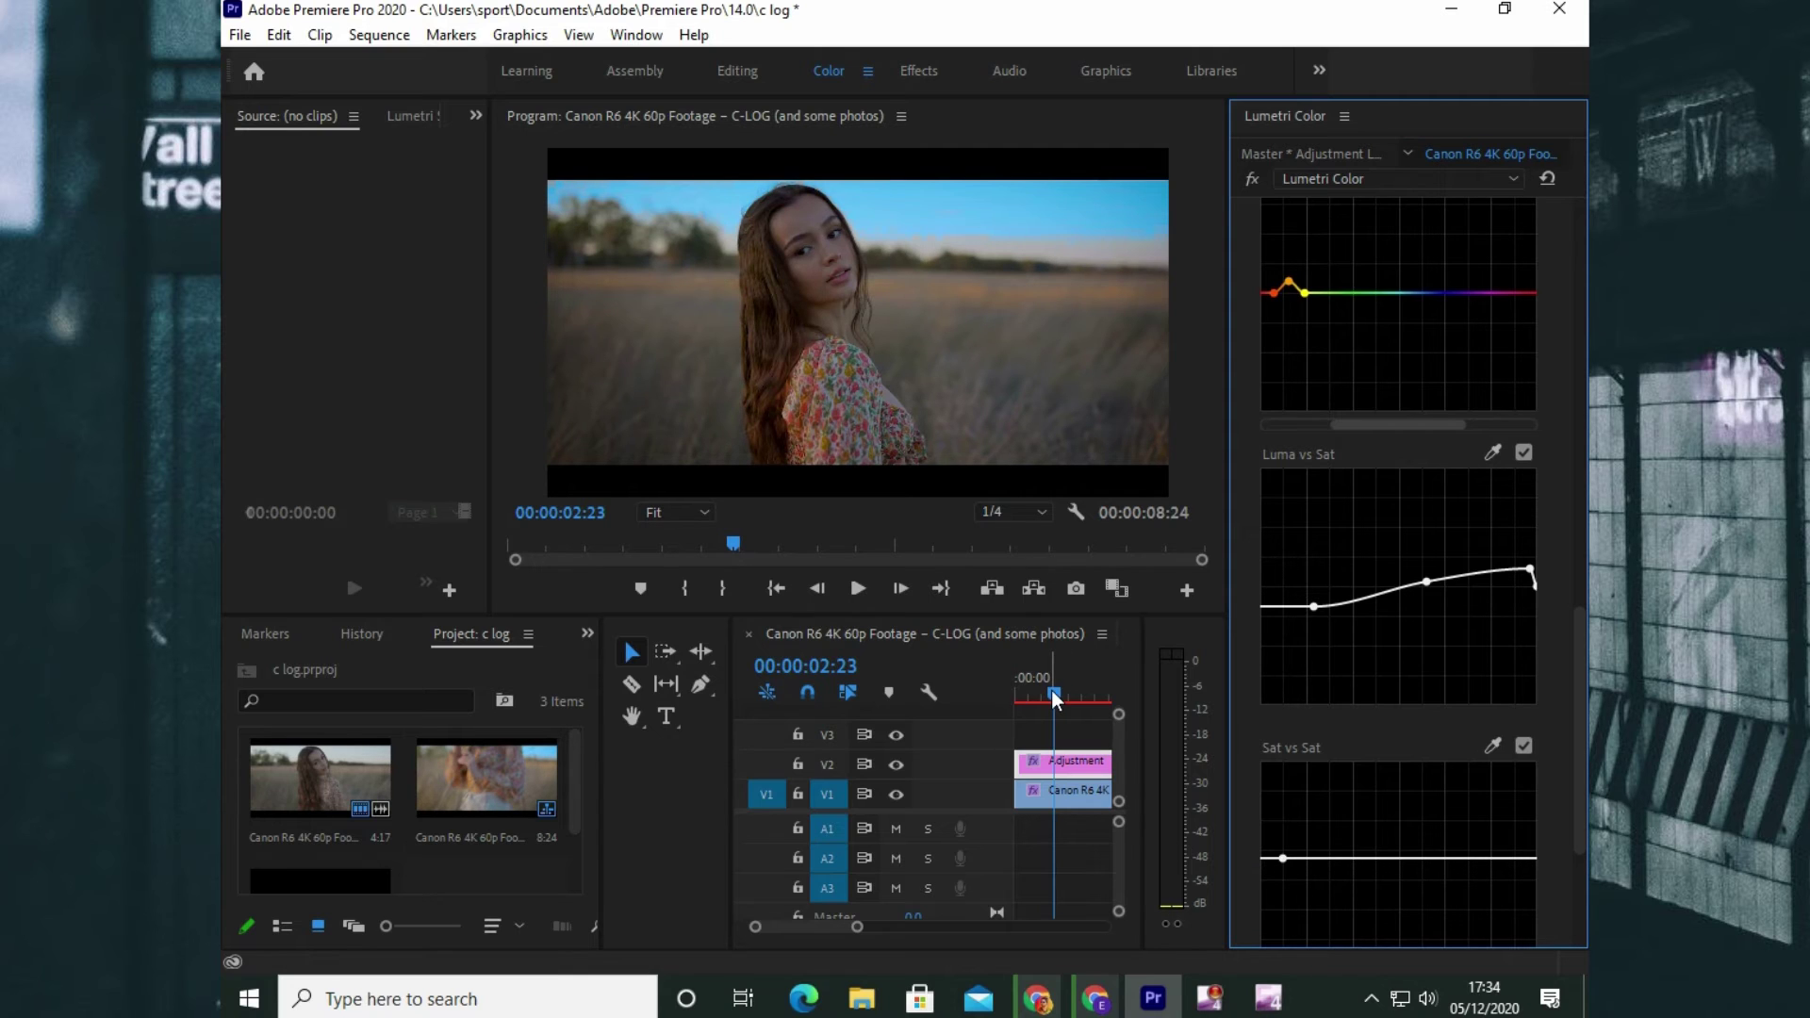
Toggle track V2's visibility off and on at 00:00:01:24 to compare the footage with and without the refined grade
left_click_drag(1053, 693, 1040, 695)
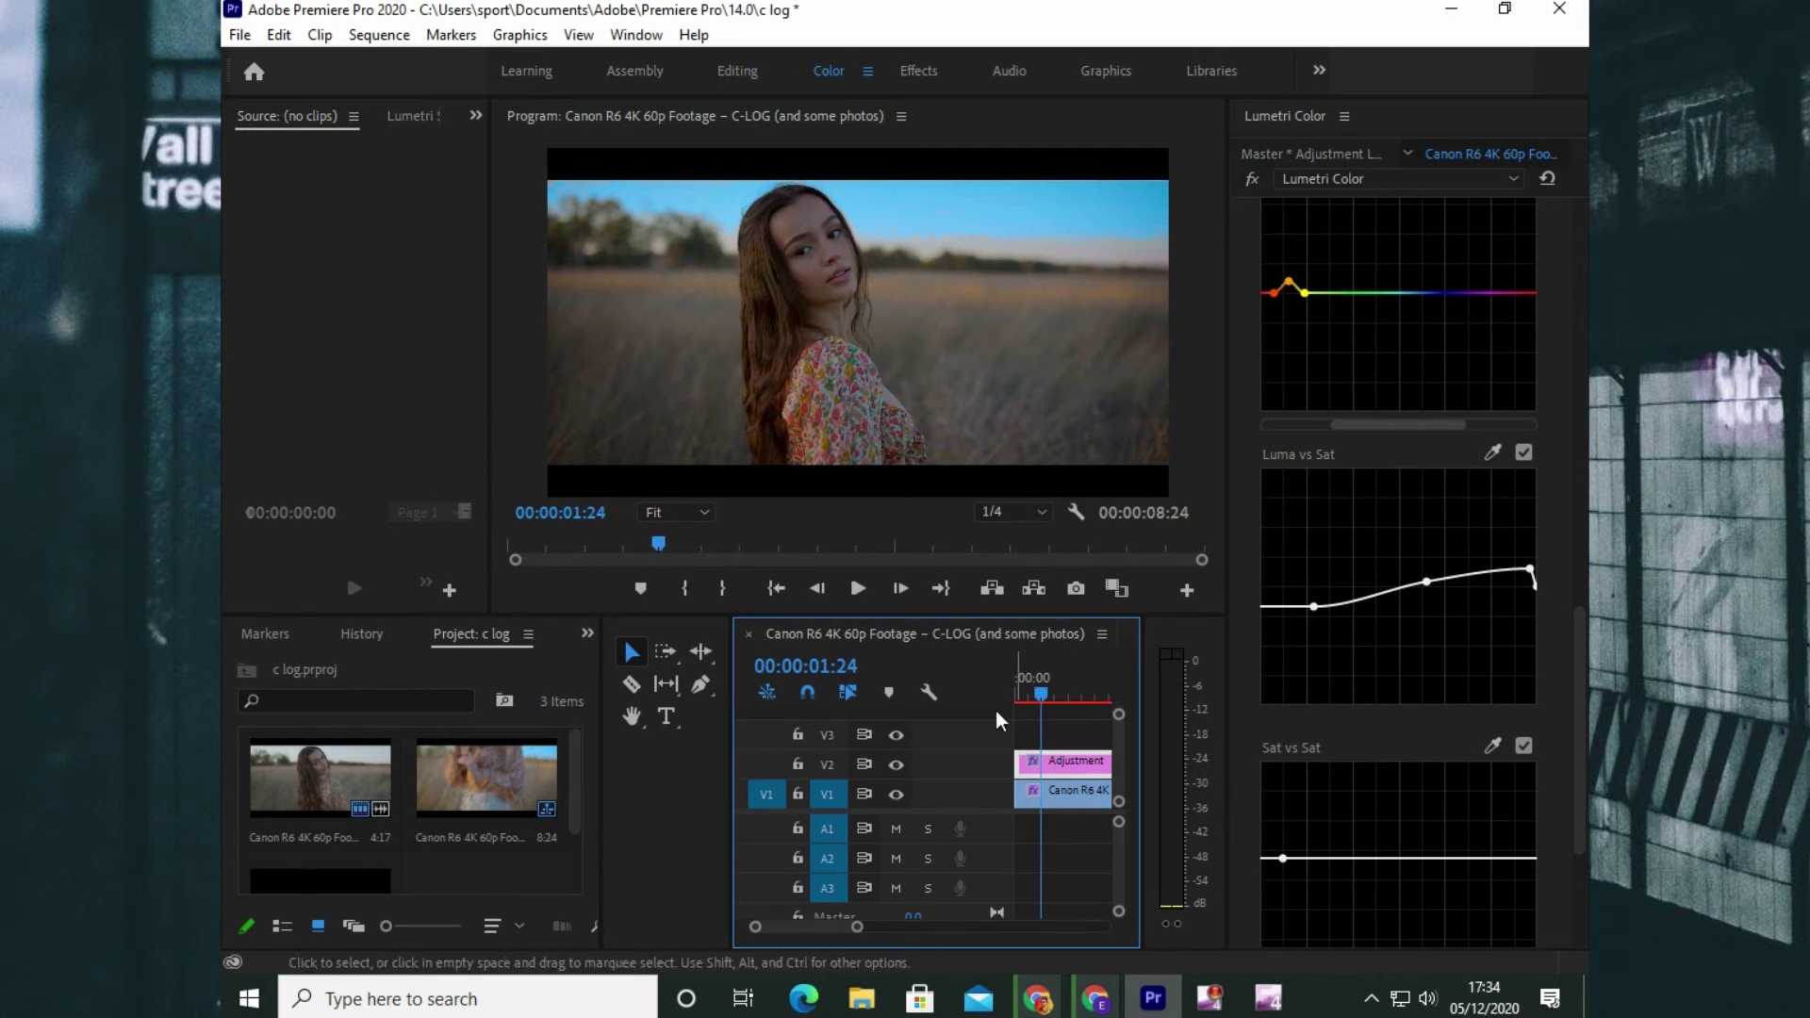
left_click(896, 763)
left_click(895, 763)
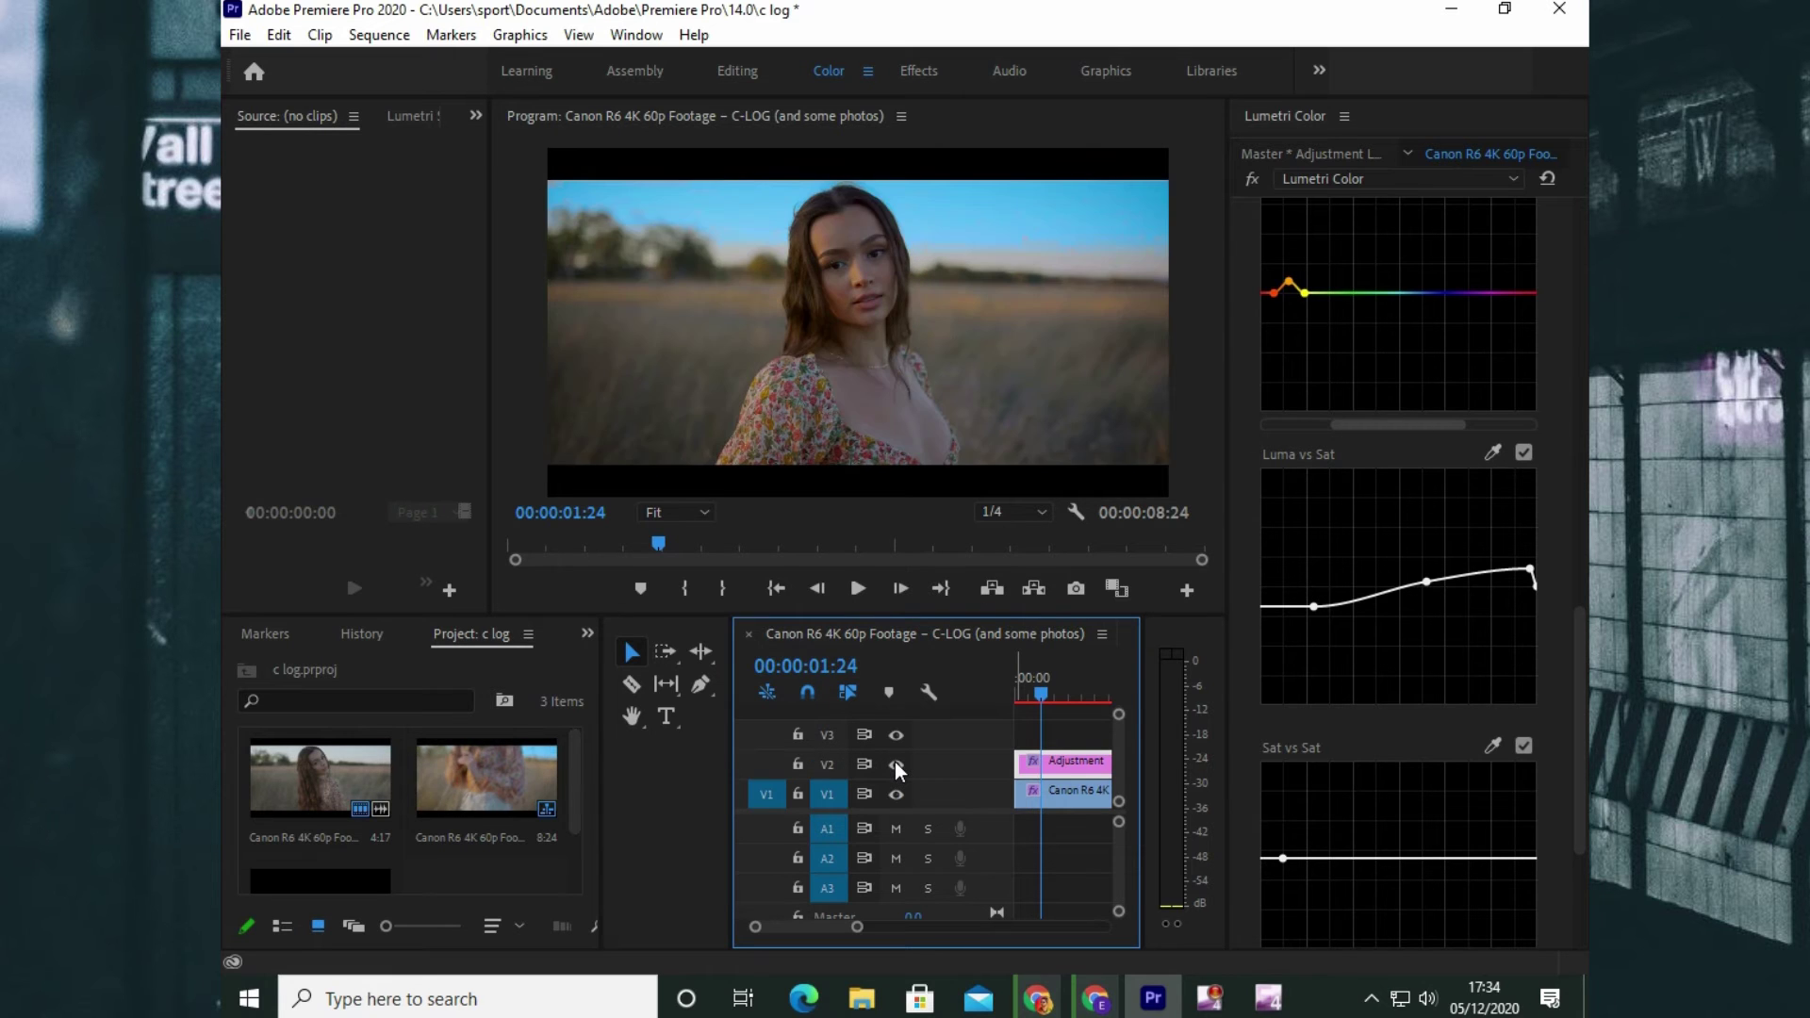
left_click(895, 764)
left_click(895, 764)
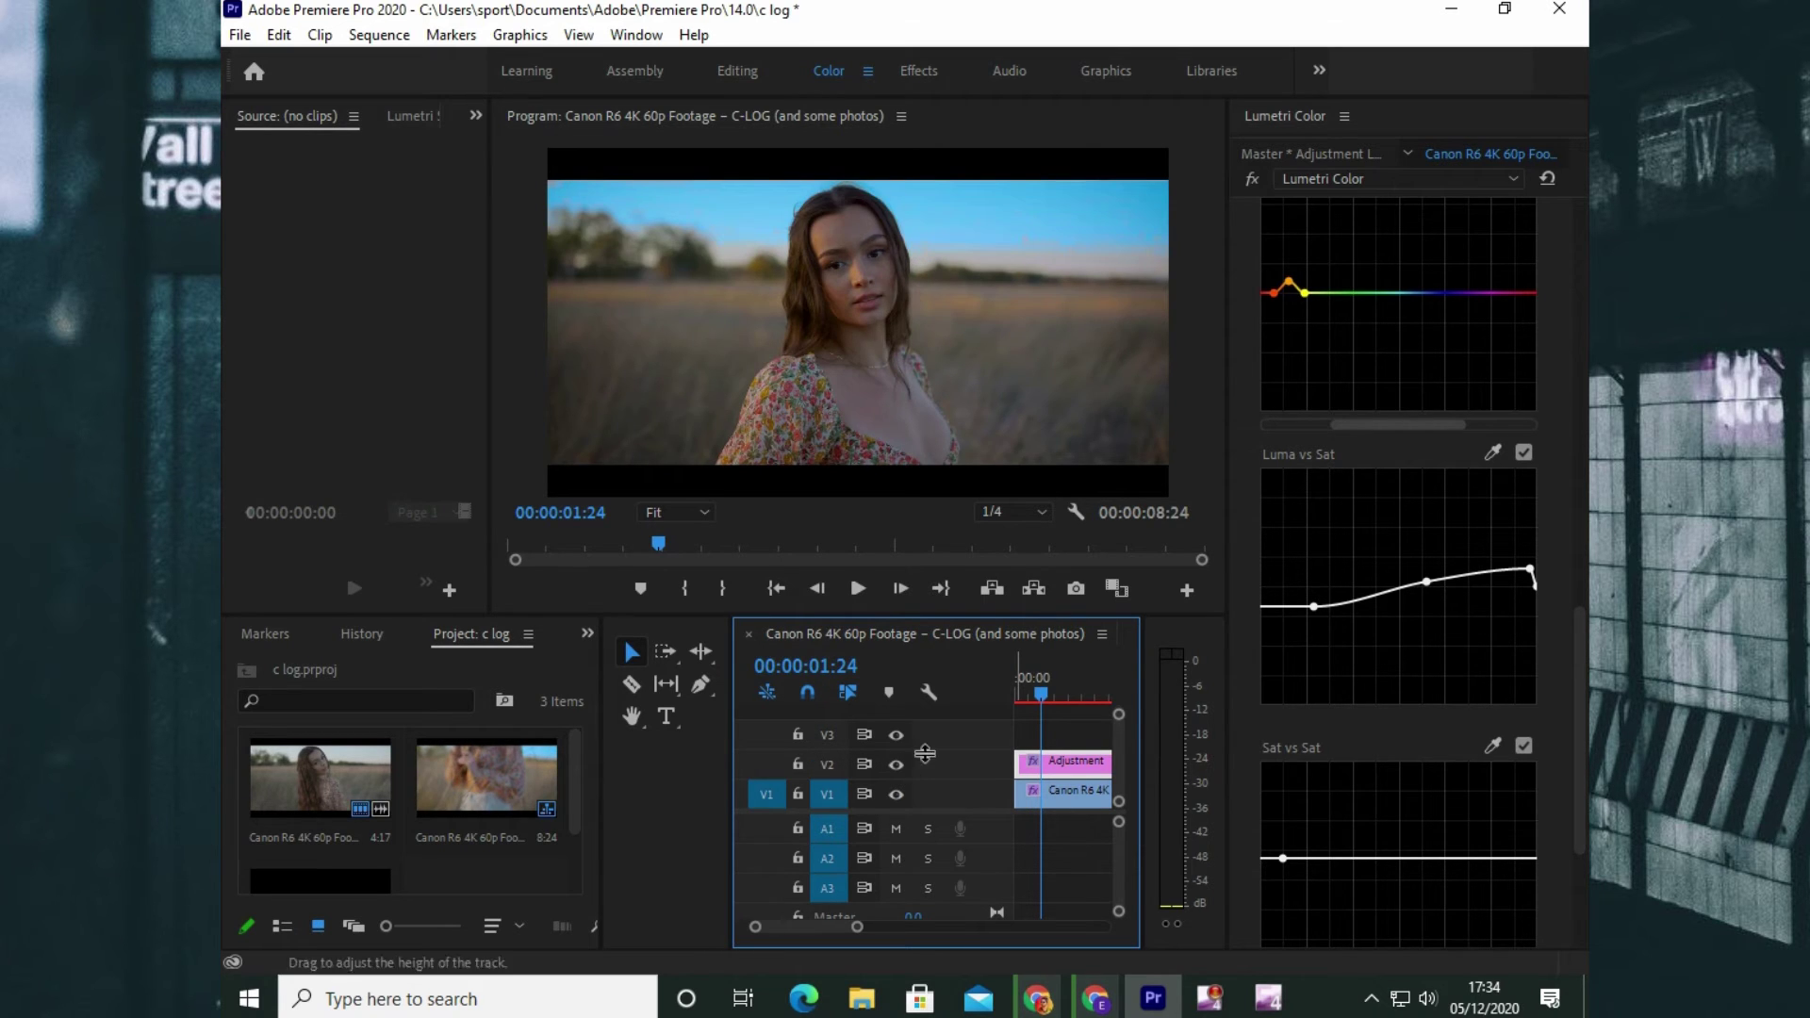
Switch to the Editing workspace and save the project
left_click(744, 70)
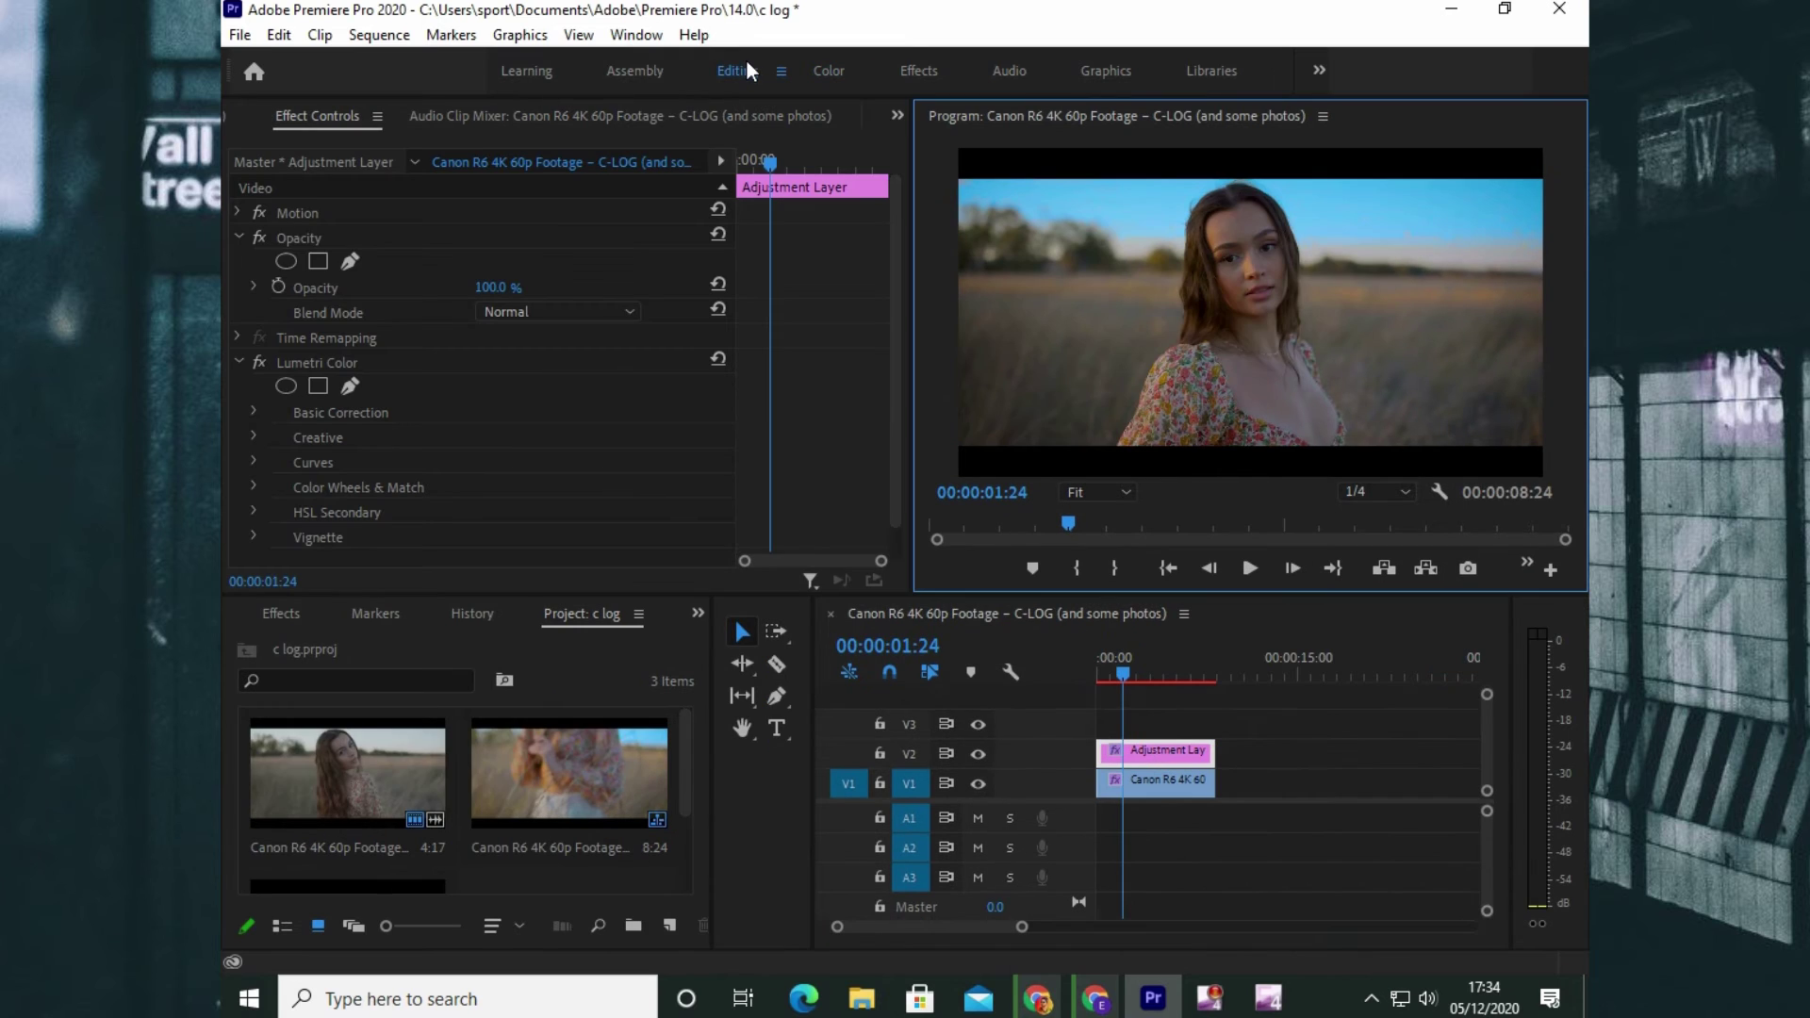
key("ctrl+s")
Open the sequence's media export settings and set the output file to b2.mp4 in the Videos folder
left_click(241, 36)
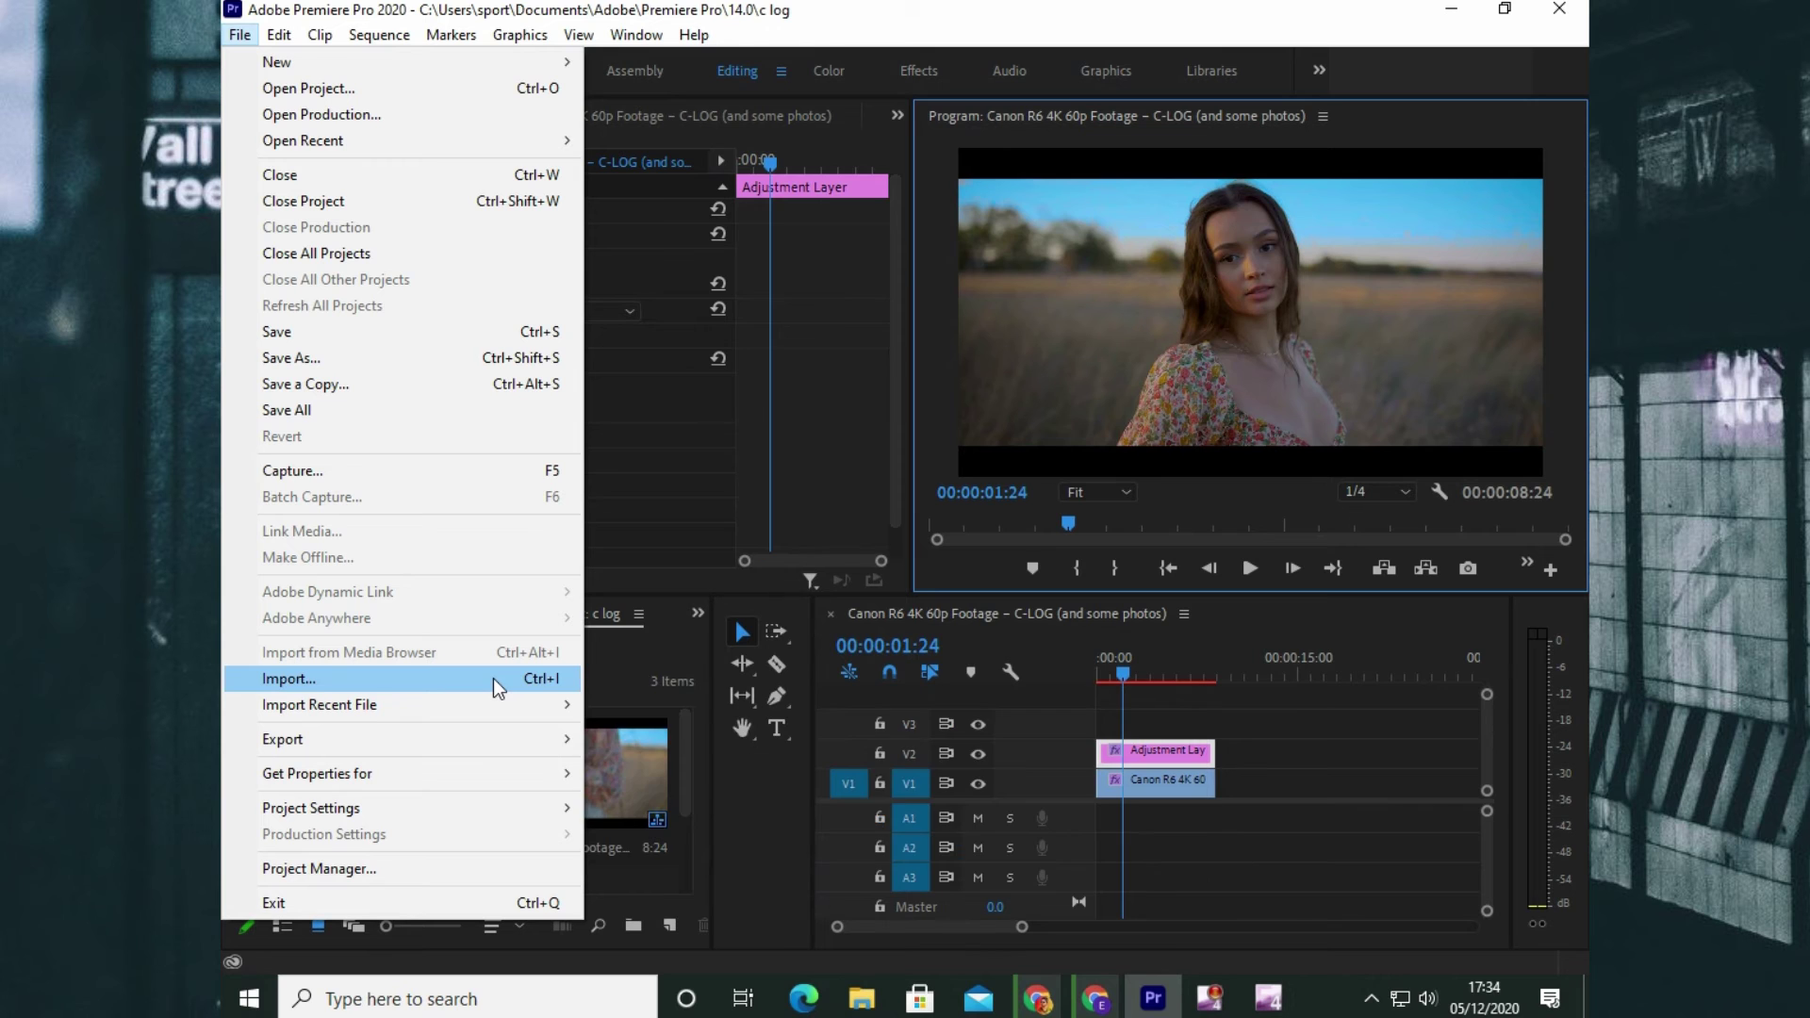
mouse_move(504, 707)
mouse_move(484, 739)
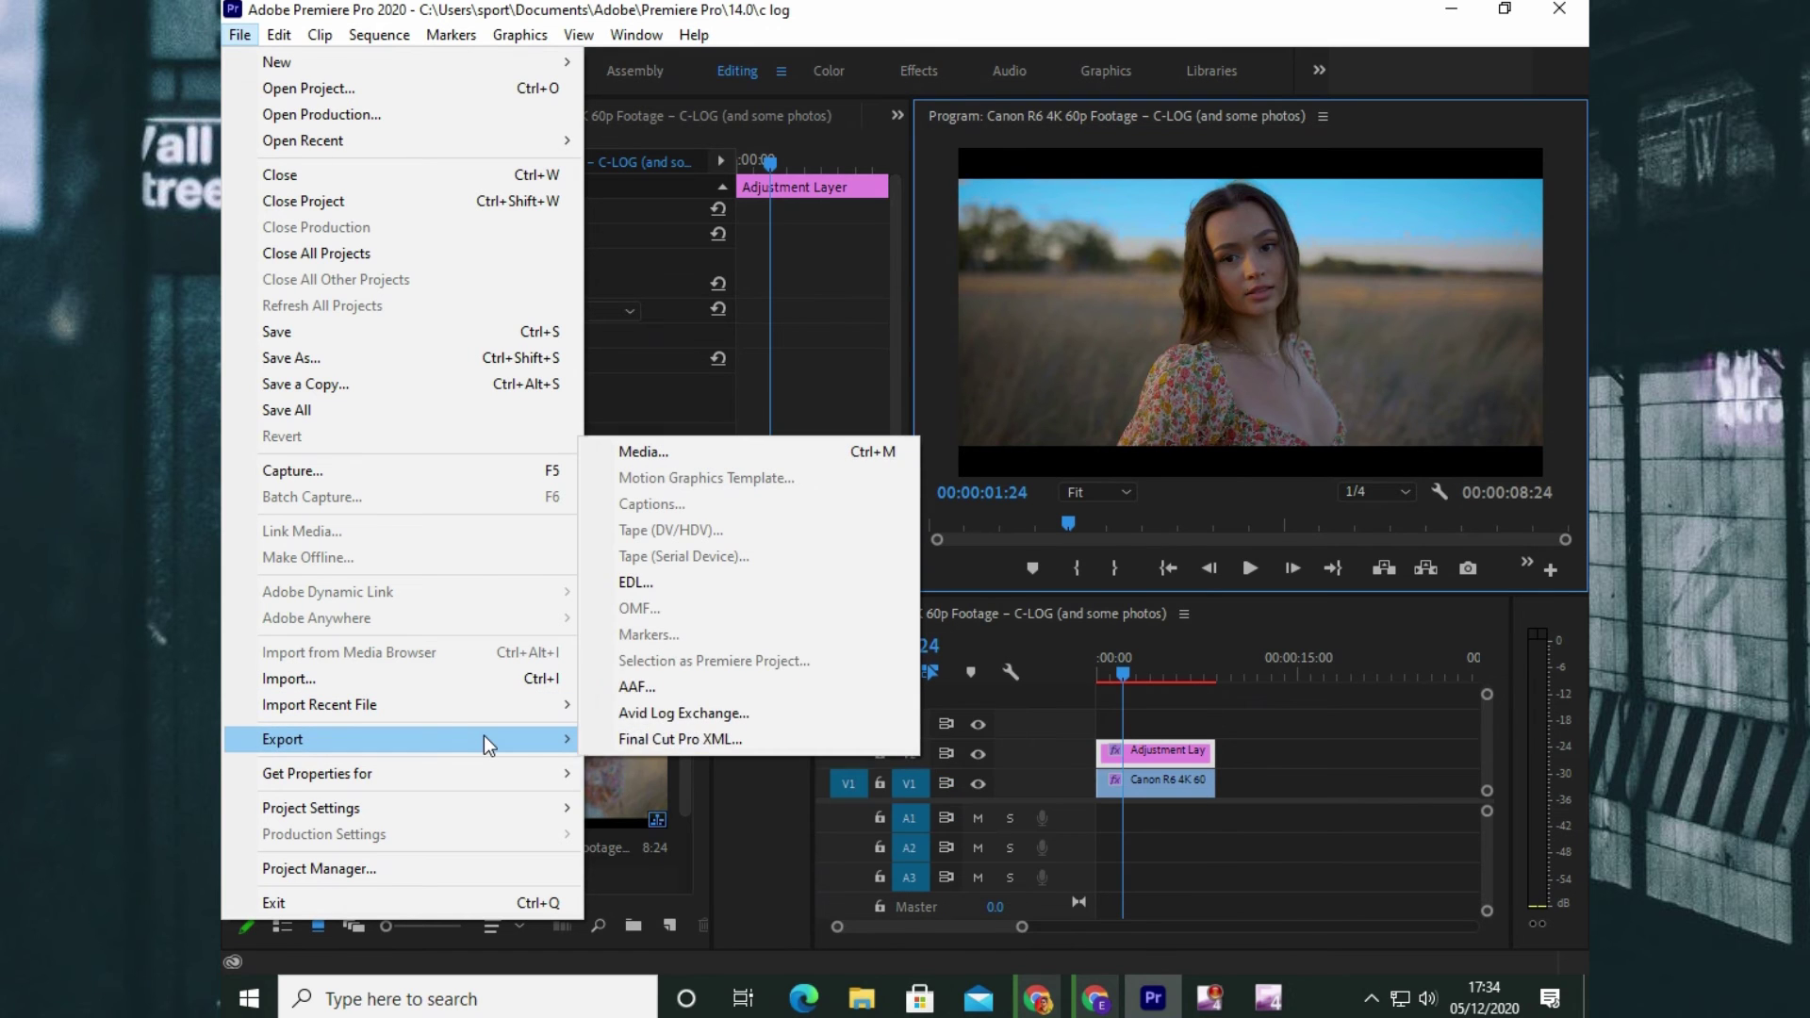
left_click(708, 458)
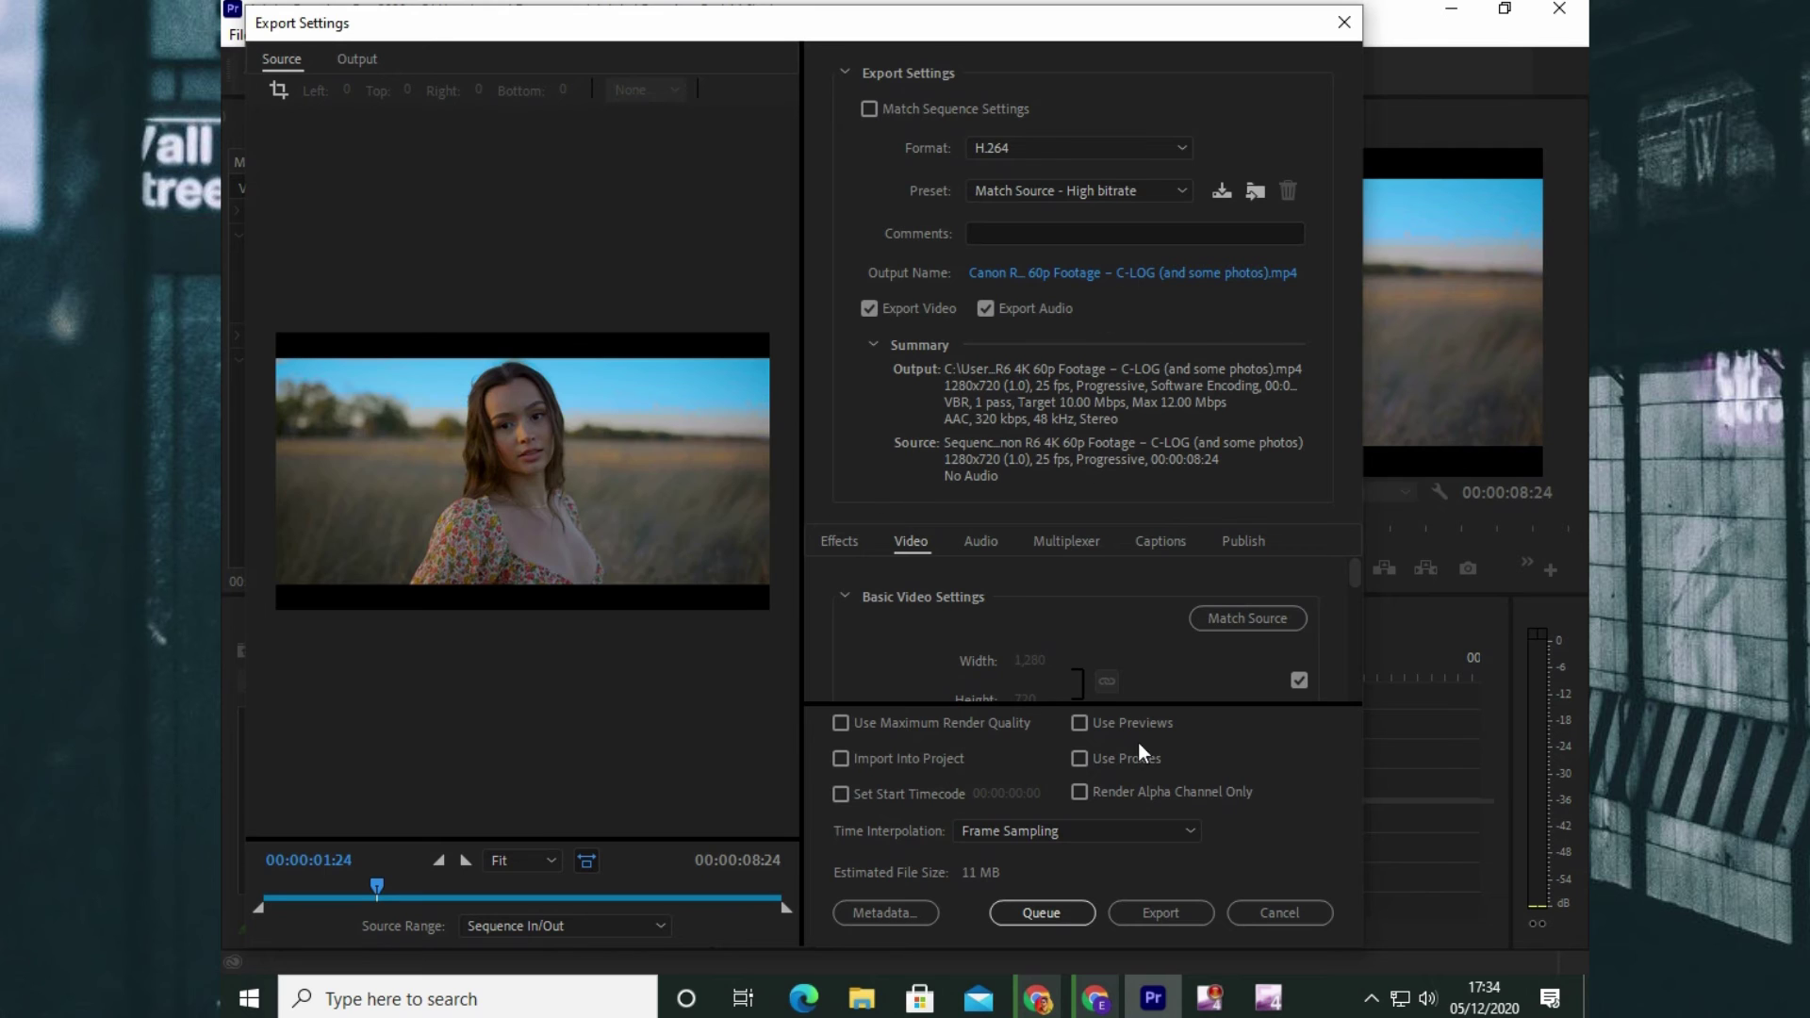
left_click(1171, 275)
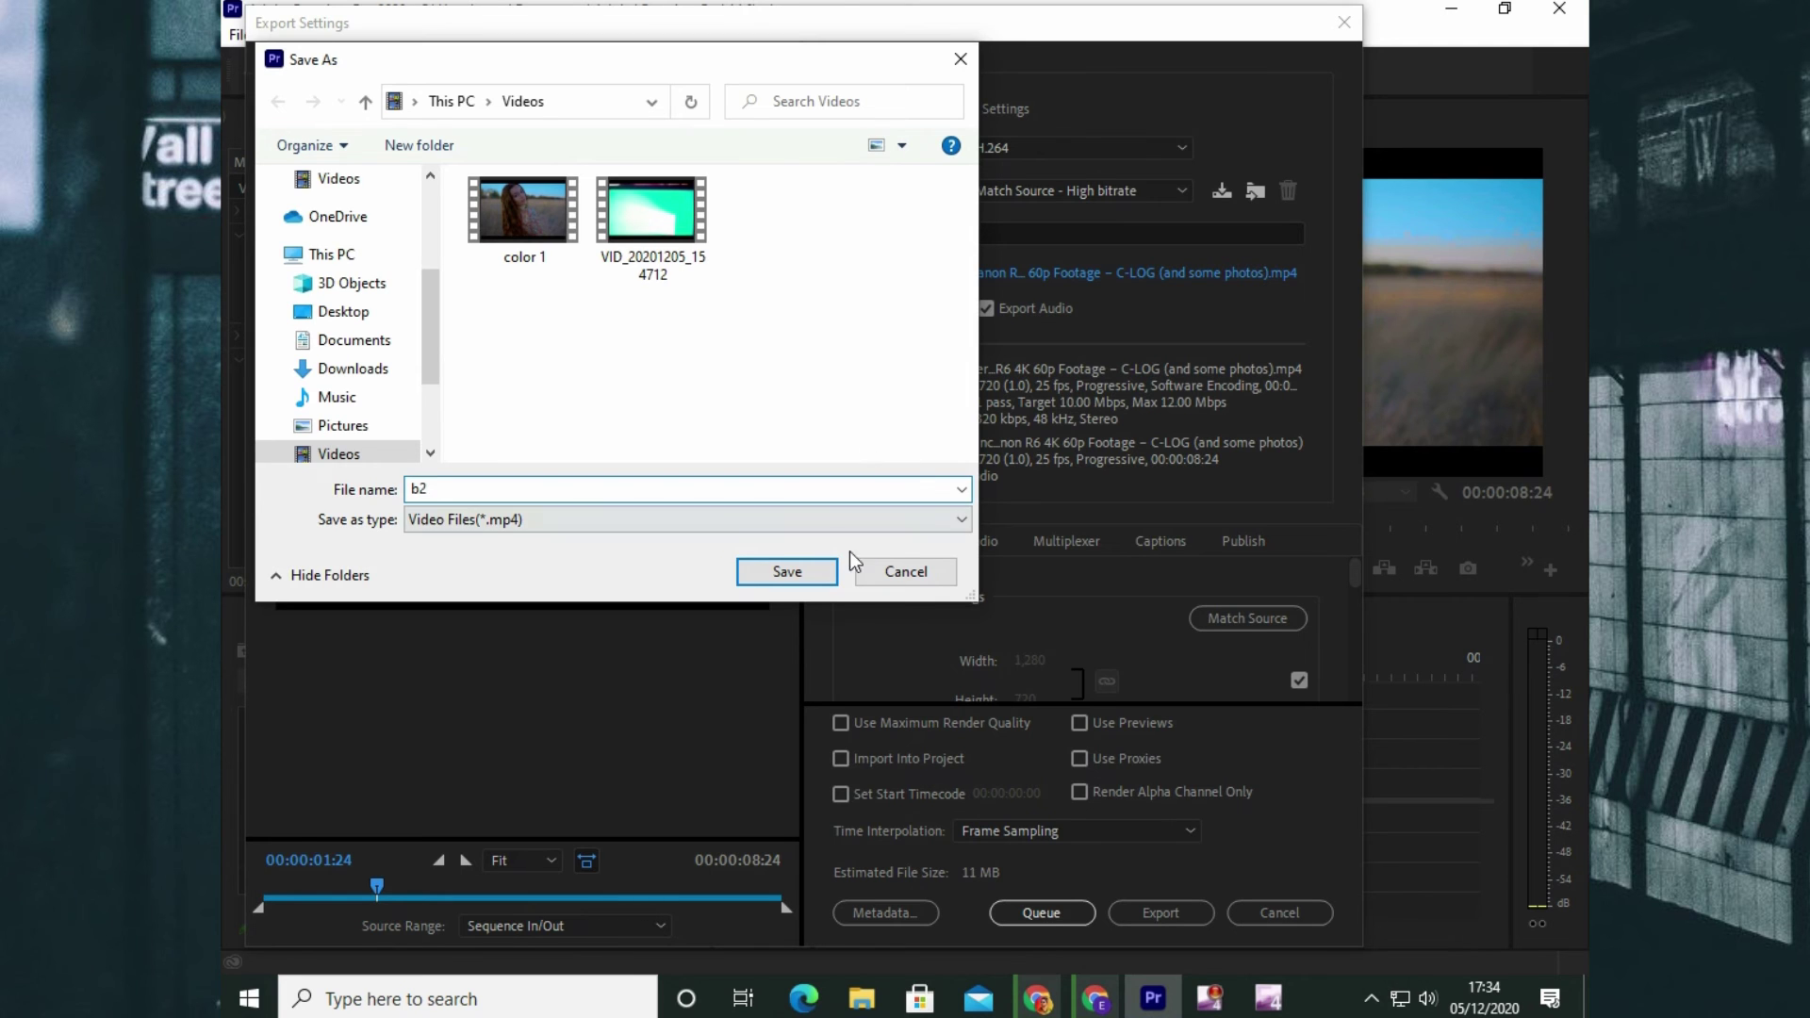
left_click(811, 576)
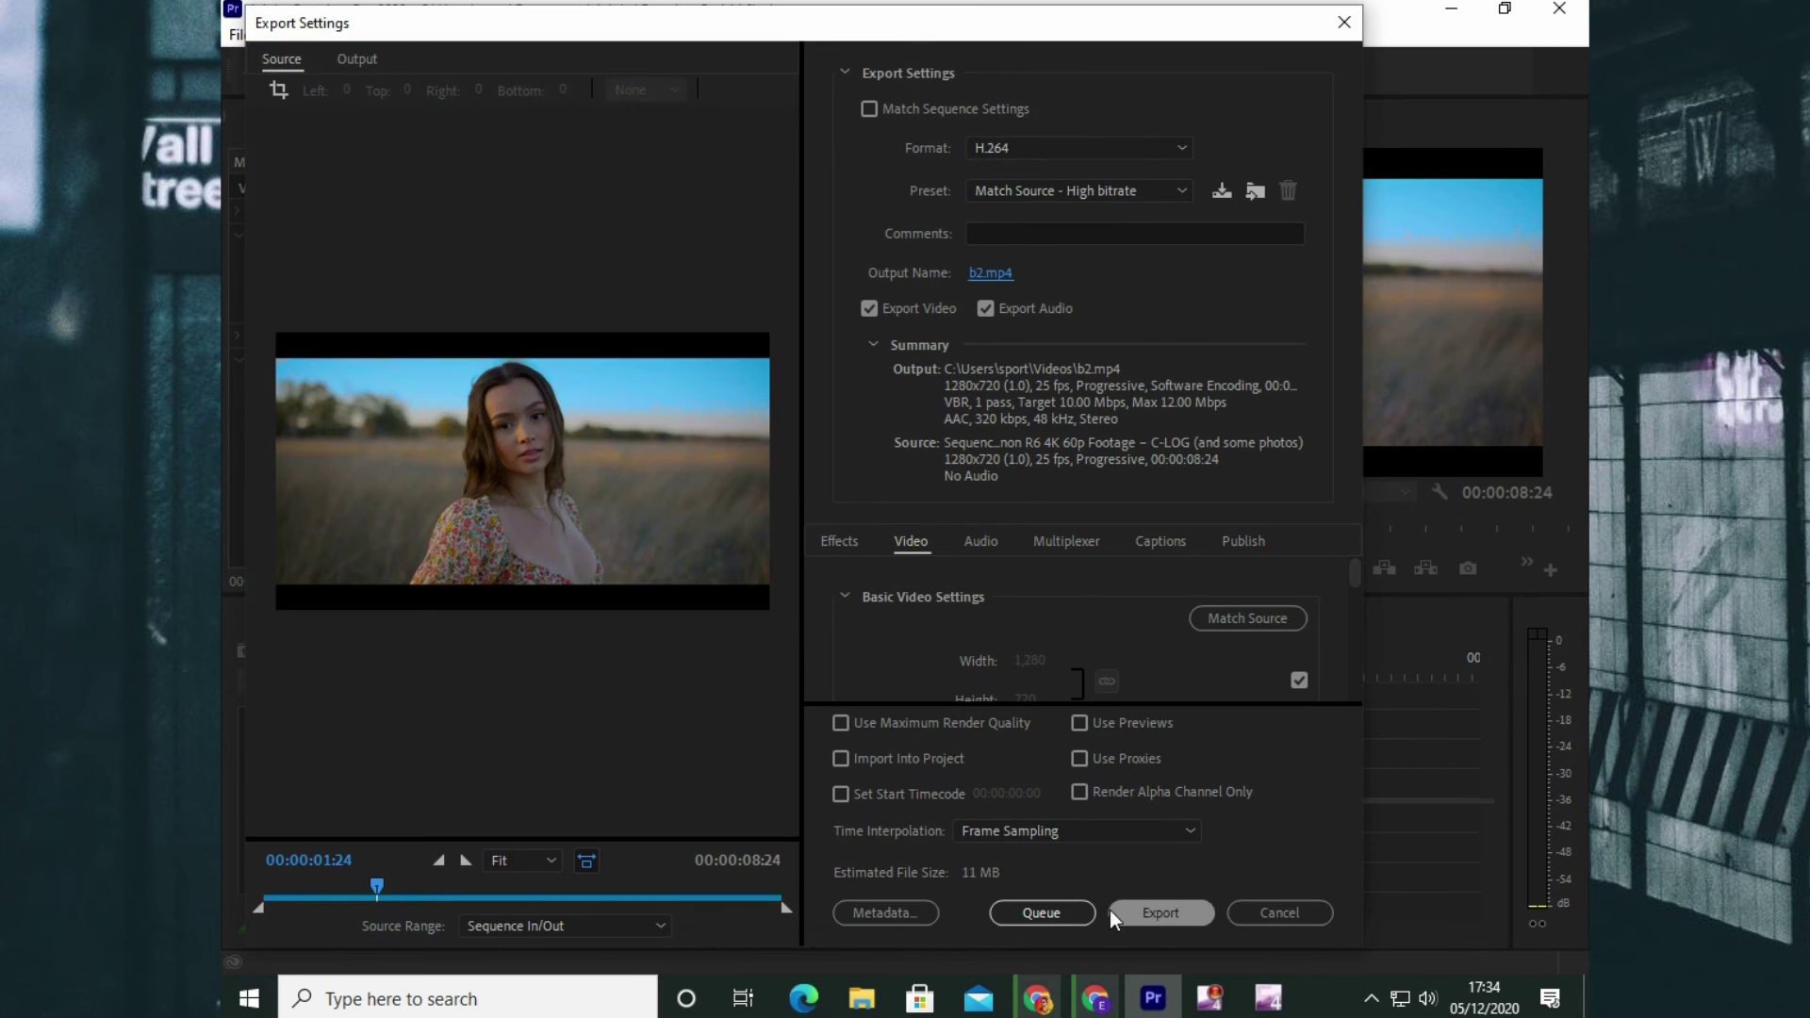